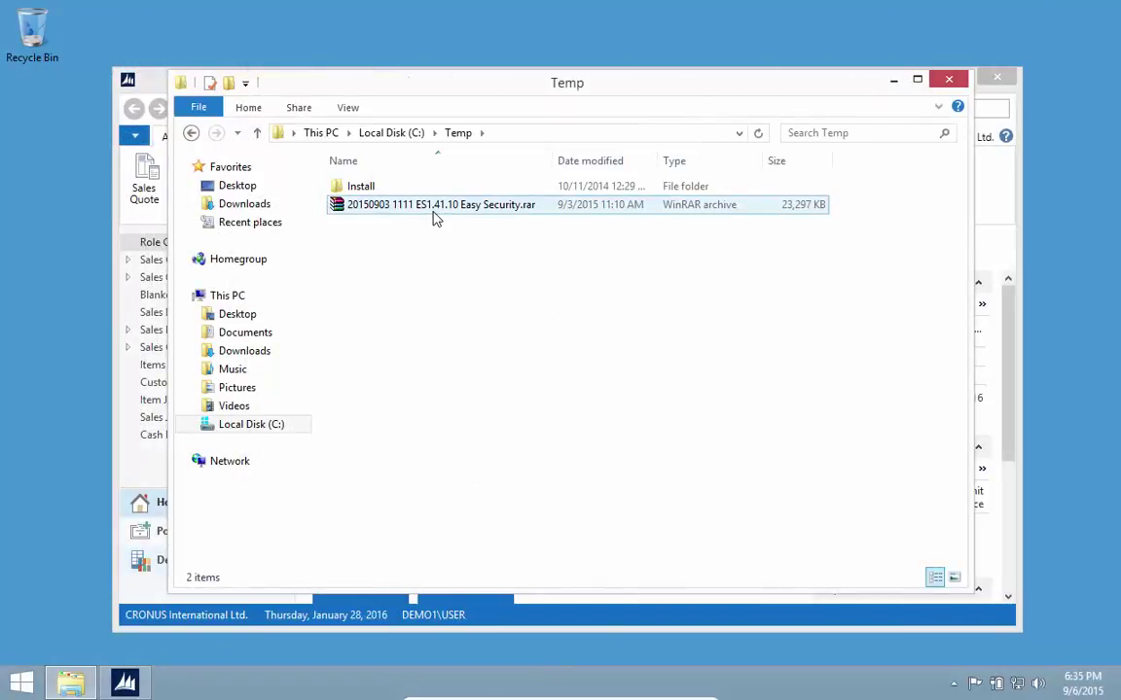
Extract the Easy Security .rar into C:\Temp and browse to ES1.41.10 Easy Security\NAV 2015 (8.00)
right_click(435, 216)
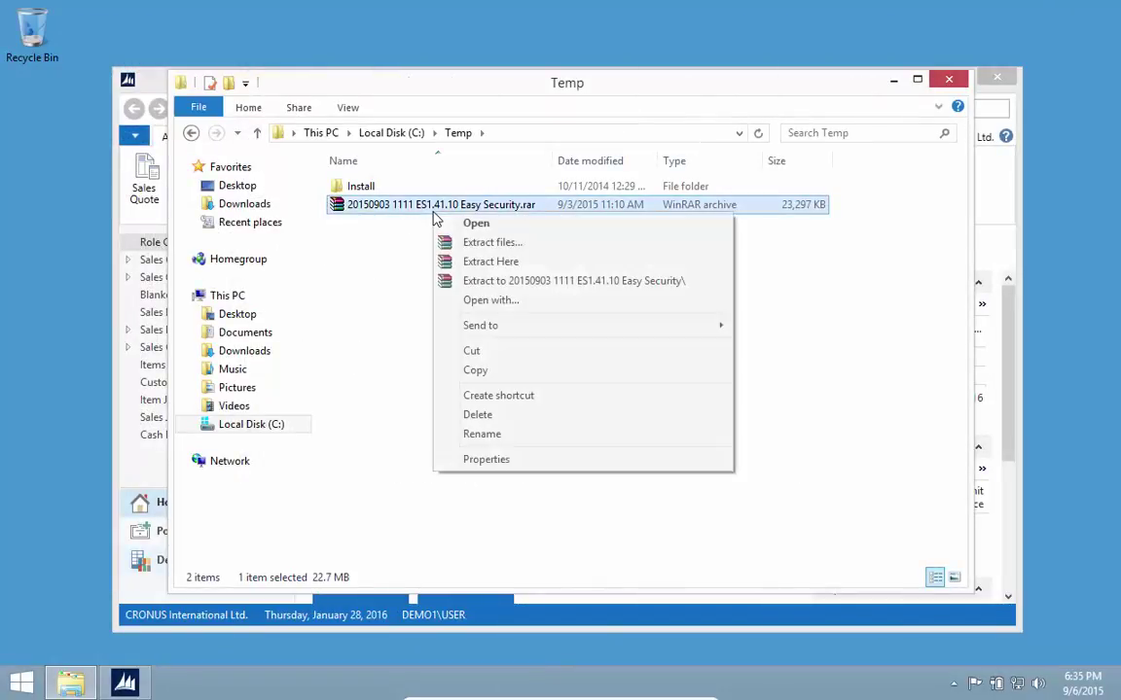
left_click(491, 244)
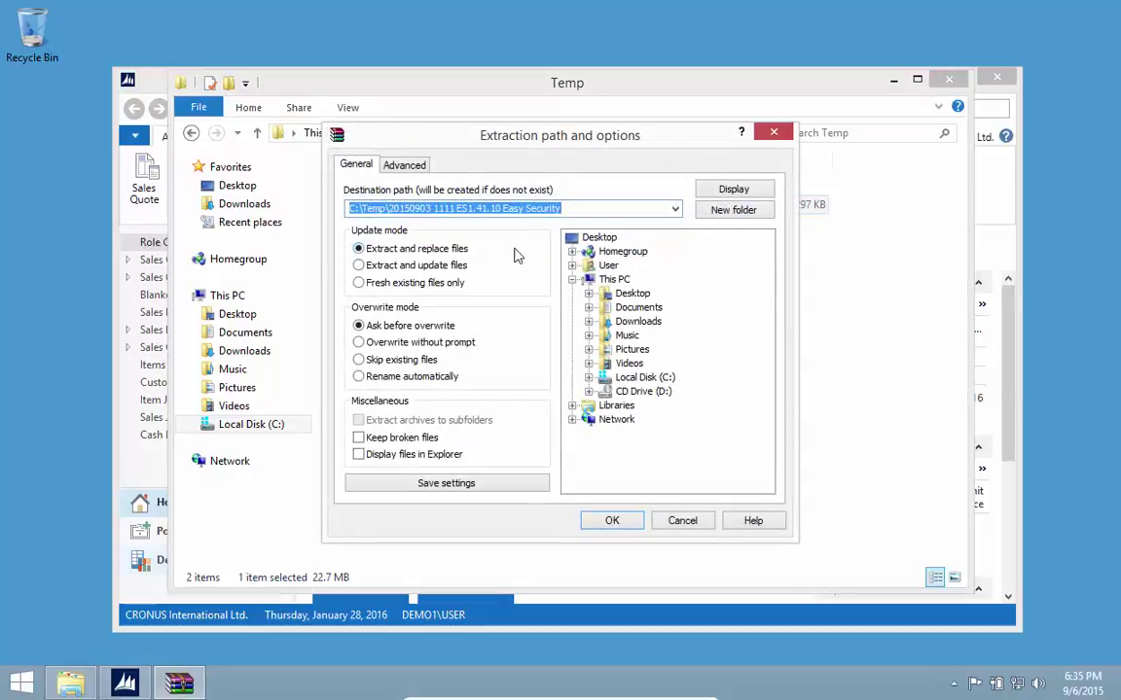
left_click(773, 131)
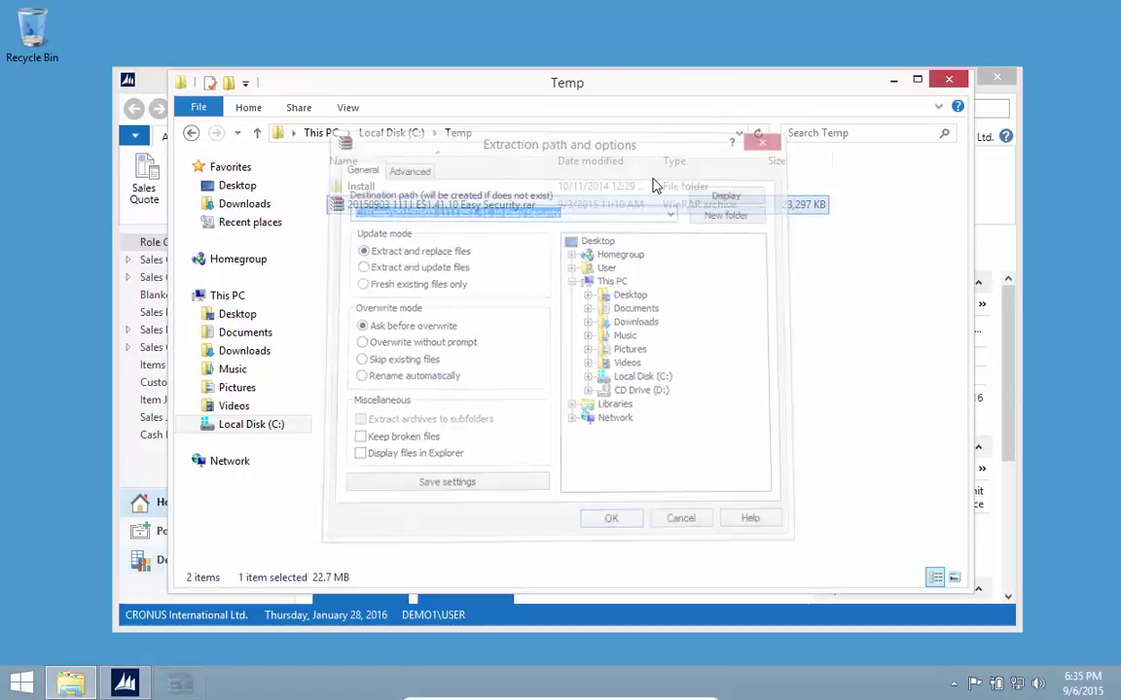
right_click(423, 214)
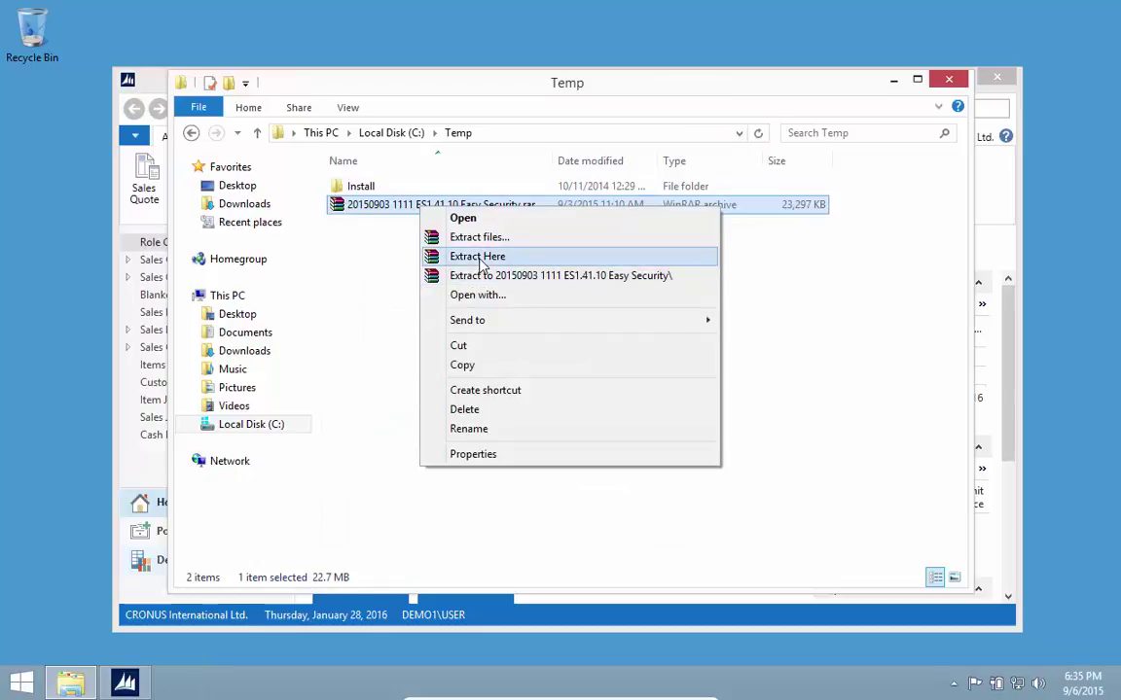
left_click(457, 255)
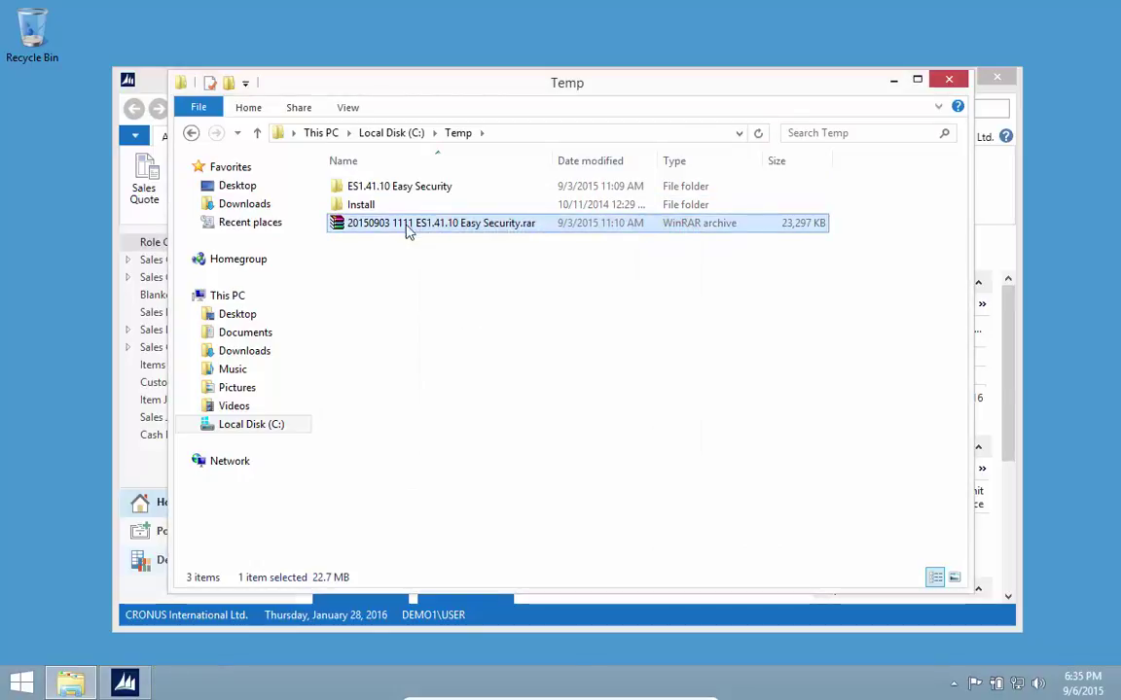
double_click(362, 188)
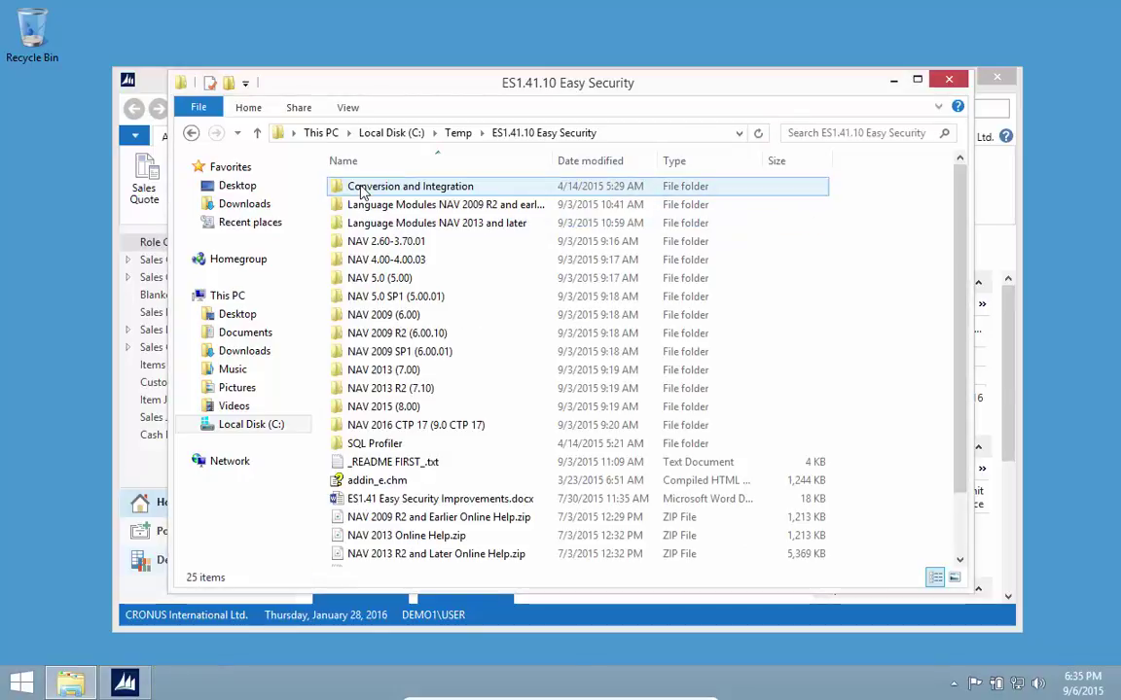
double_click(390, 408)
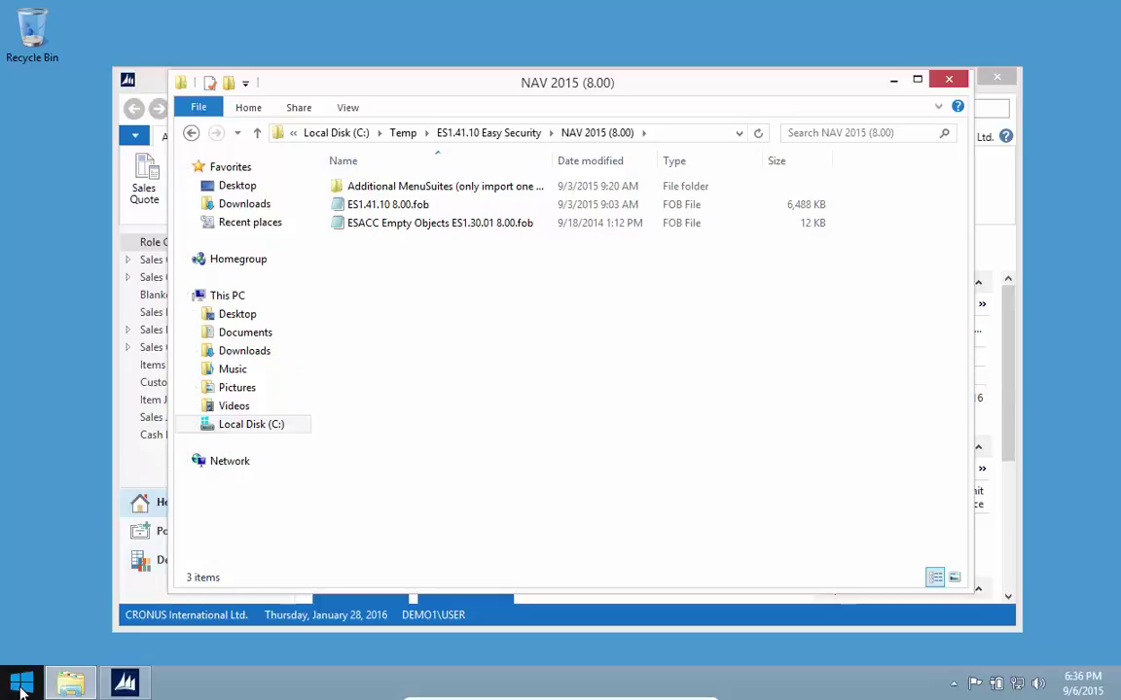
In the NAV Development Environment, start an object import and select ES1.41.10 8.00.fob
left_click(22, 689)
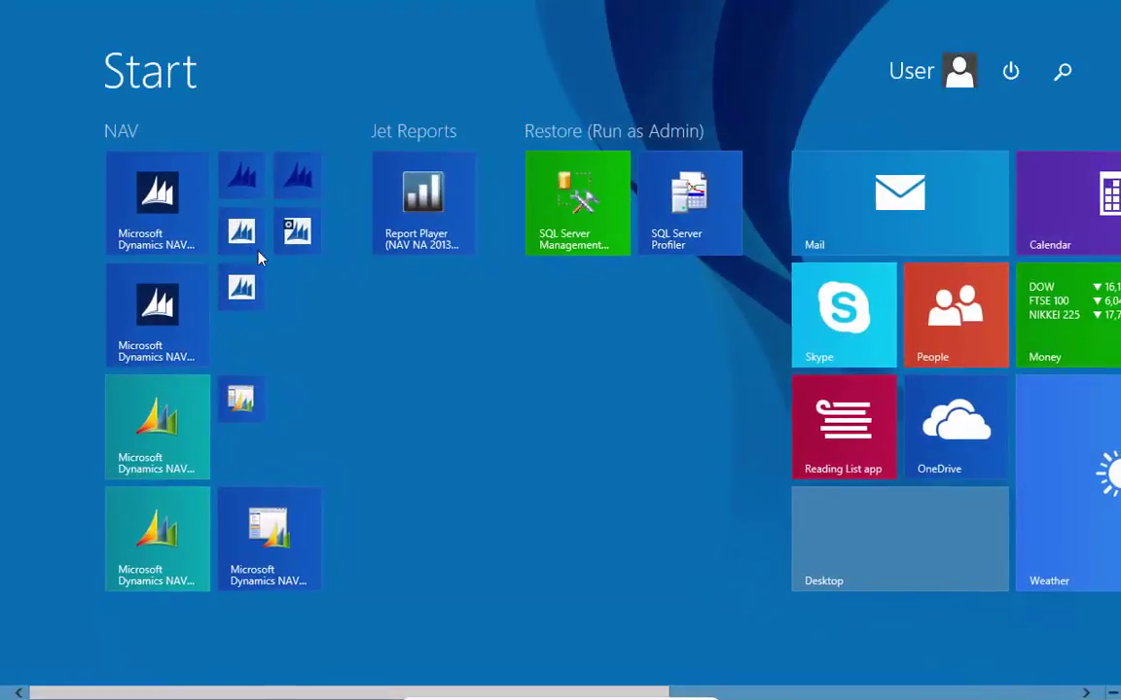
key("Escape")
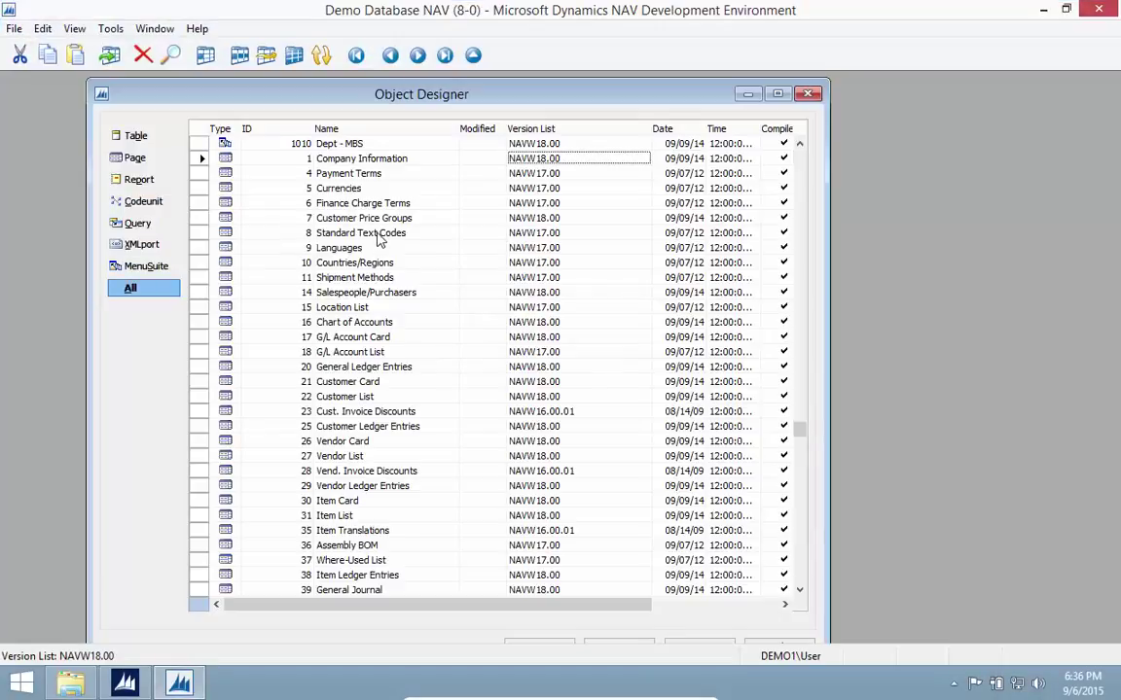
key("alt+f")
key("i")
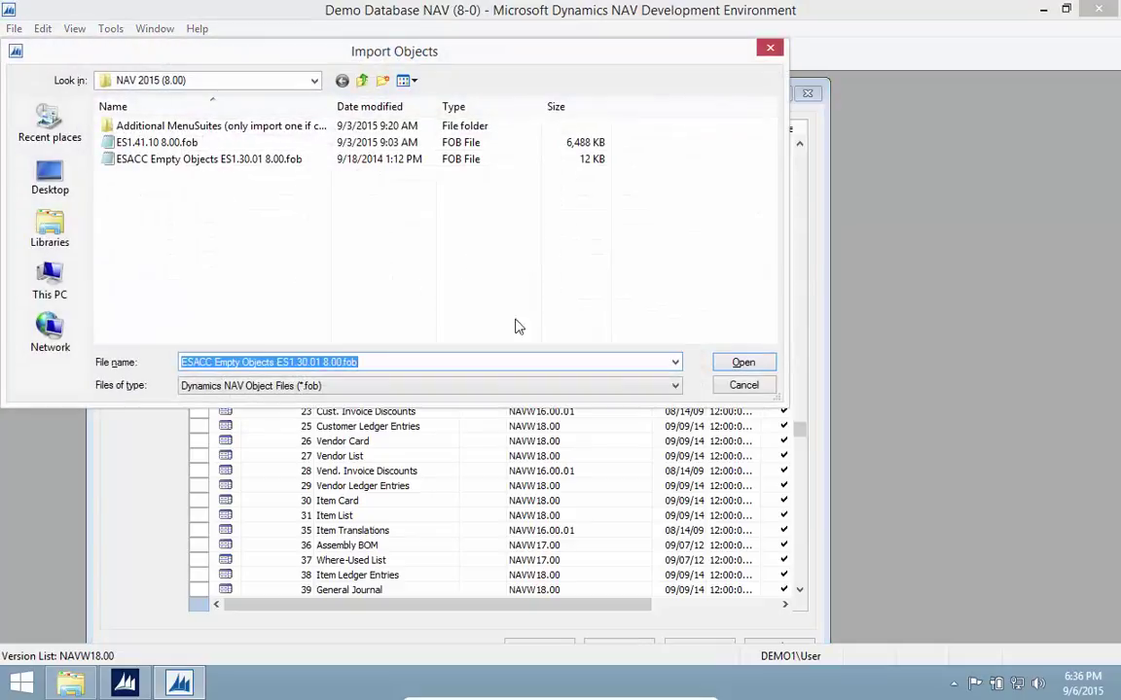
left_click(362, 80)
left_click(362, 80)
double_click(141, 127)
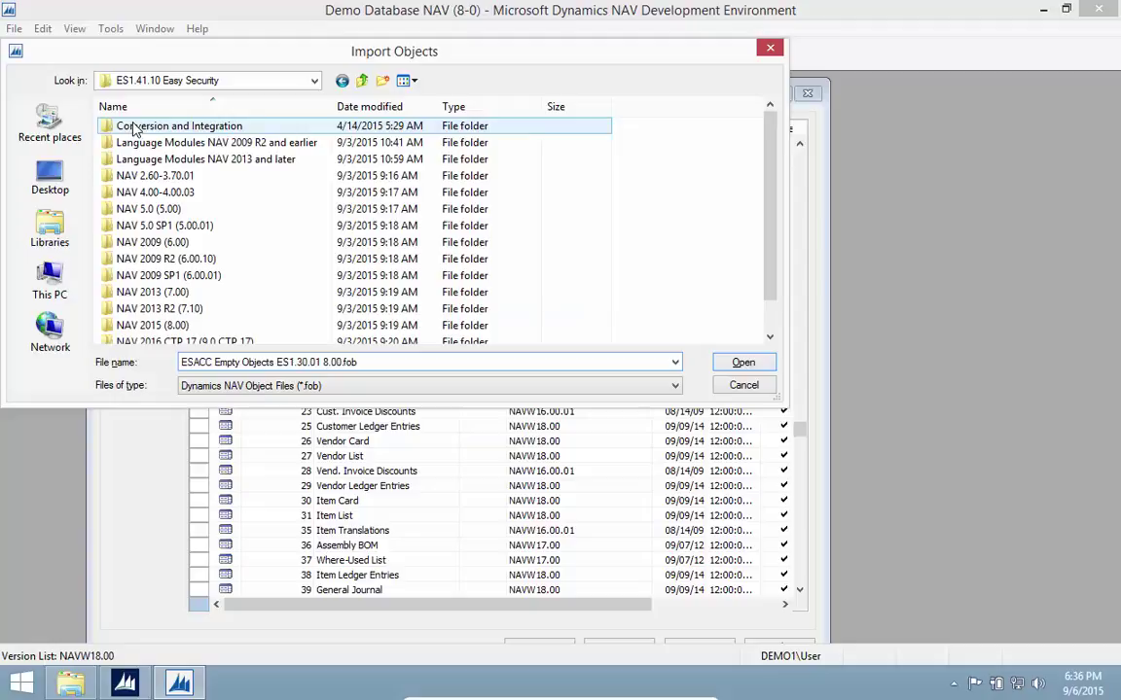
left_click(170, 308)
left_click(154, 291)
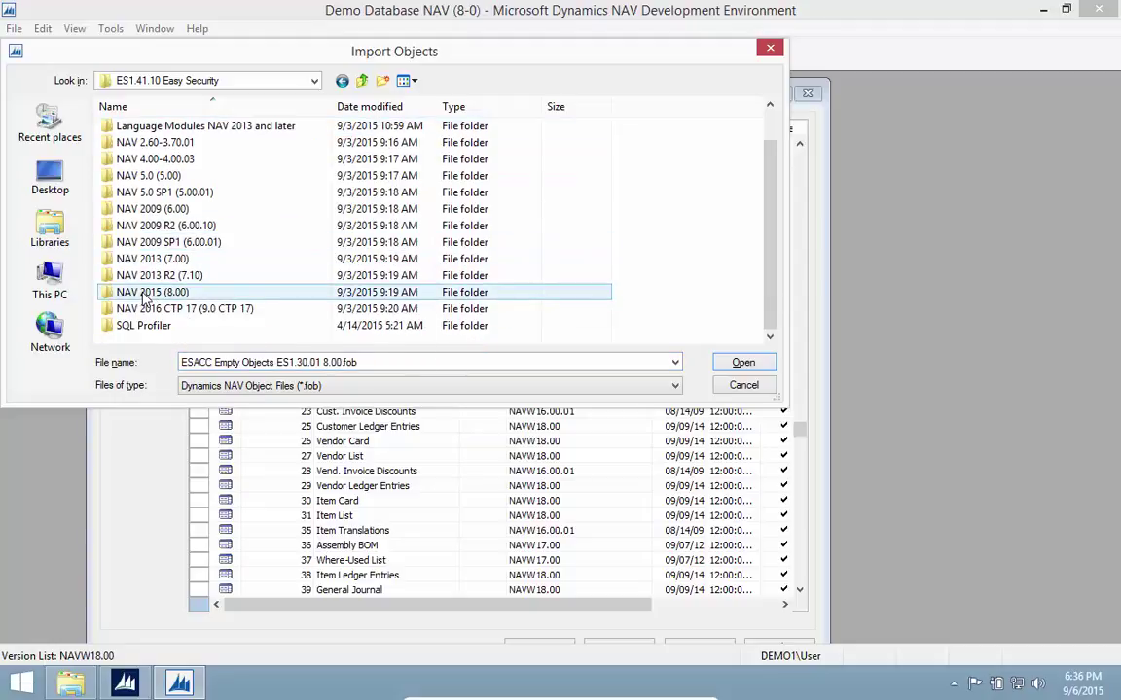
double_click(154, 291)
left_click(146, 143)
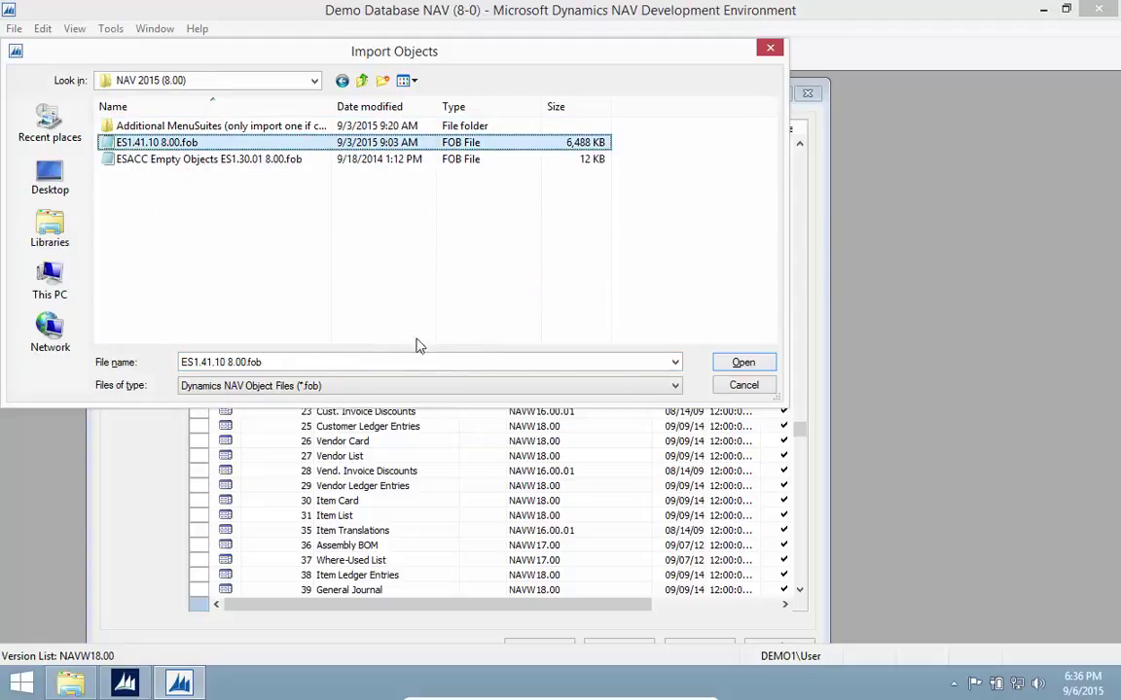
Import the fob through the Import Worksheet, synchronizing schema now with validation
left_click(746, 363)
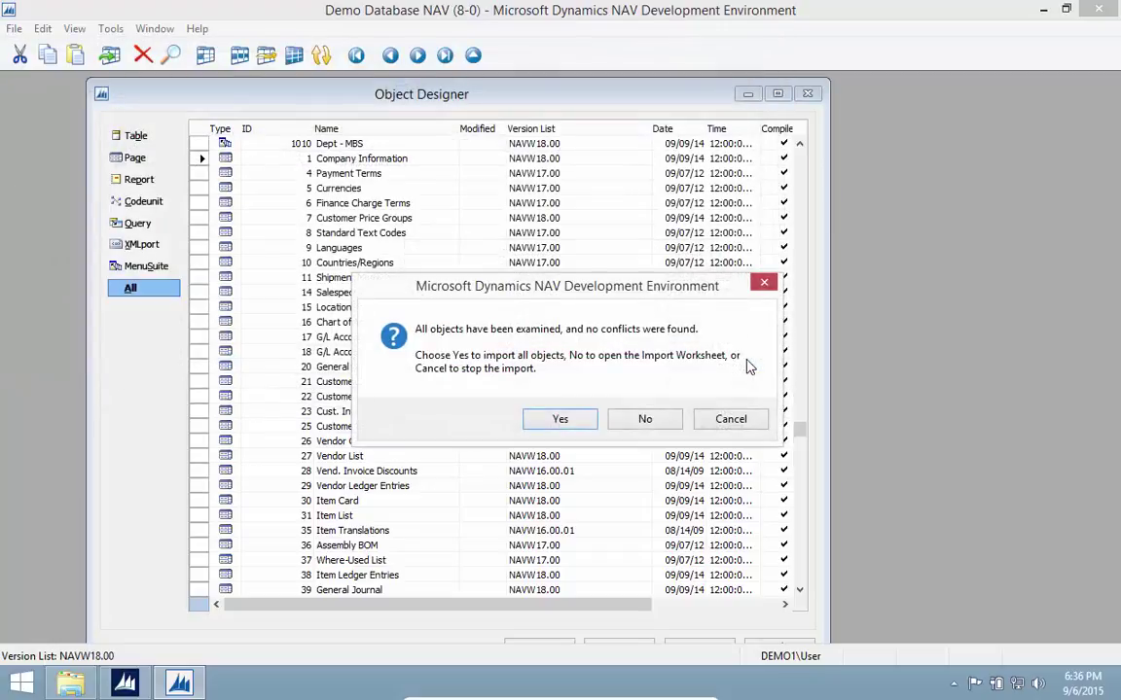
left_click(645, 419)
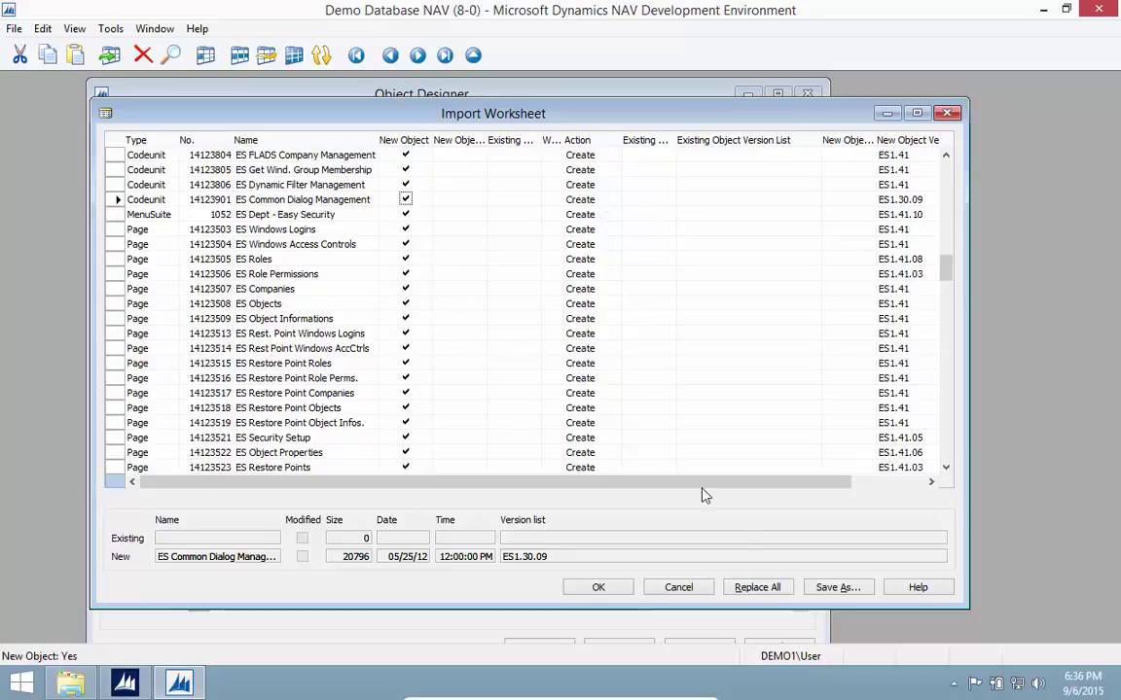
left_click(599, 587)
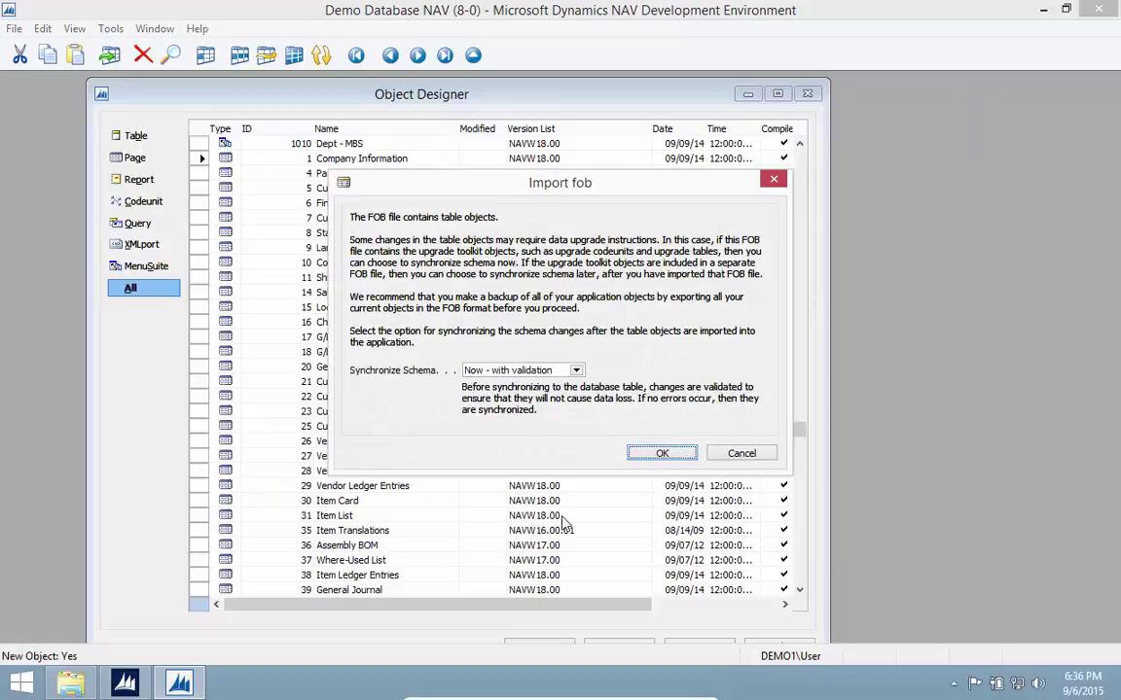
left_click(660, 454)
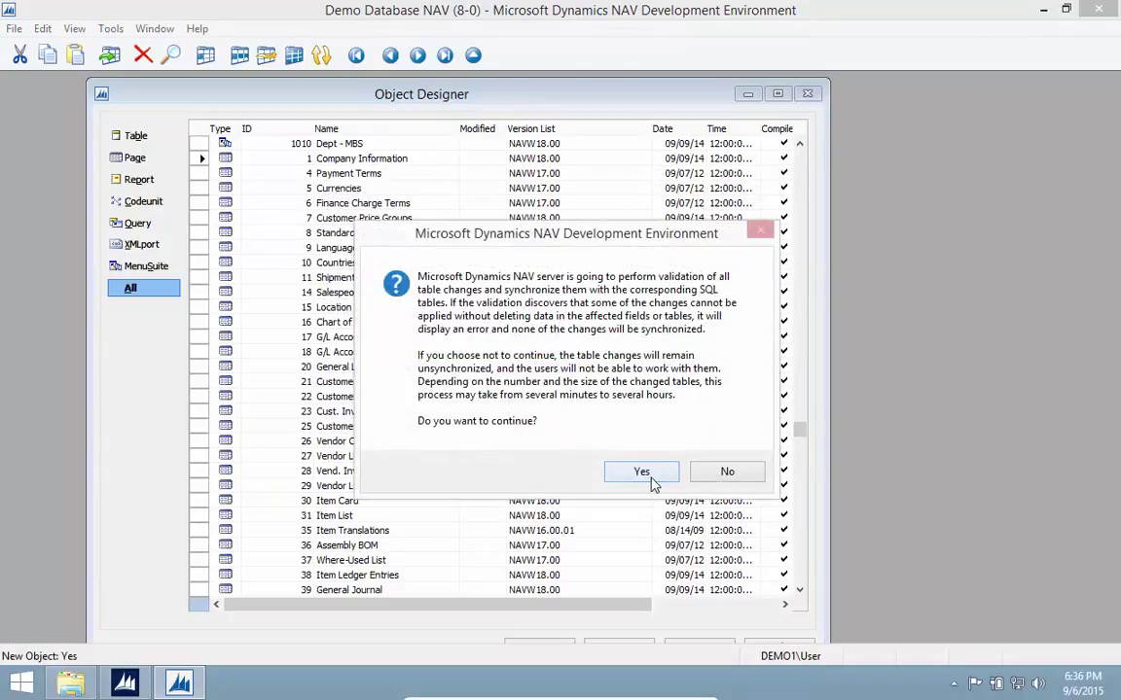
left_click(653, 477)
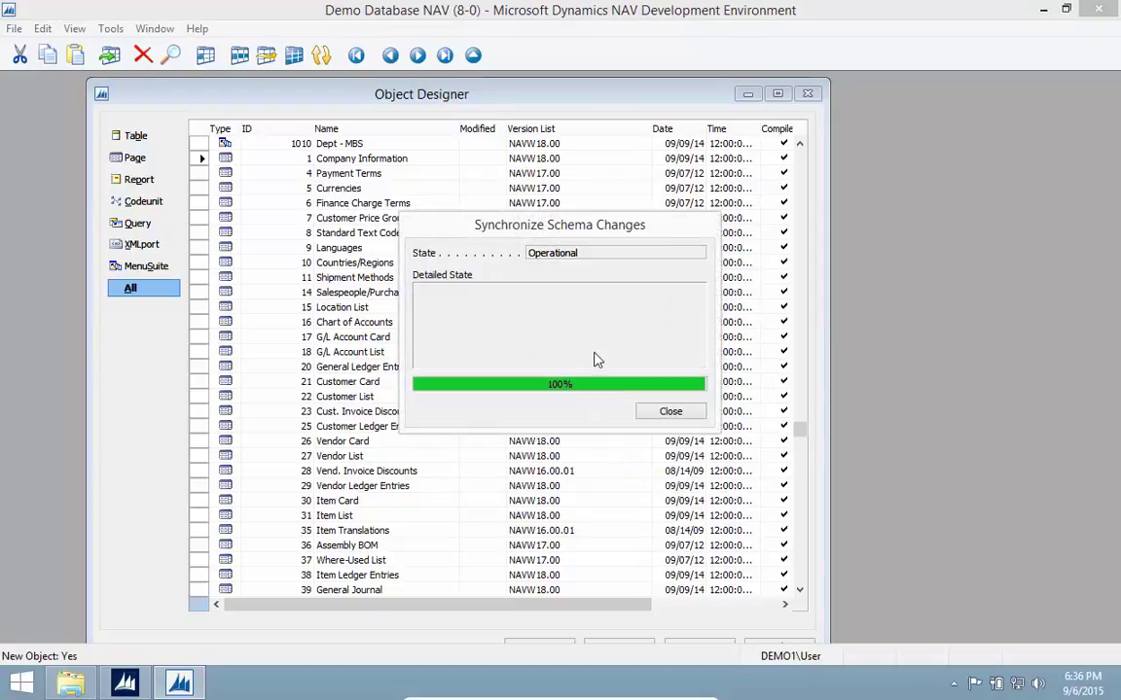
left_click(671, 412)
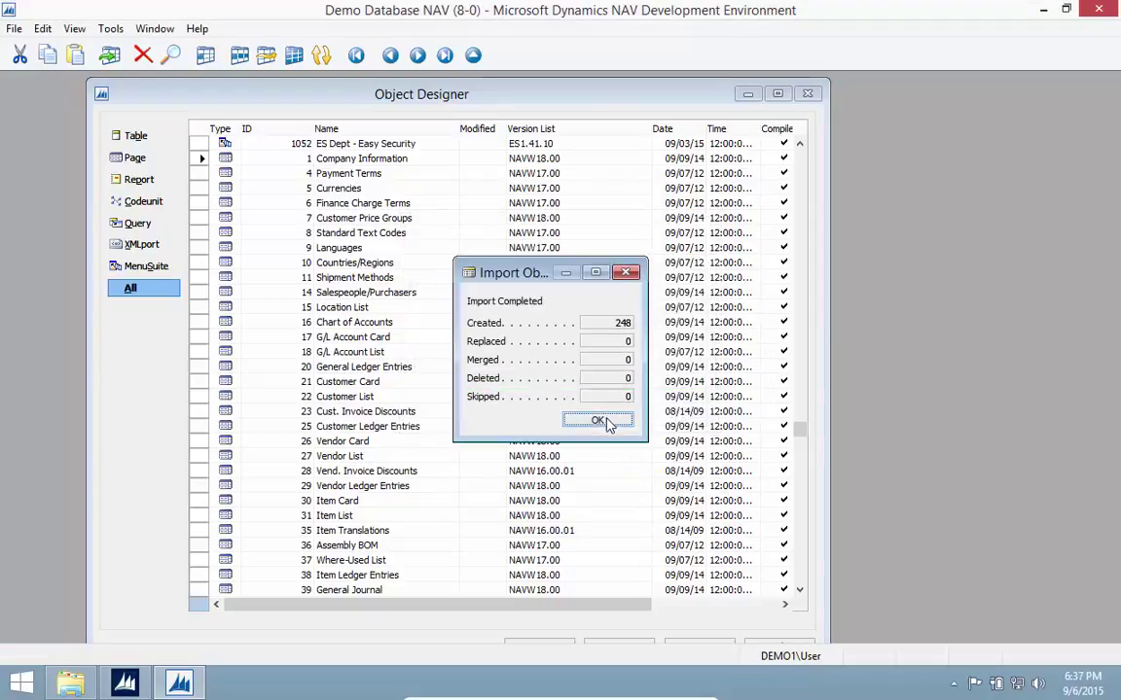
Import ESACC Empty Objects ES1.30.01 8.00.fob, adding its four codeunits via the Import Worksheet
left_click(597, 421)
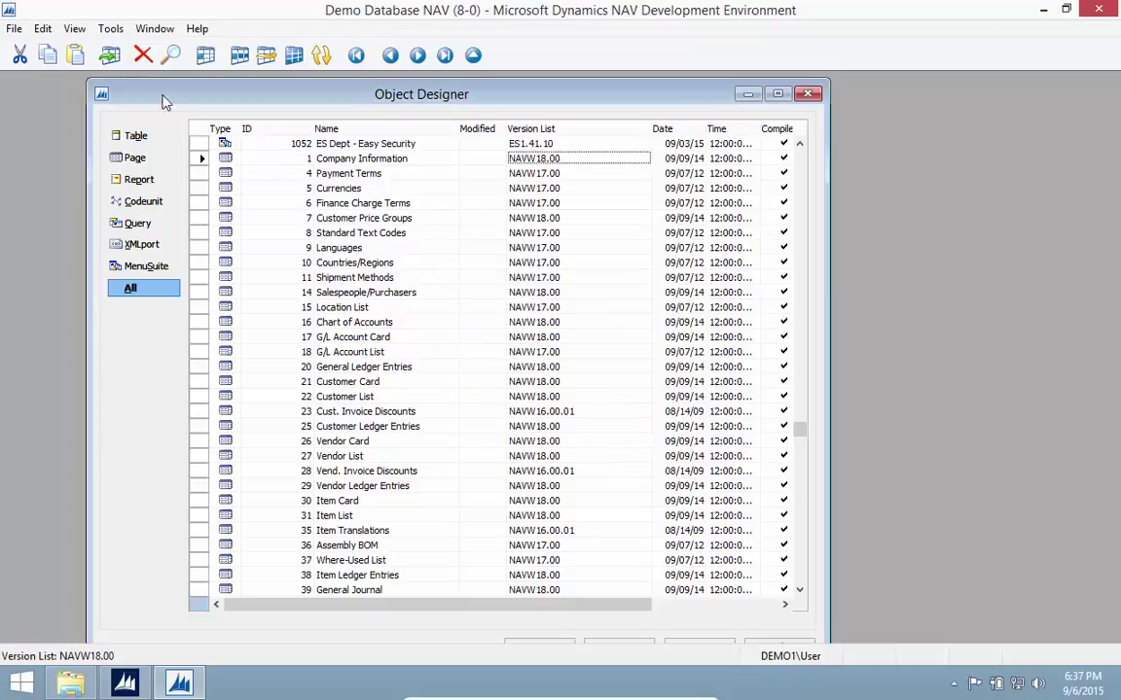
left_click(14, 28)
left_click(60, 196)
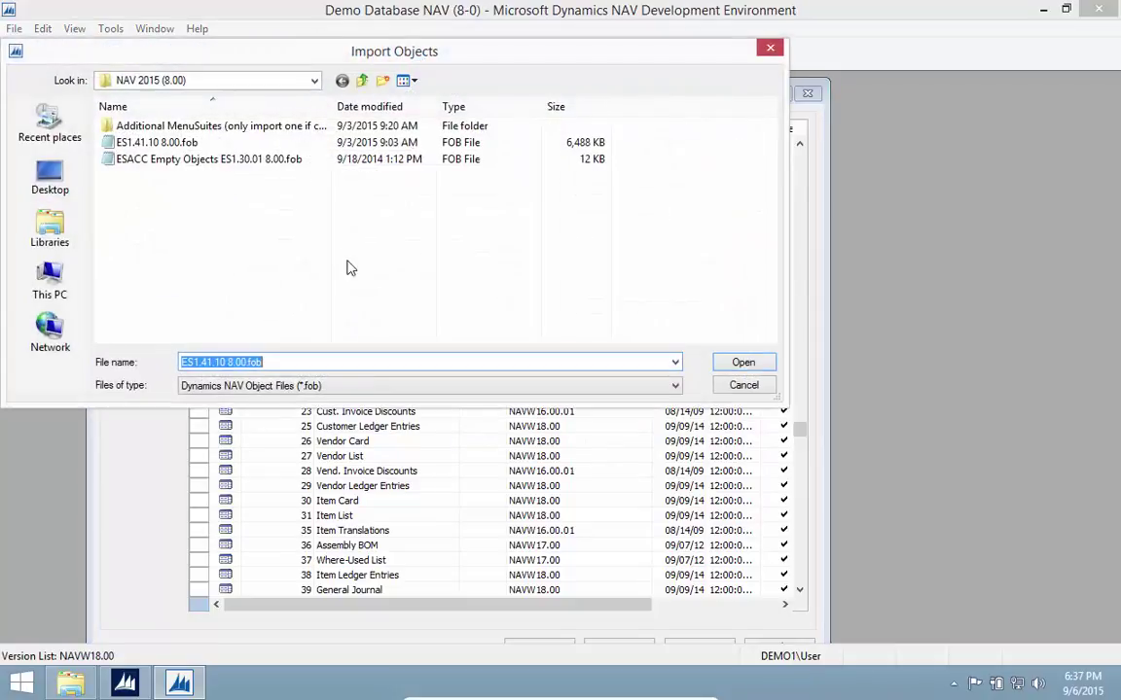
left_click(150, 163)
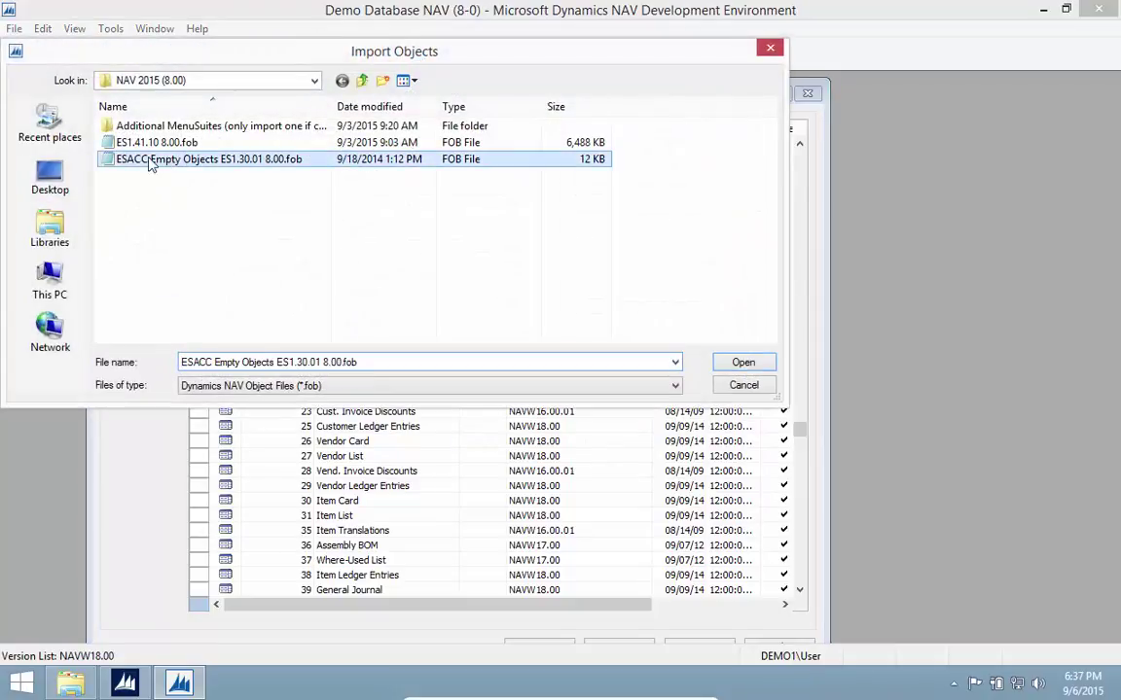
left_click(745, 364)
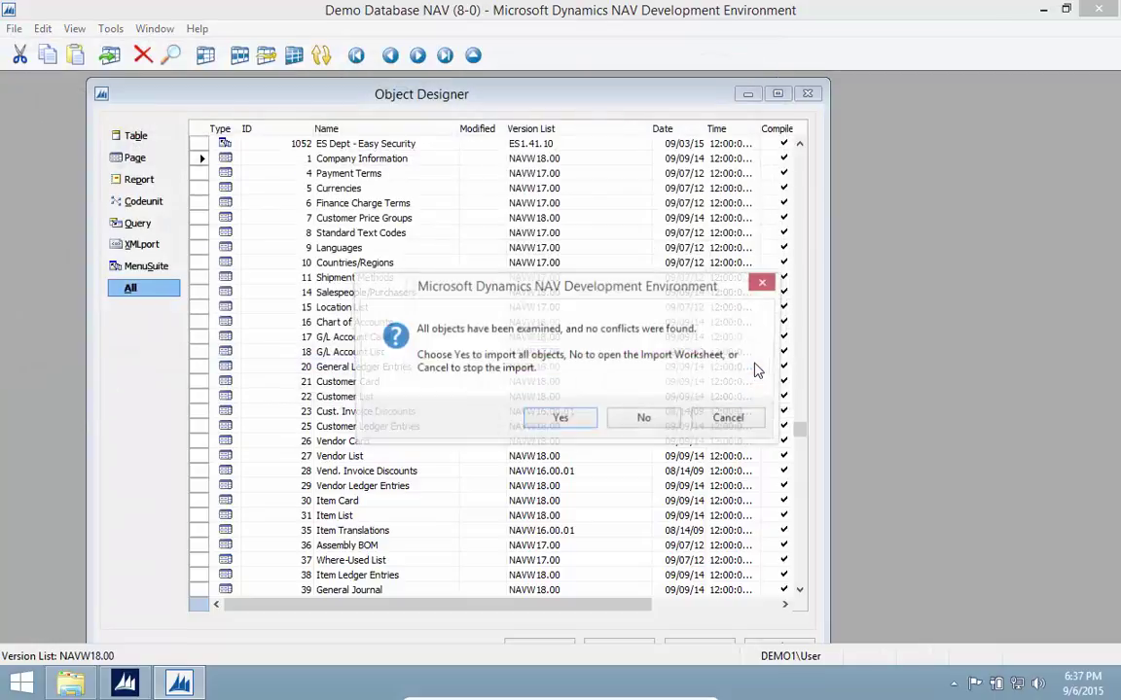
left_click(650, 420)
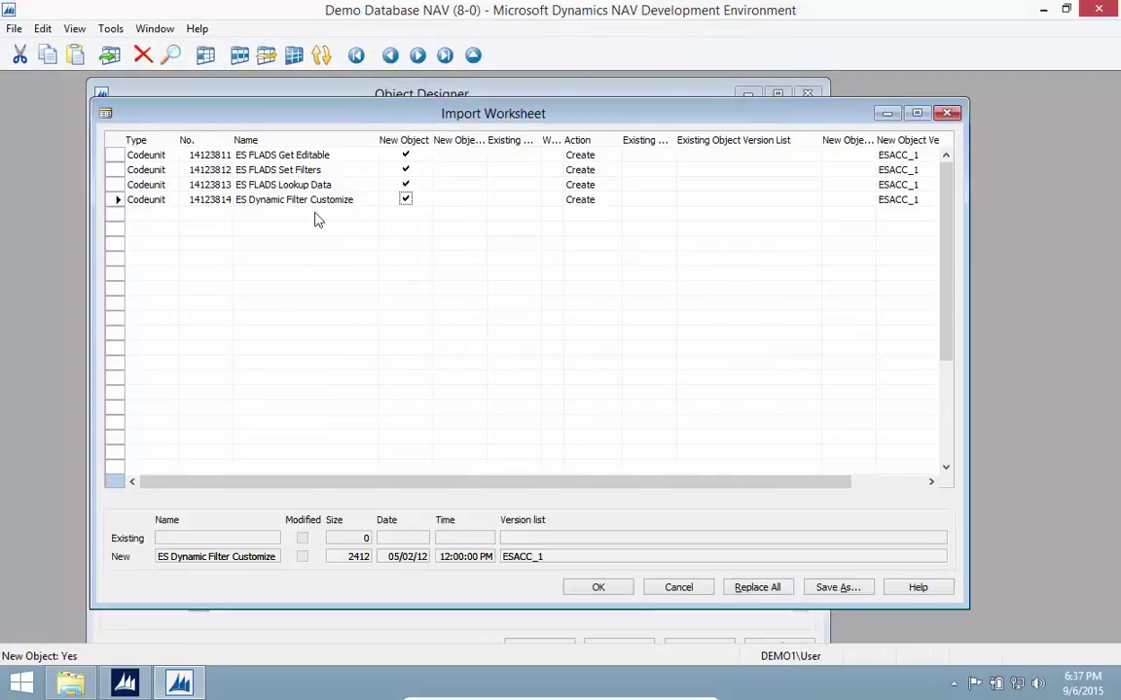
left_click(599, 588)
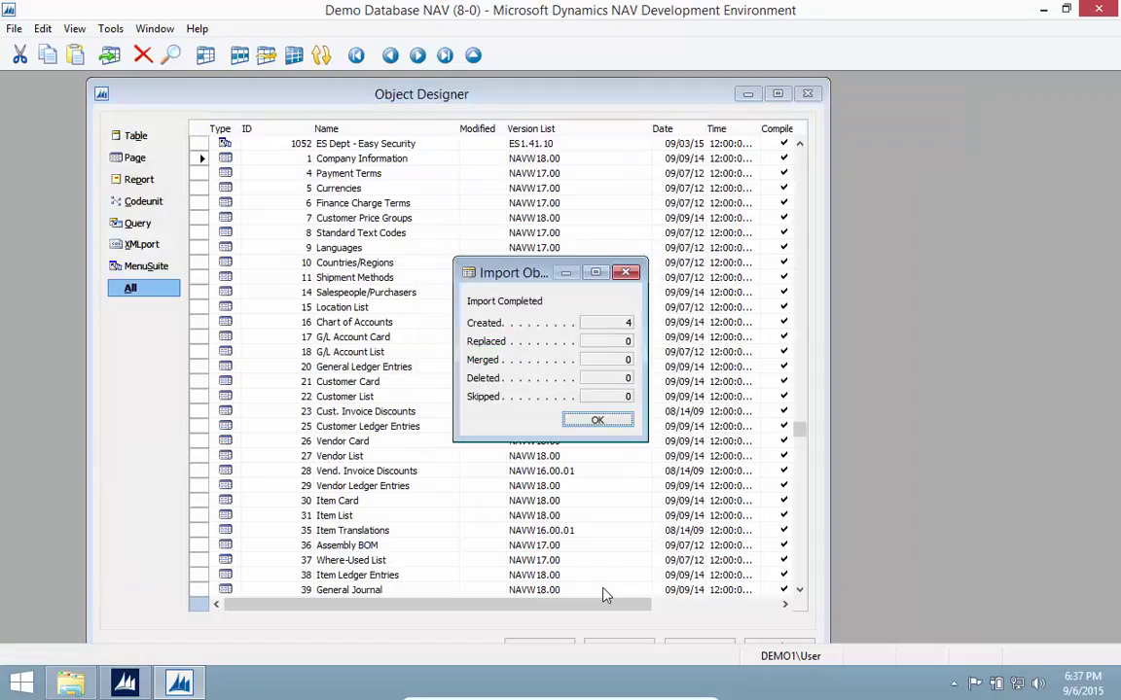
left_click(598, 421)
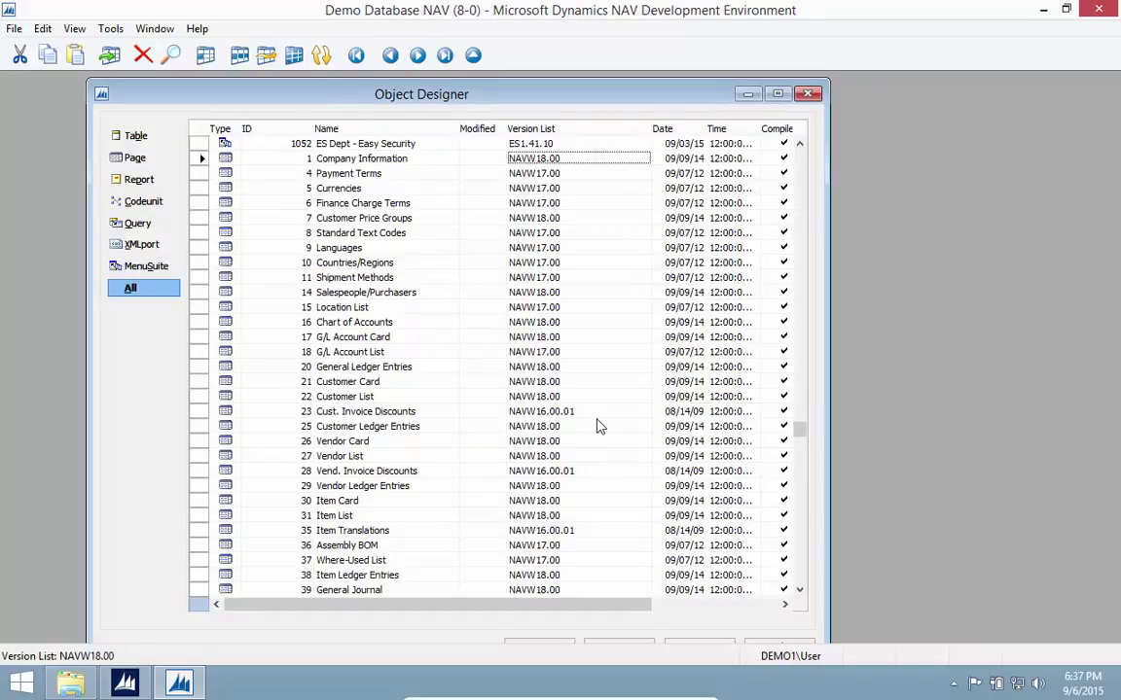
Filter Version List to ES and compile all 252 listed objects with schema synchronization
key("F7")
type("ES*")
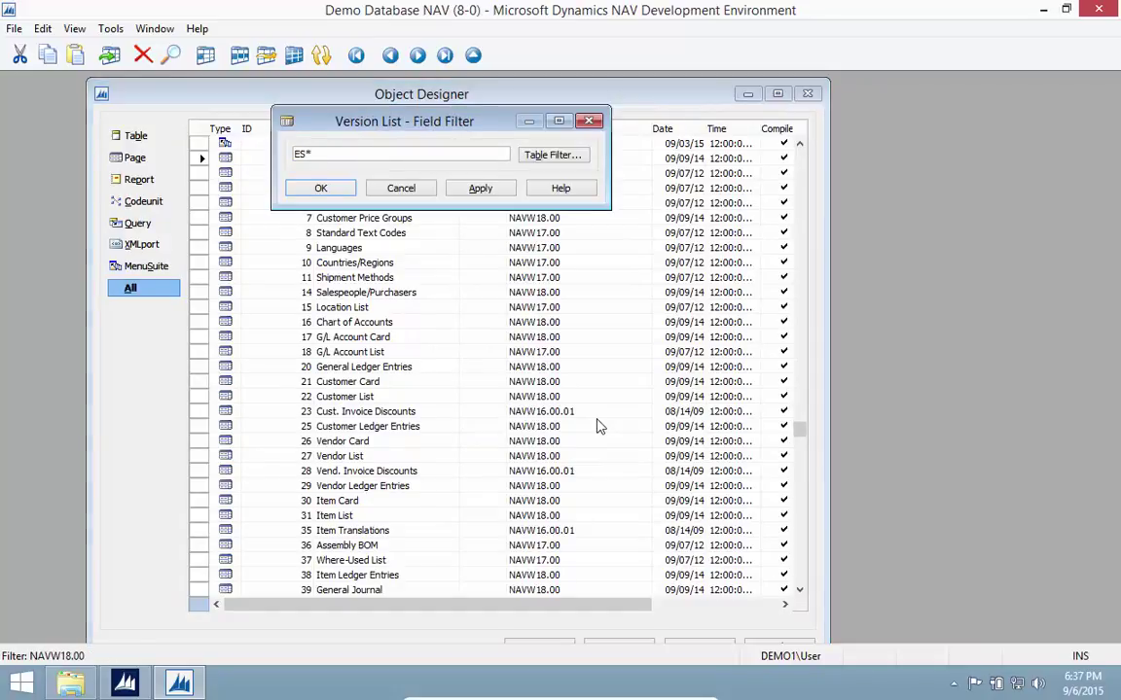
key("Return")
key("Up")
key("Up")
key("ctrl+a")
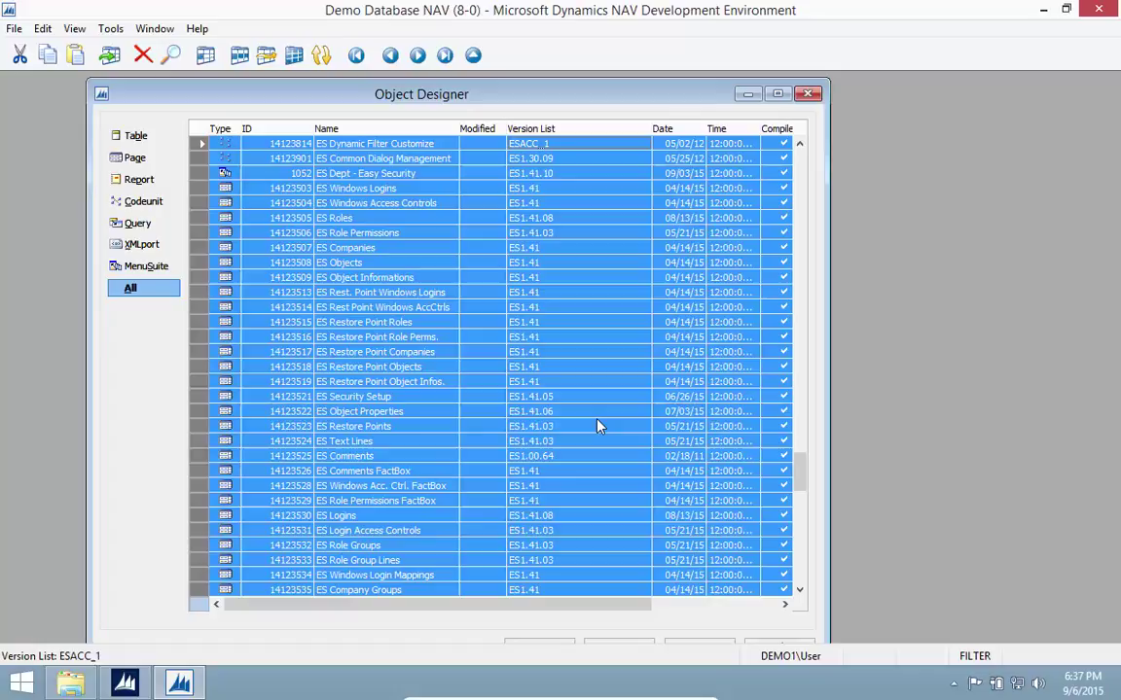
key("F11")
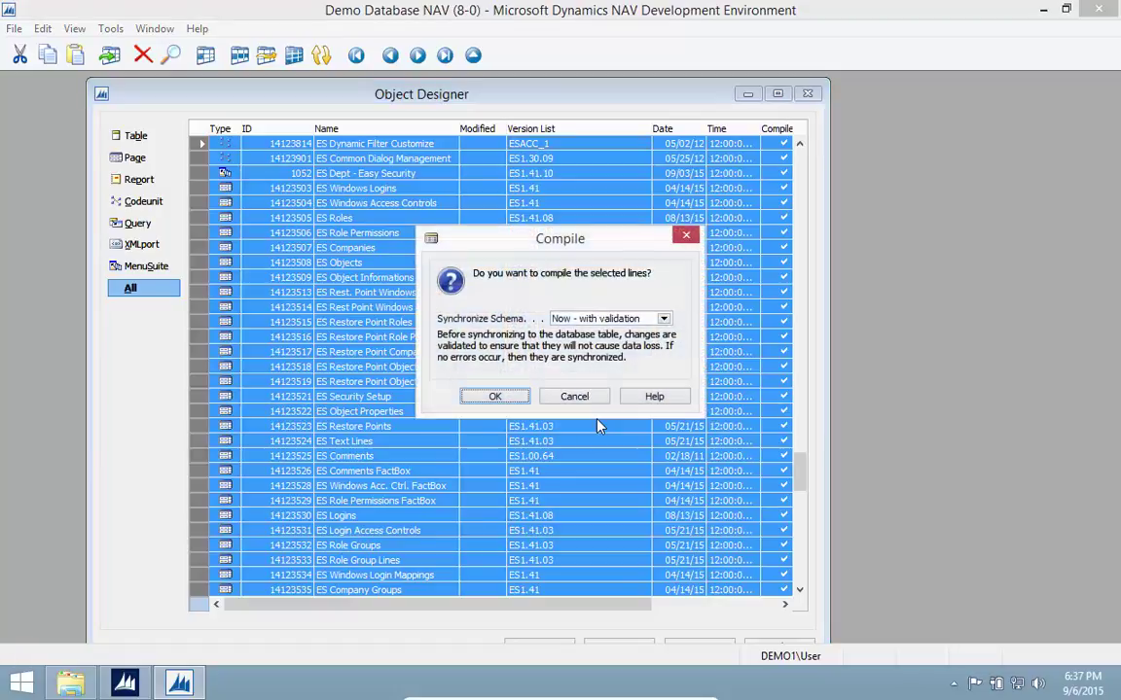
key("Return")
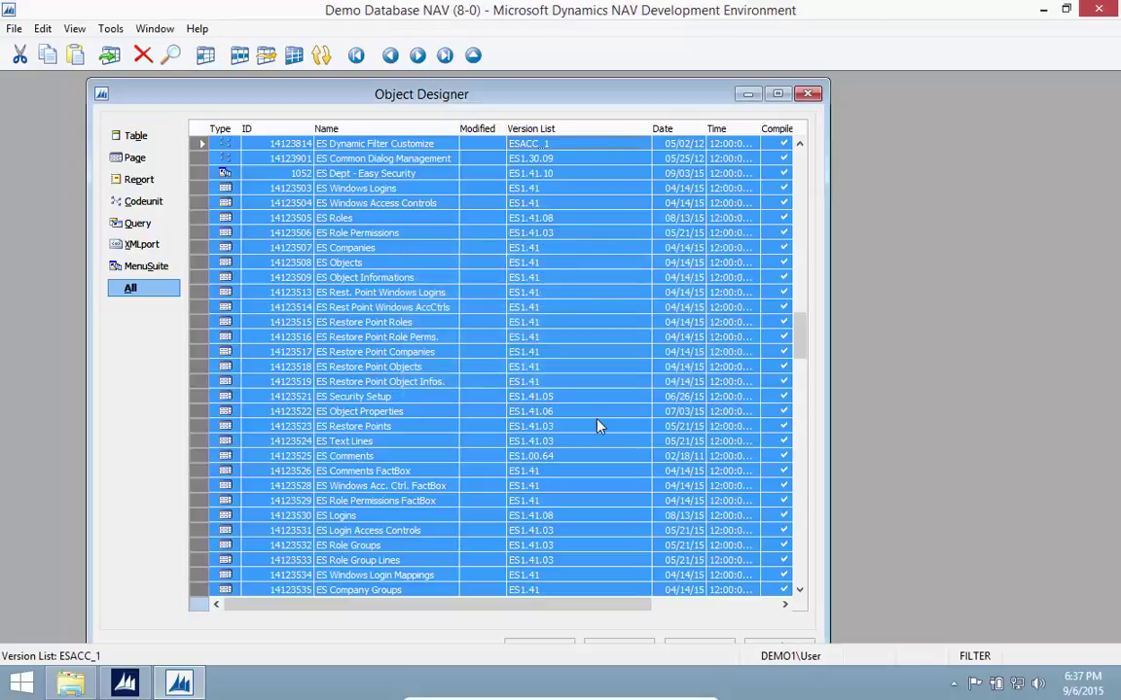
Compile MenuSuites 1010 Dept - MBS and 1052 ES Dept - Easy Security together
left_click(146, 267)
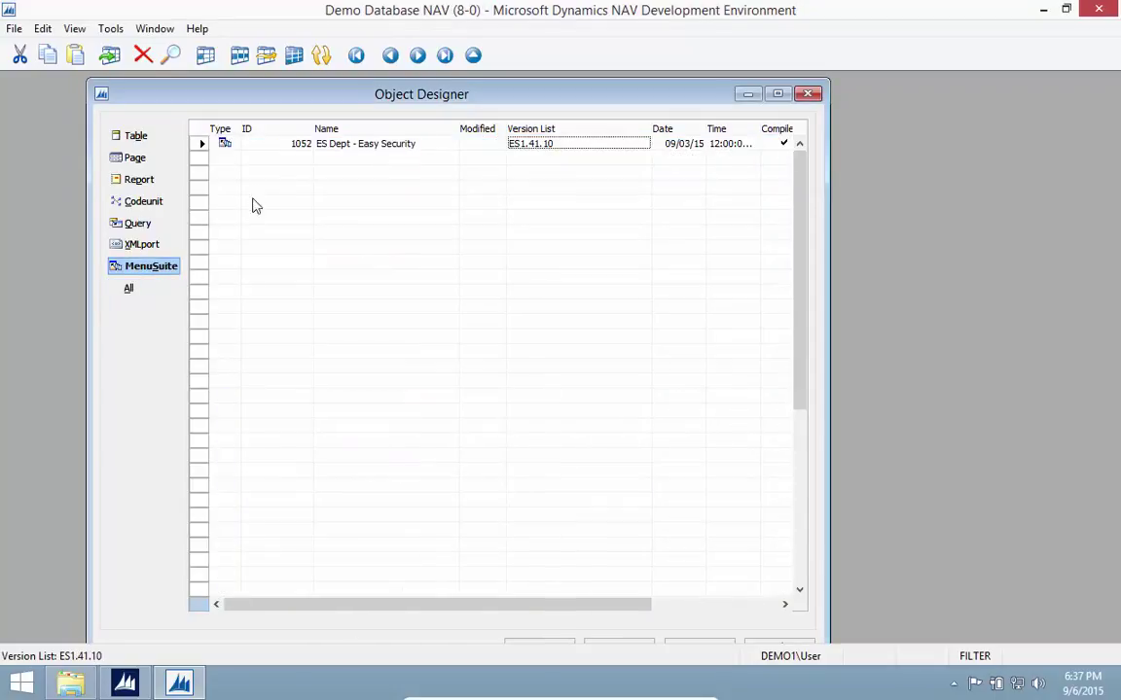
left_click(295, 58)
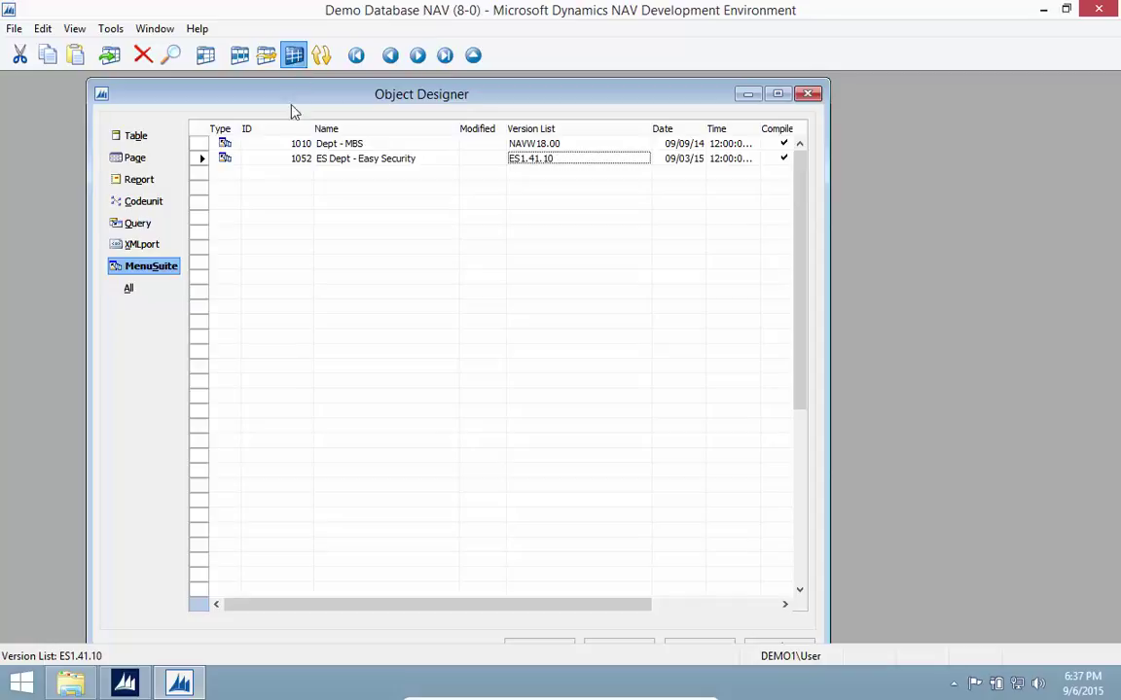
left_click(198, 132)
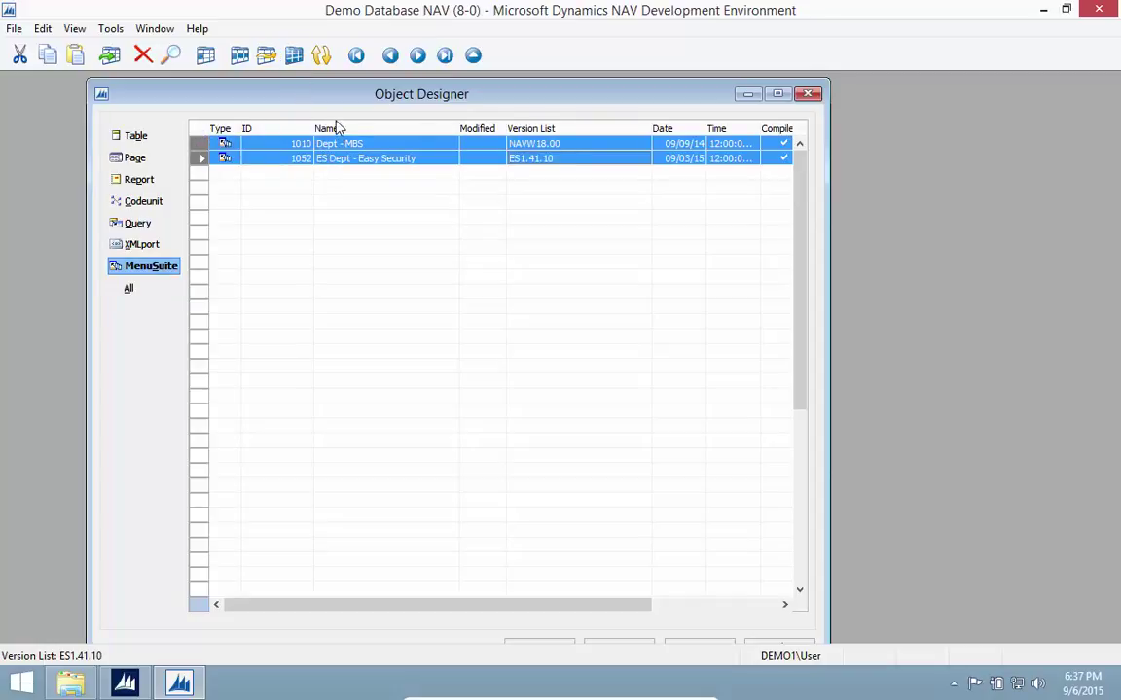
left_click(110, 29)
left_click(173, 185)
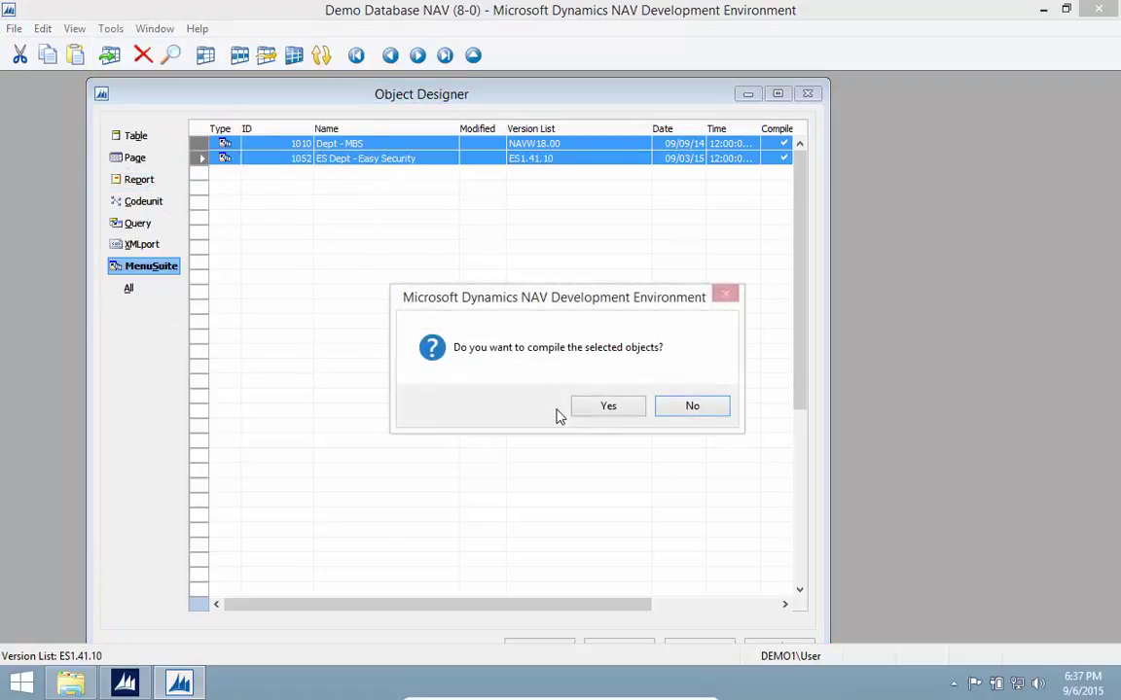
left_click(608, 408)
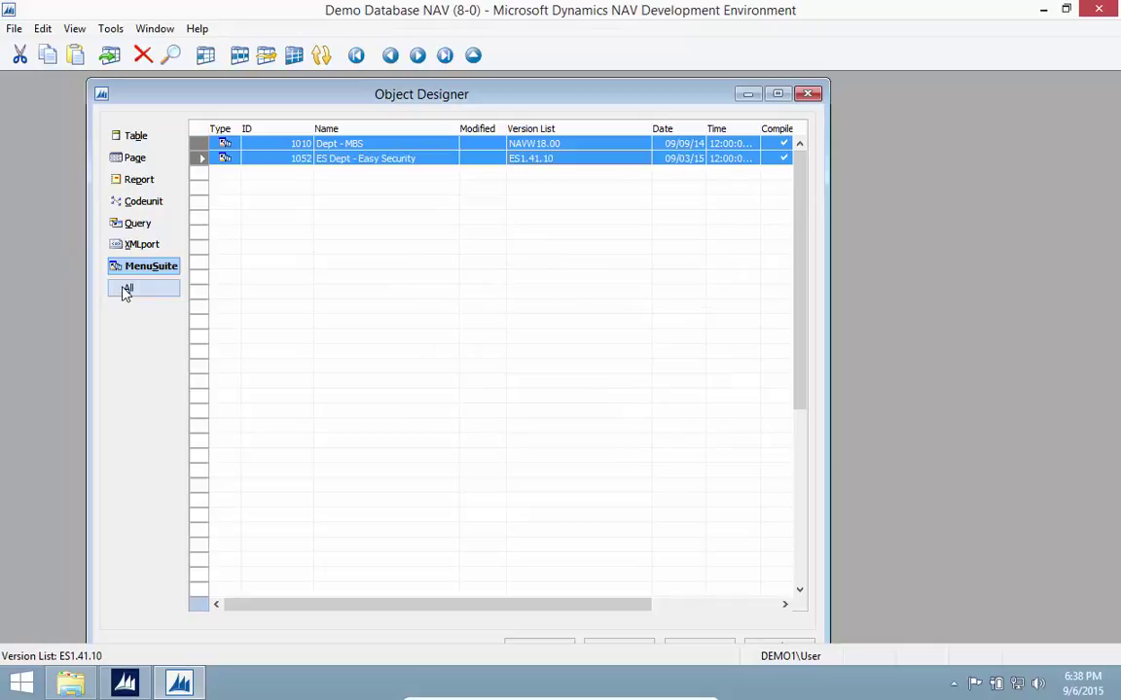
List all object types, then filter the Type column to Table|Page
left_click(141, 302)
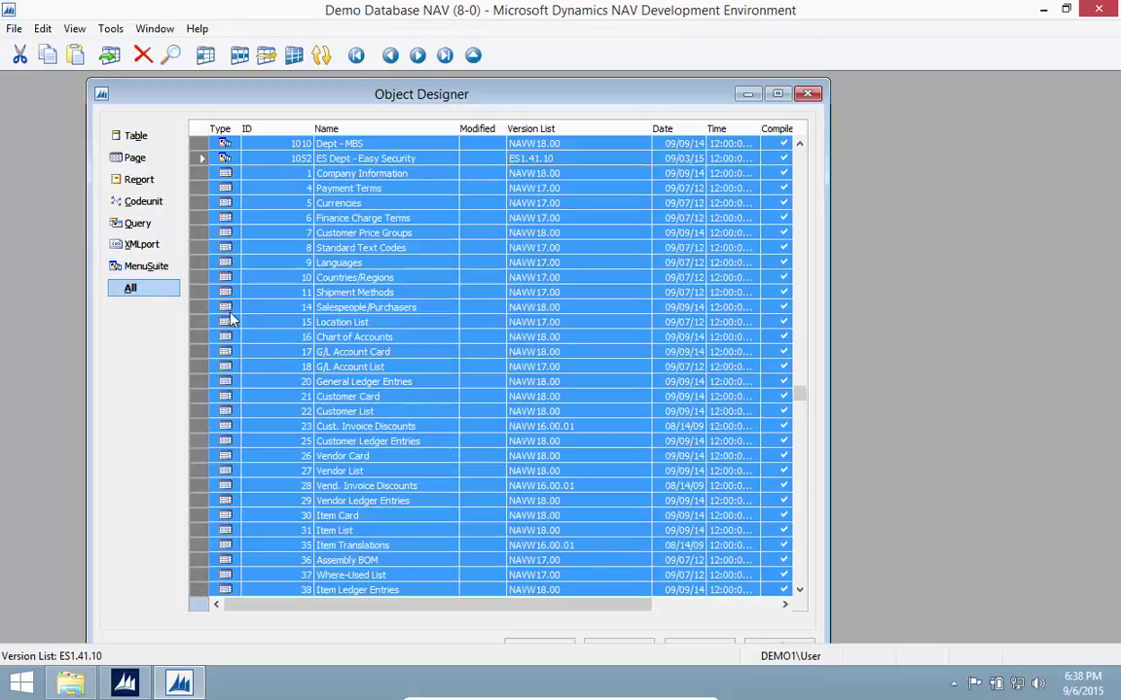
left_click(287, 352)
key("Left")
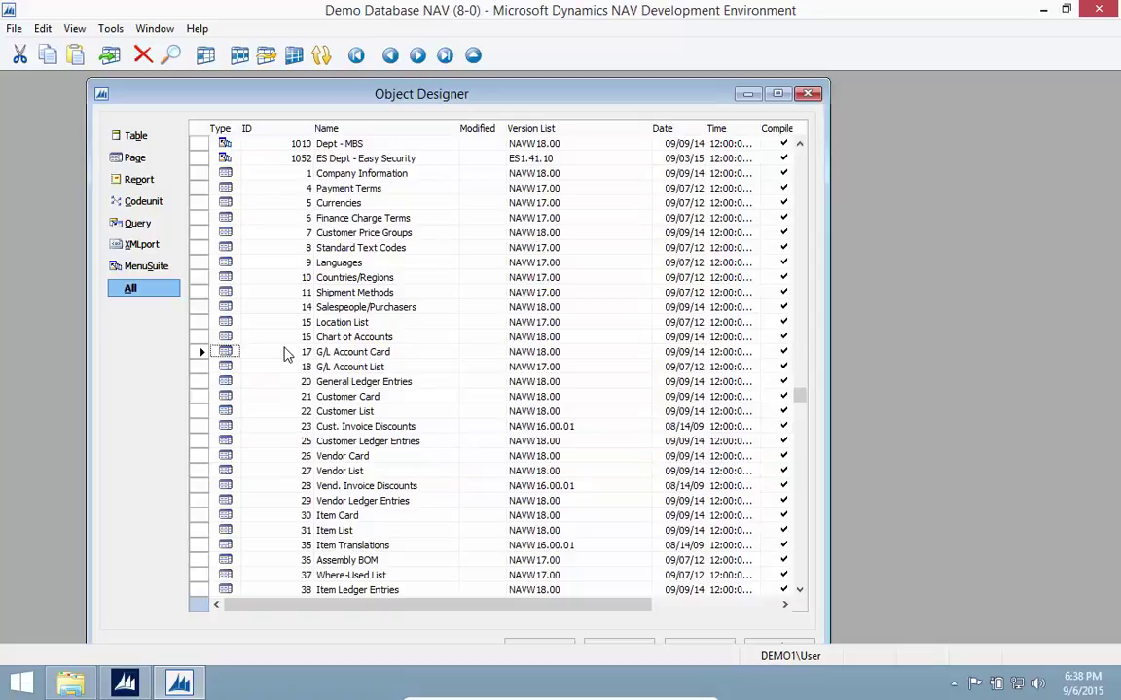
key("F7")
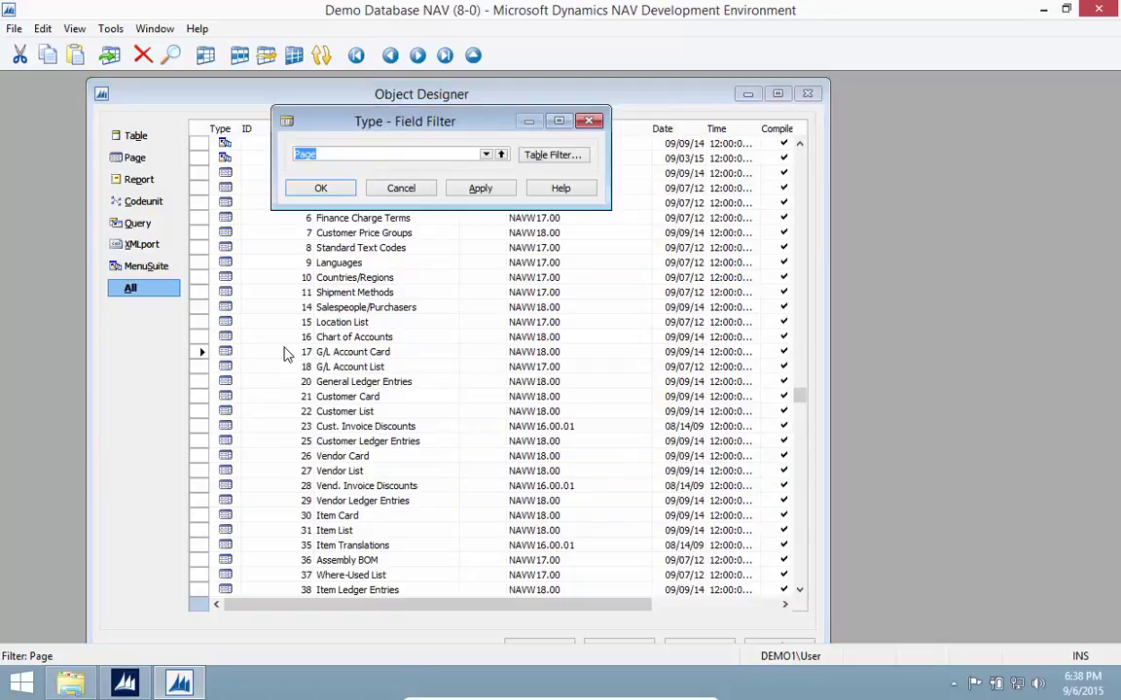
key("Home")
key("Tab")
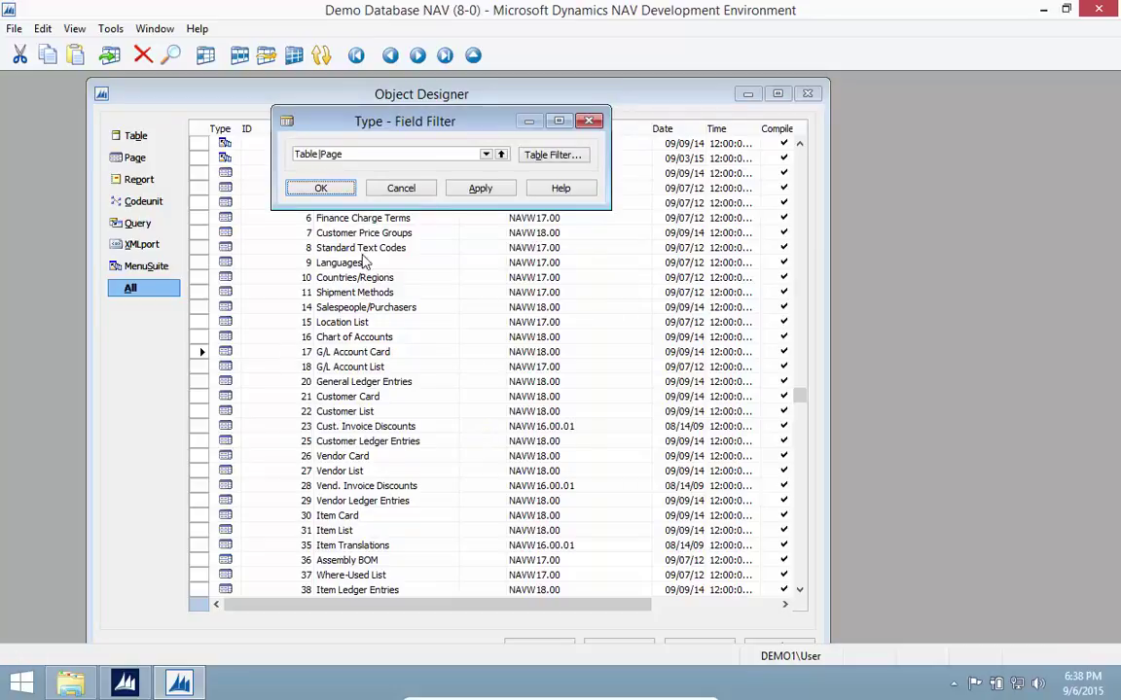
left_click(322, 190)
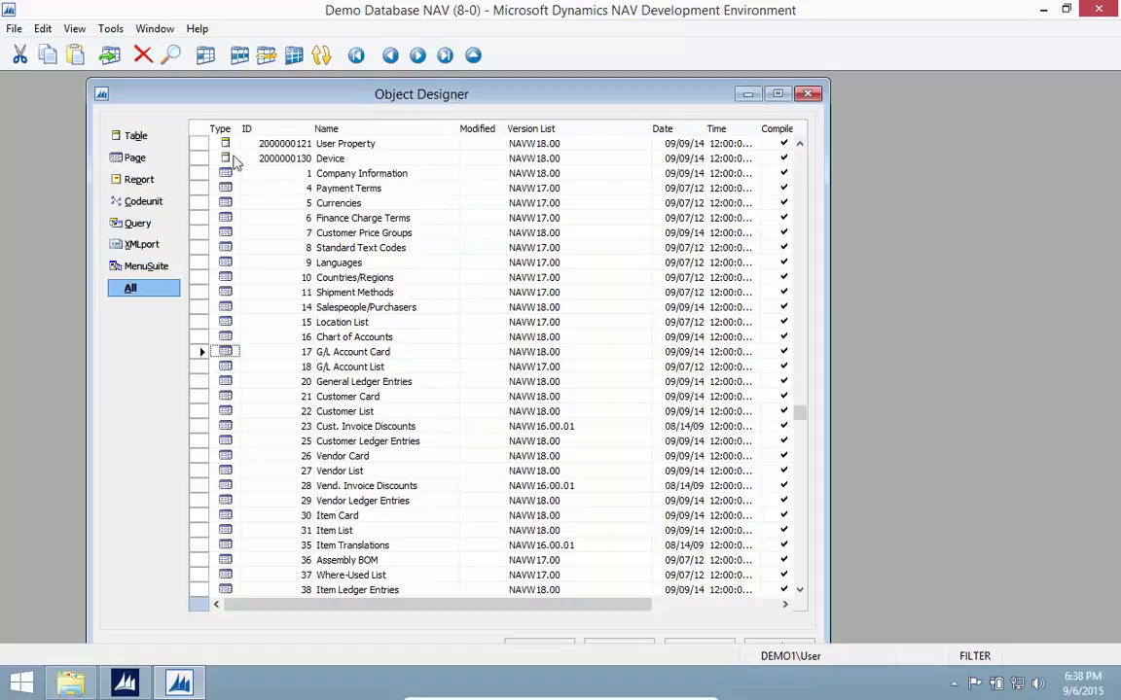
Try exporting all Table and Page objects to All Objects.txt and dismiss the permission error
left_click(198, 133)
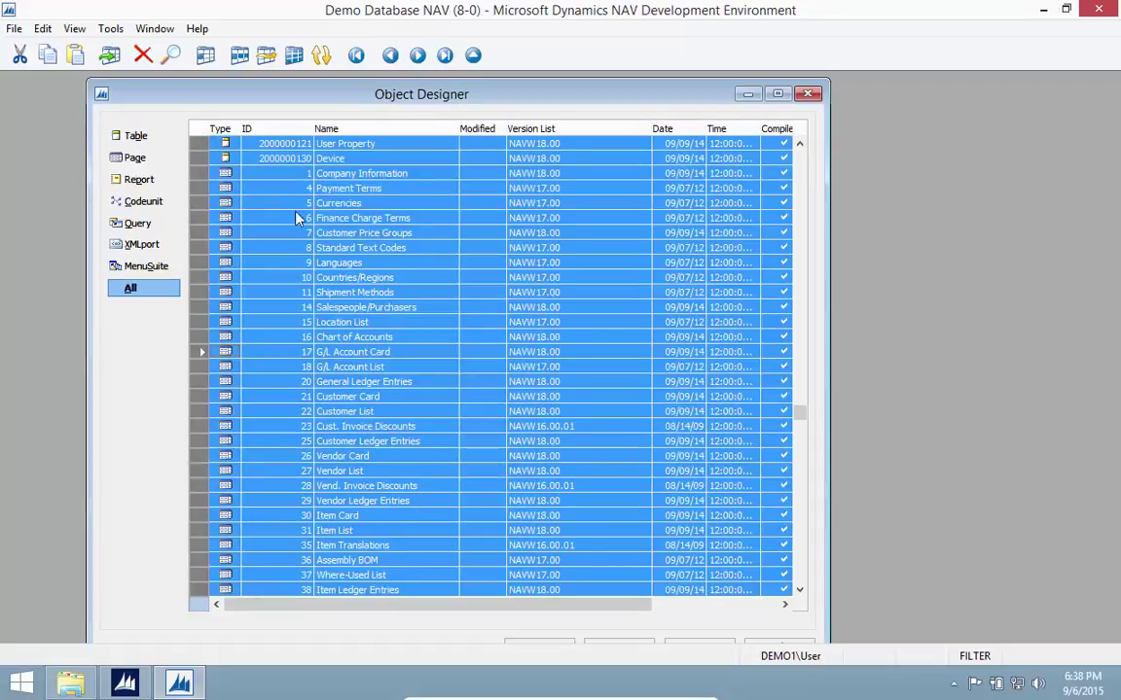
left_click(14, 28)
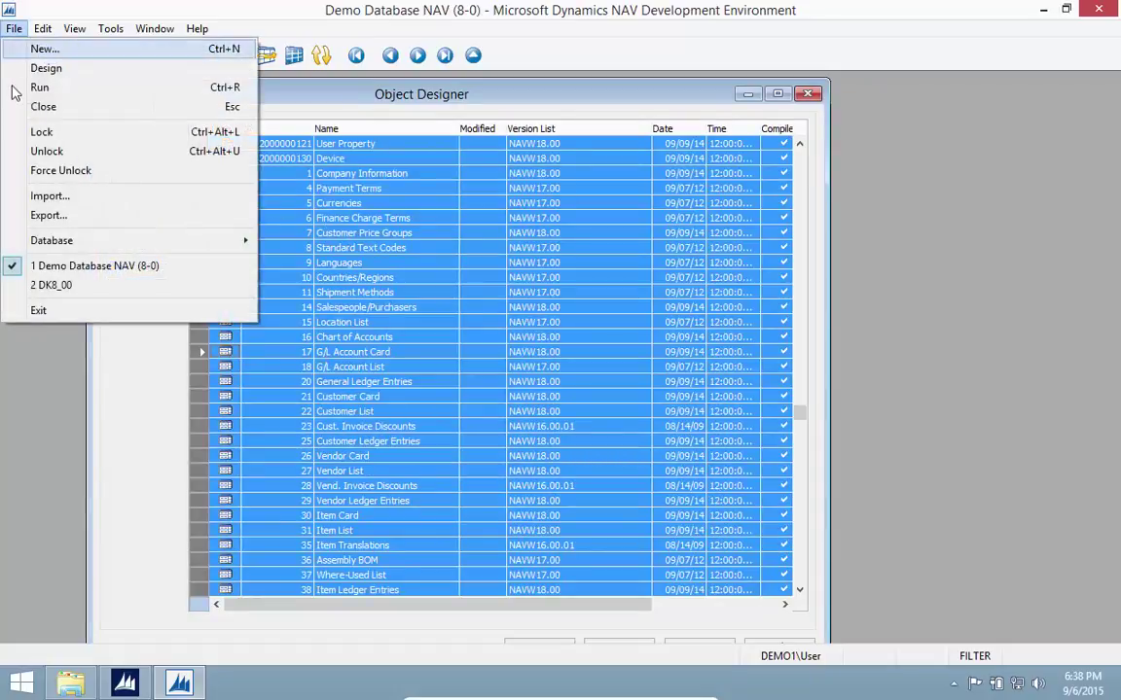
left_click(49, 216)
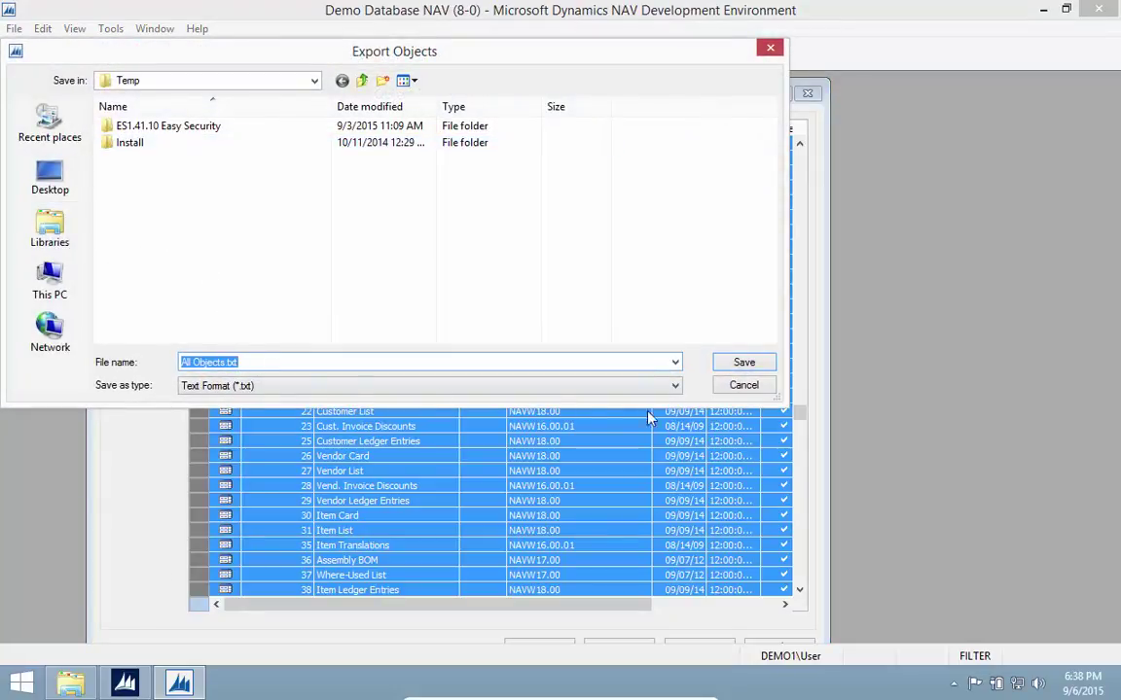
left_click(743, 363)
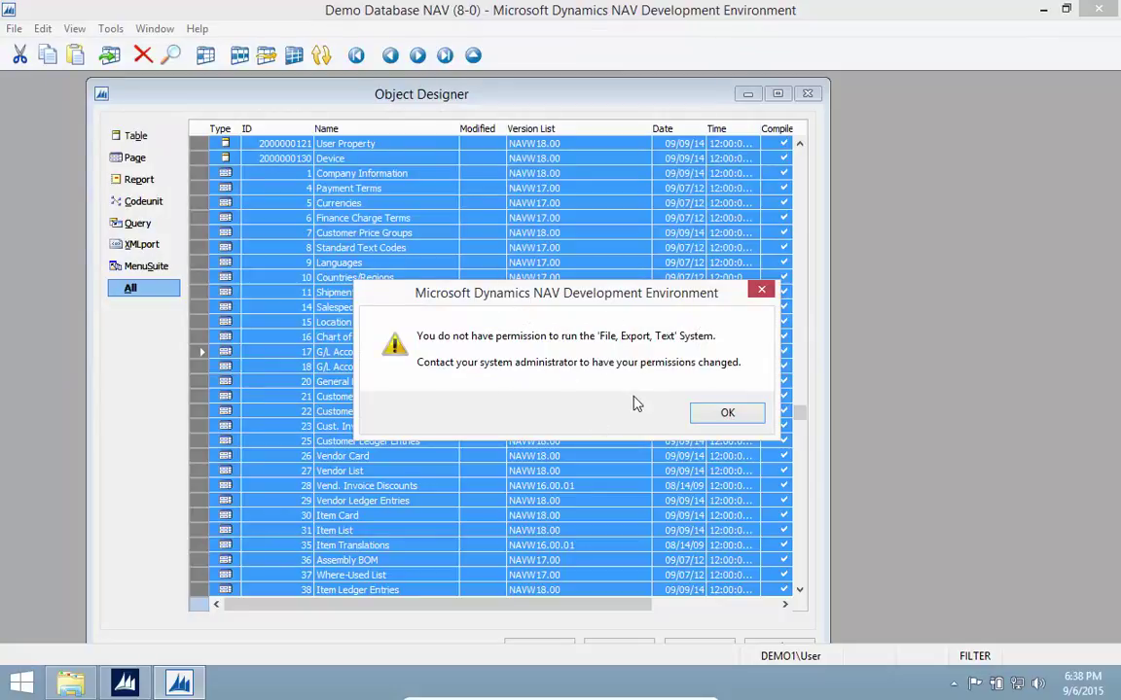
key("Return")
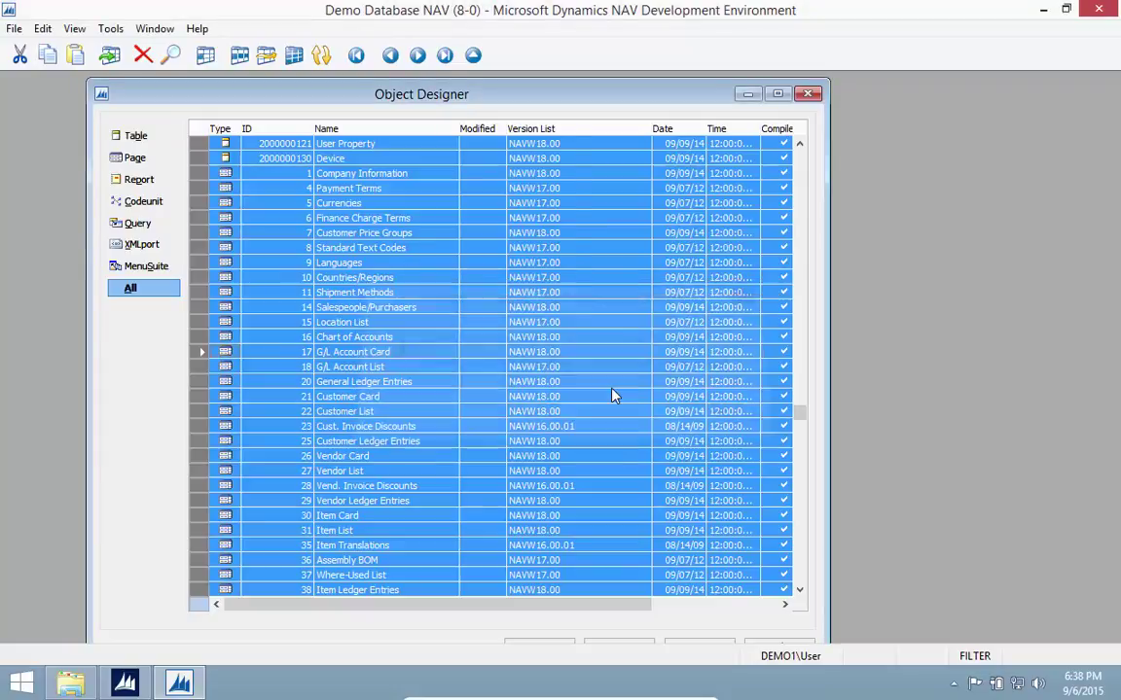
Load a different license file from the License Information window
left_click(110, 28)
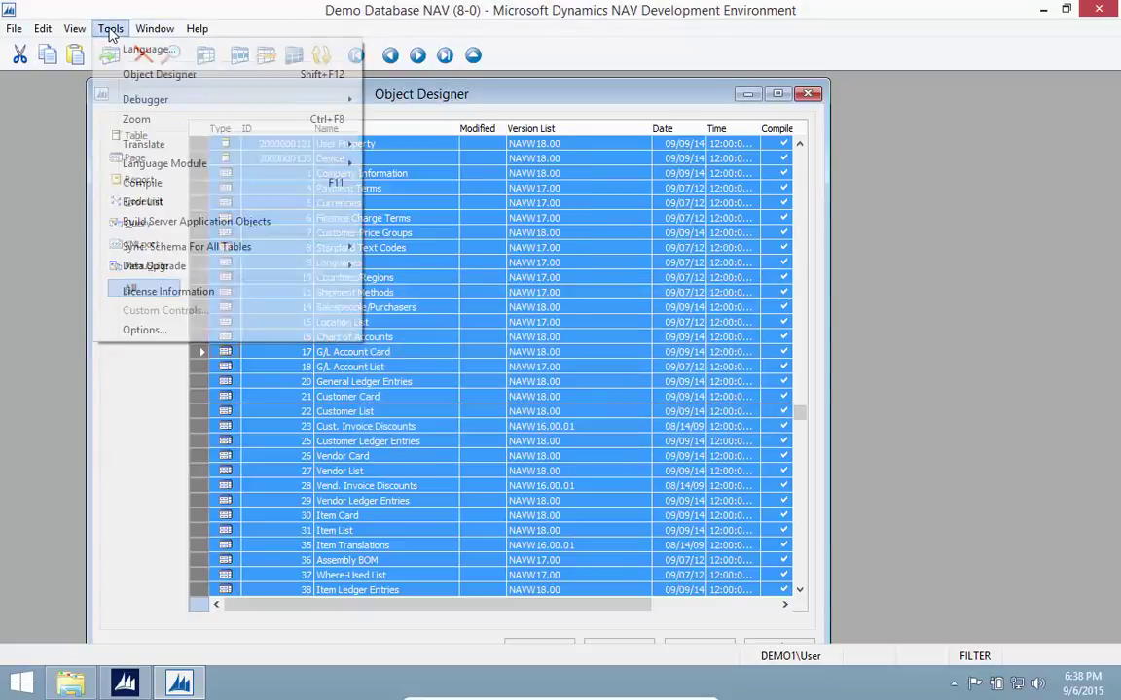
left_click(169, 293)
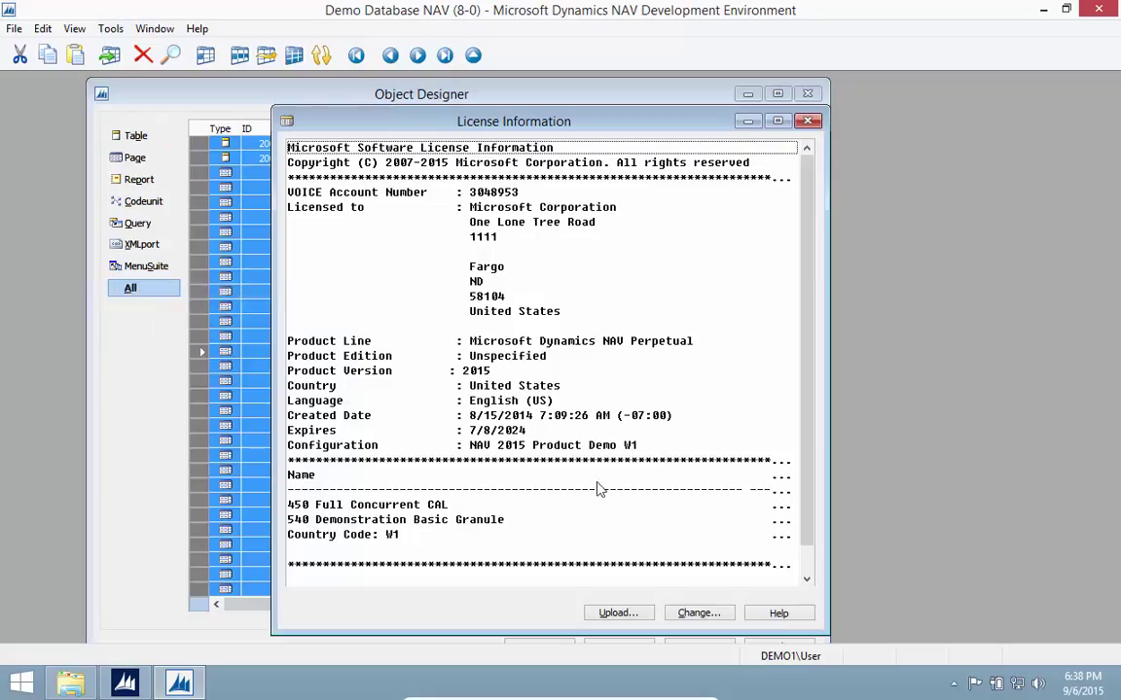
left_click(686, 613)
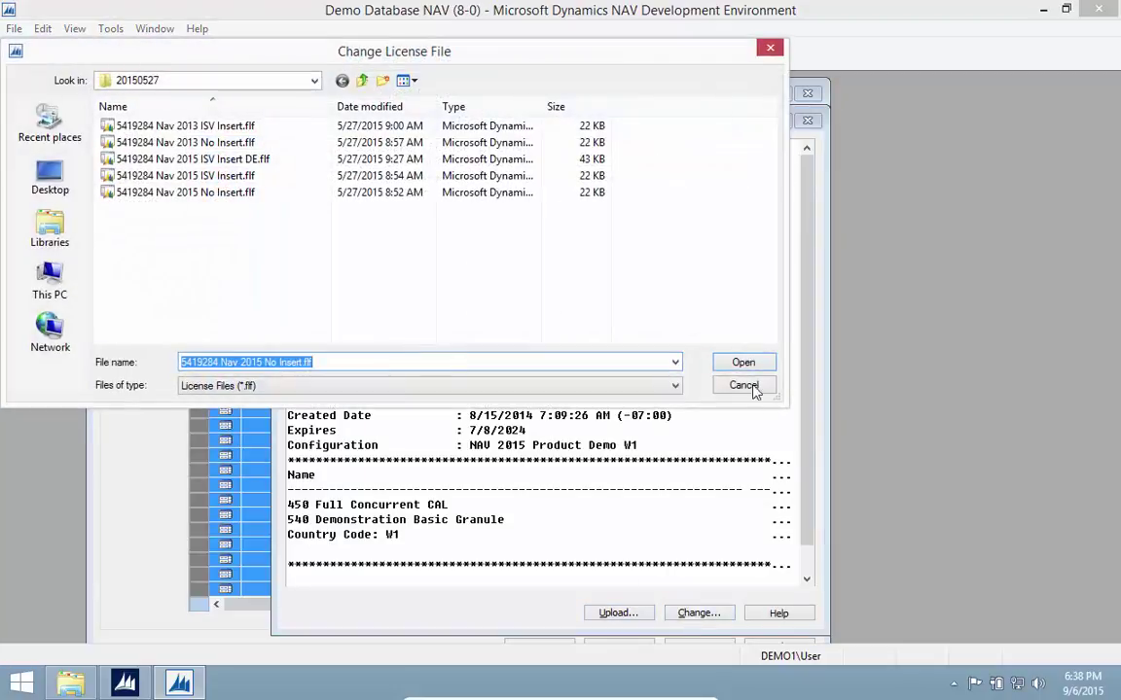
left_click(749, 362)
key("Escape")
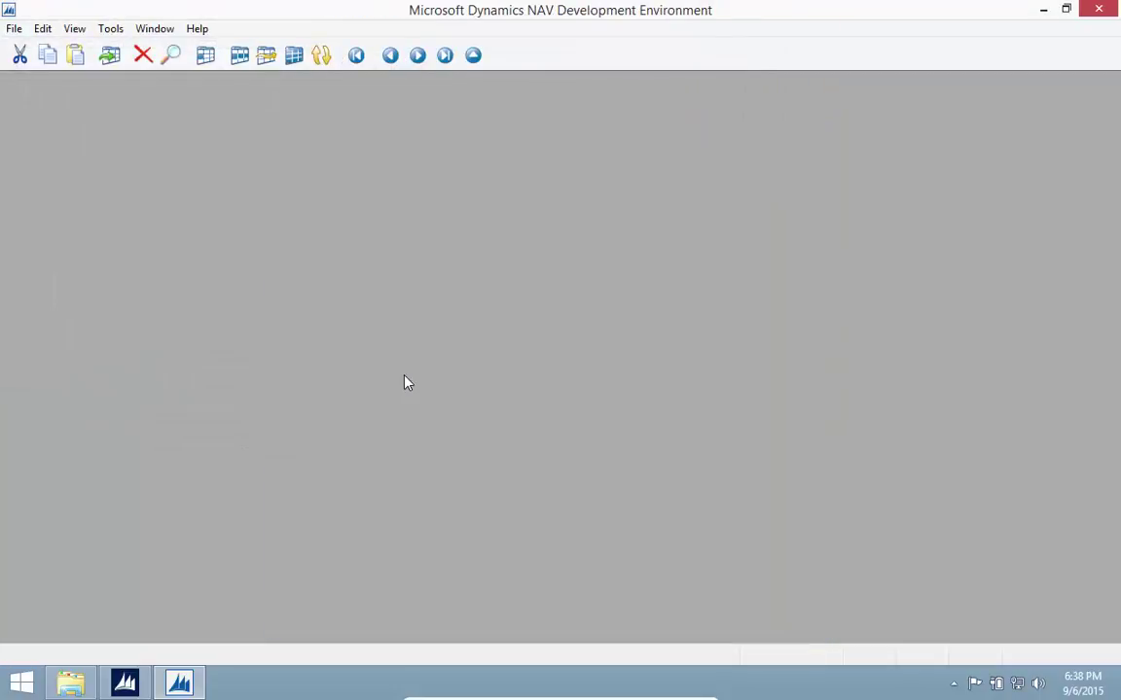
Reopen Demo Database NAV (8-0) and filter Type to 1|8 (Table|Page)
key("alt+f")
key("1")
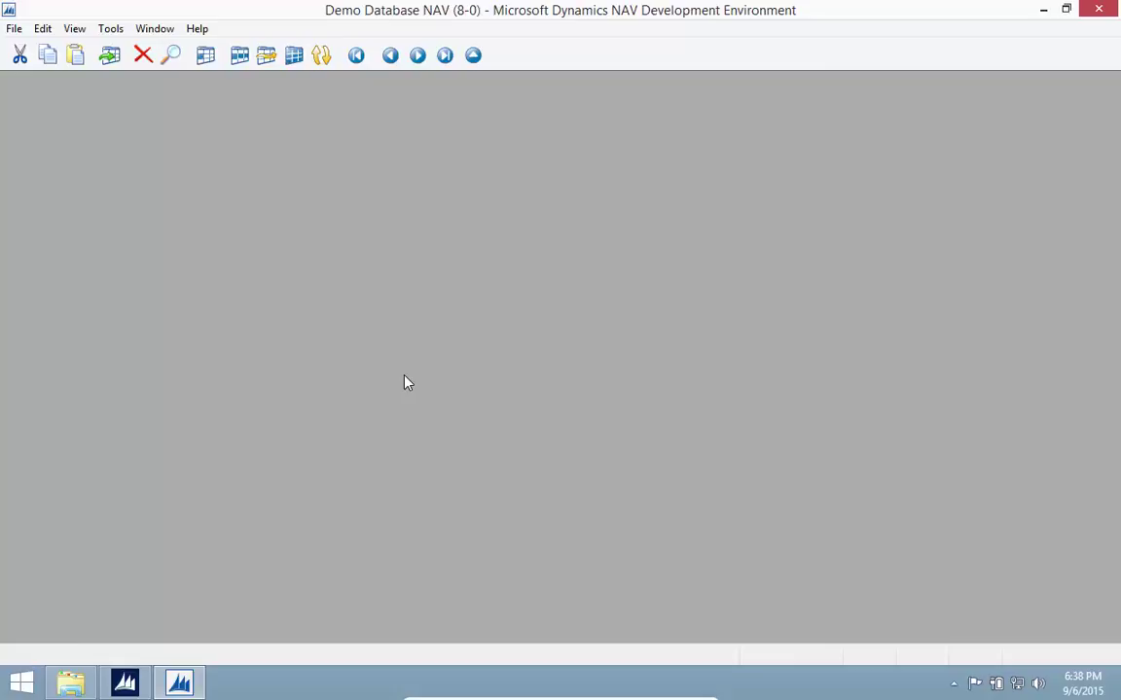
key("F7")
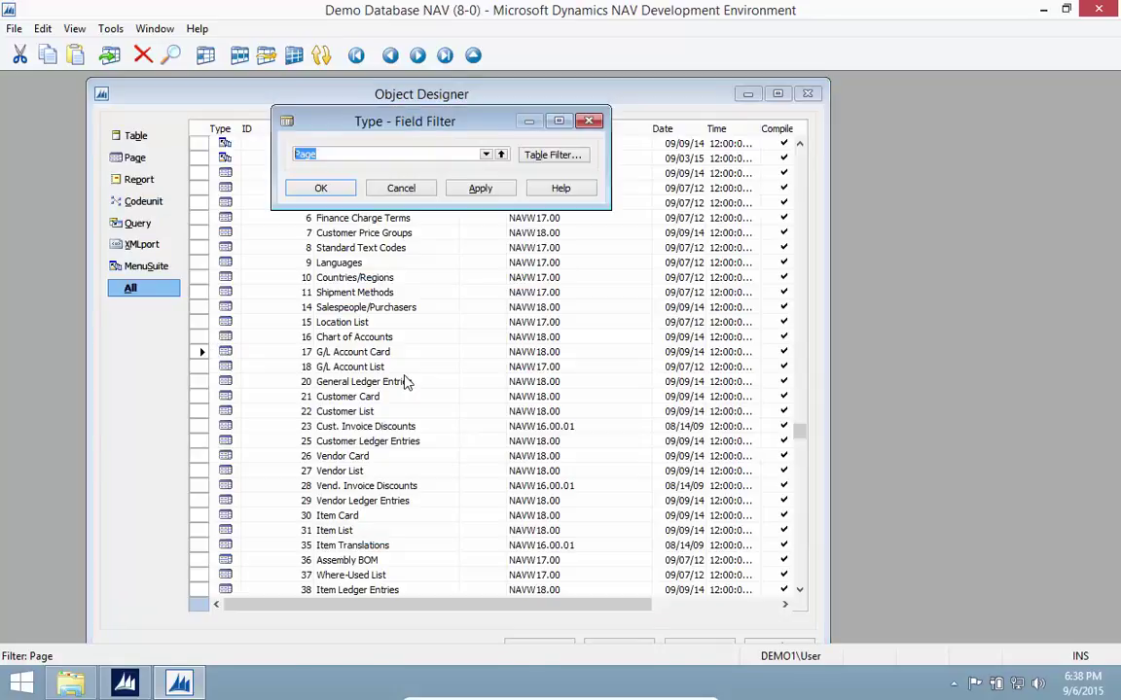
type("1|8")
key("Tab")
key("Return")
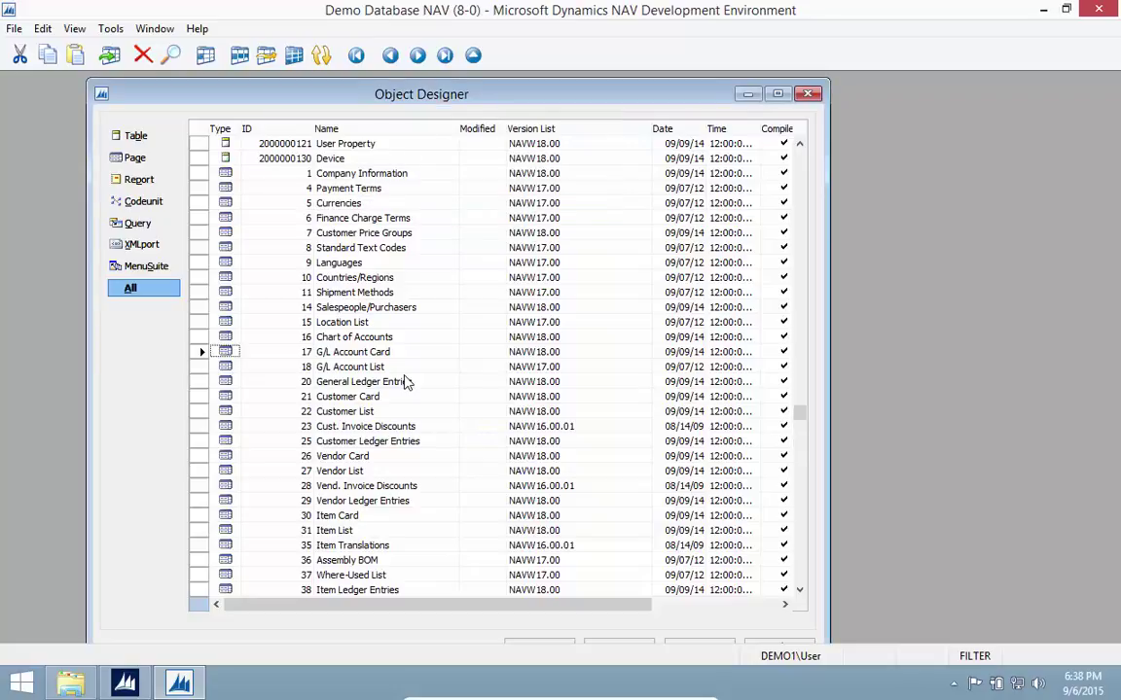
Select all filtered Table and Page objects and export them to the default .txt file
key("ctrl+a")
key("alt+f")
key("e")
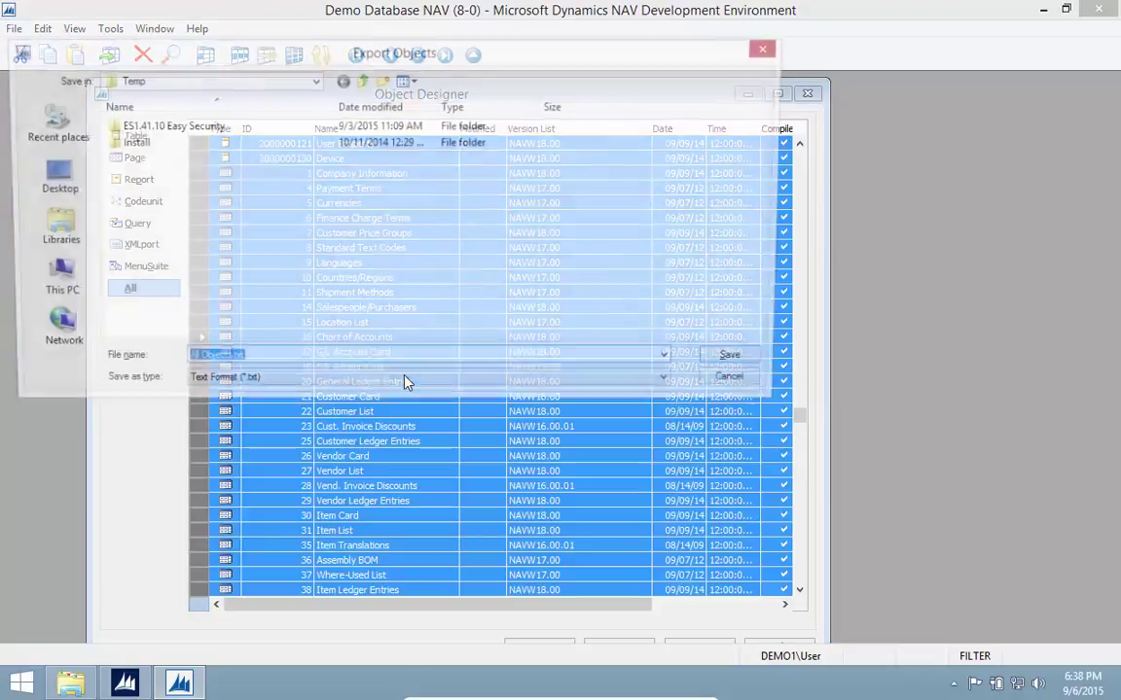
key("Return")
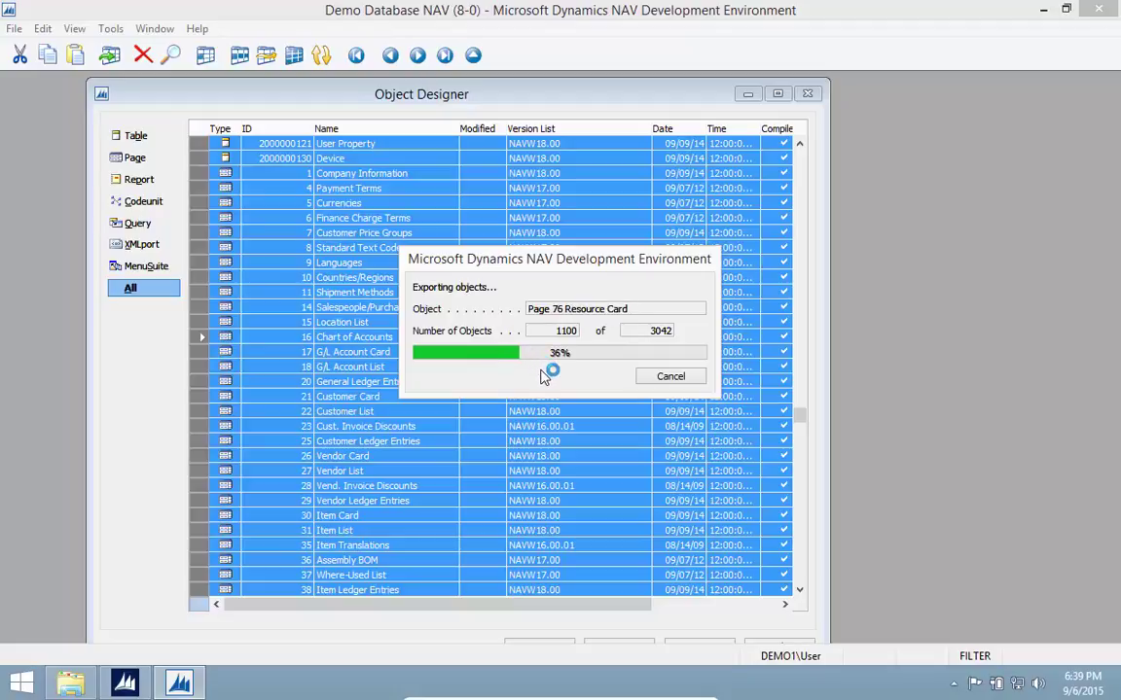
In the NAV client, go to Departments > Administration > IT Administration > General > Companies
left_click(123, 684)
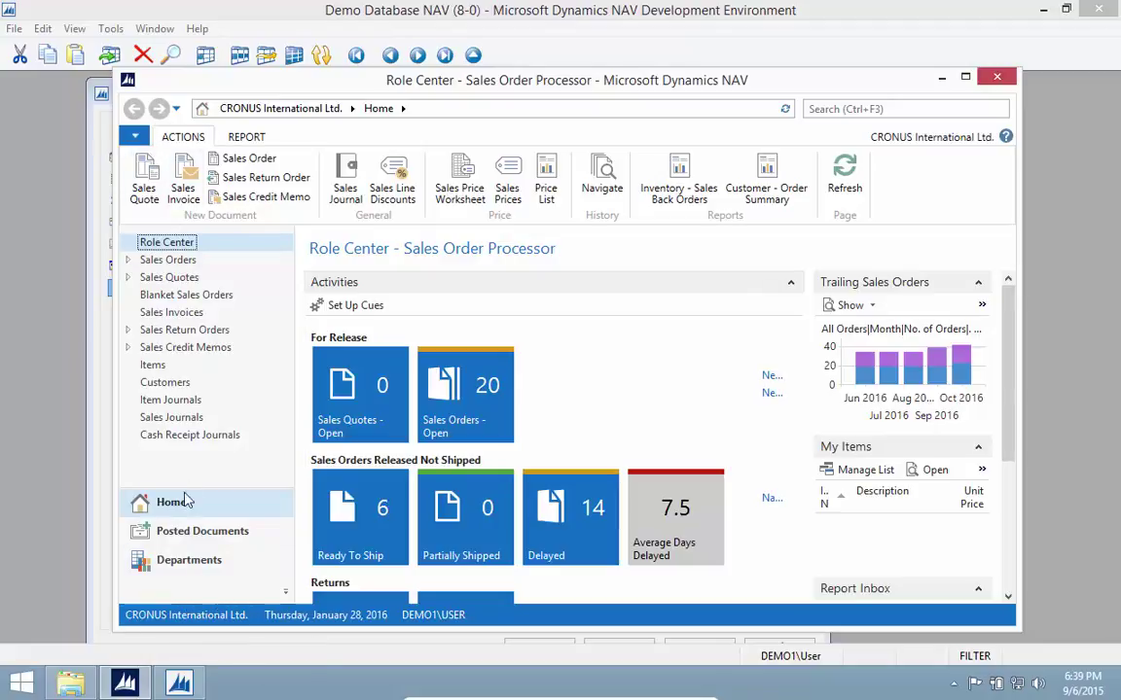
left_click(146, 565)
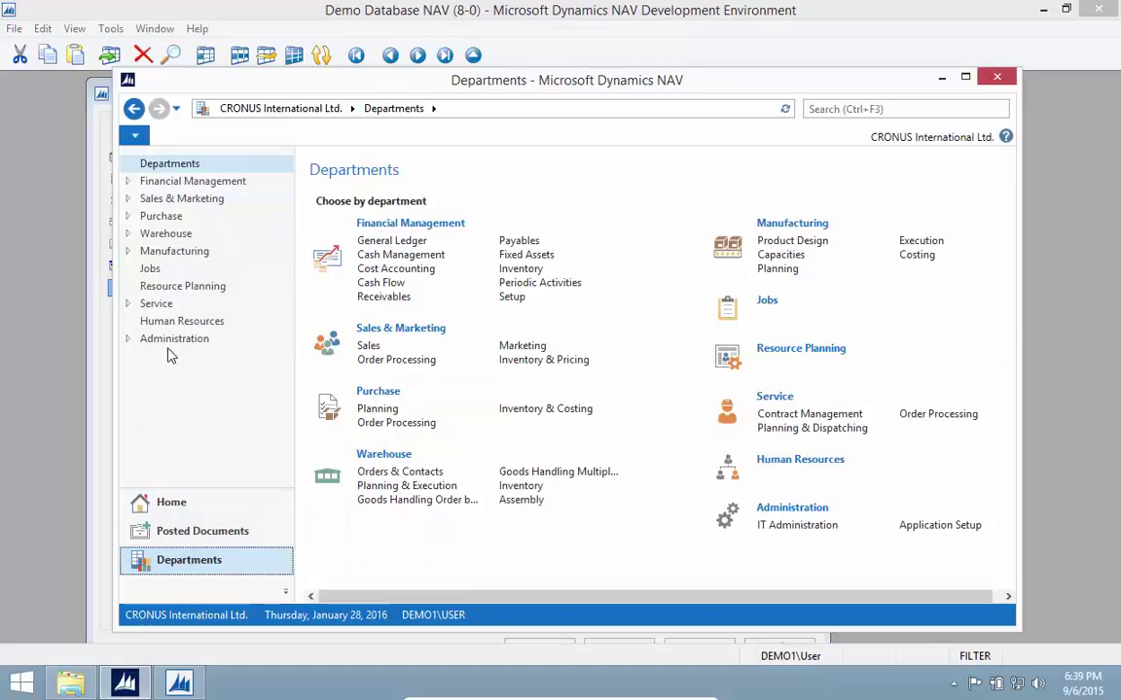
left_click(166, 341)
left_click(167, 358)
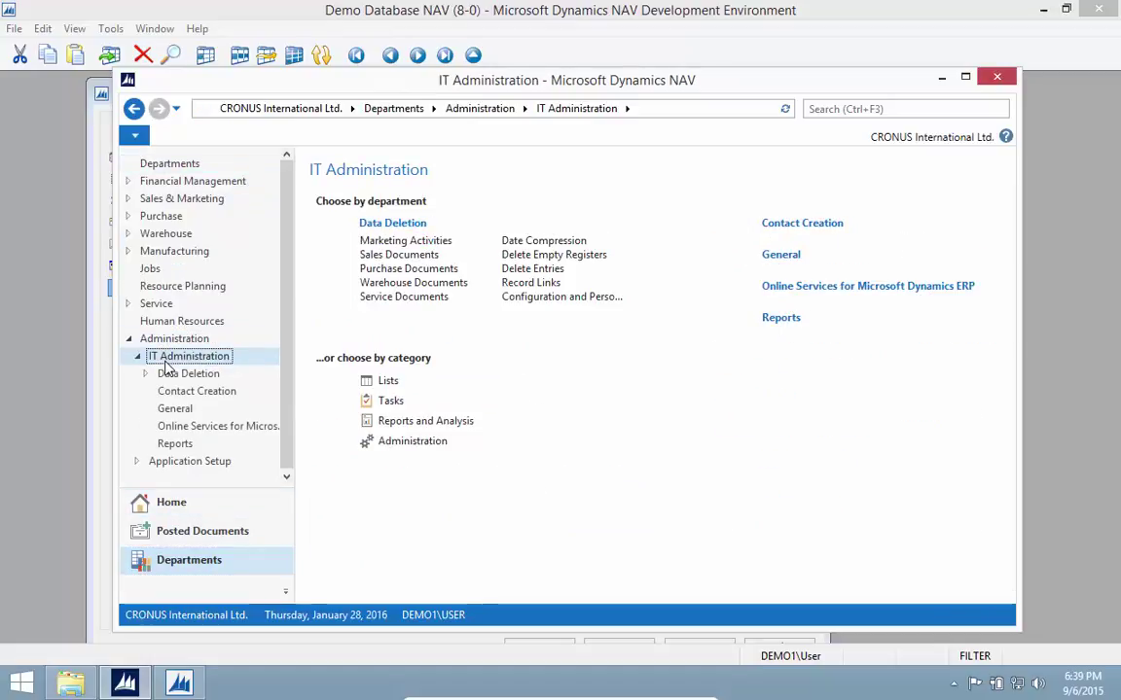
left_click(176, 409)
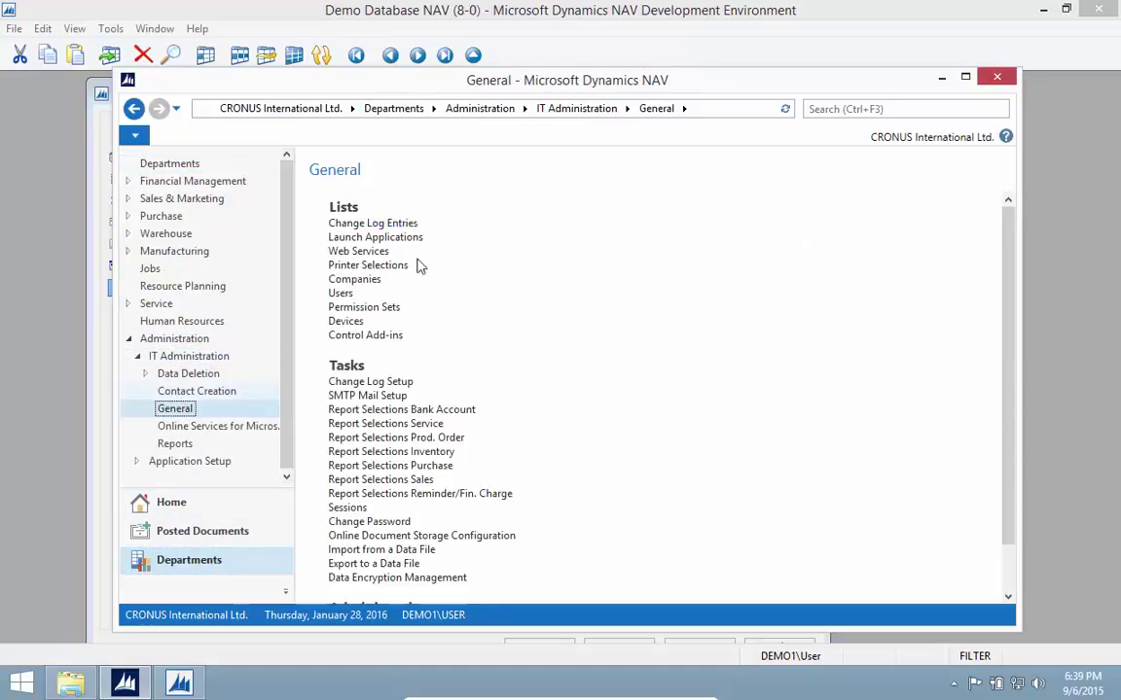
left_click(346, 284)
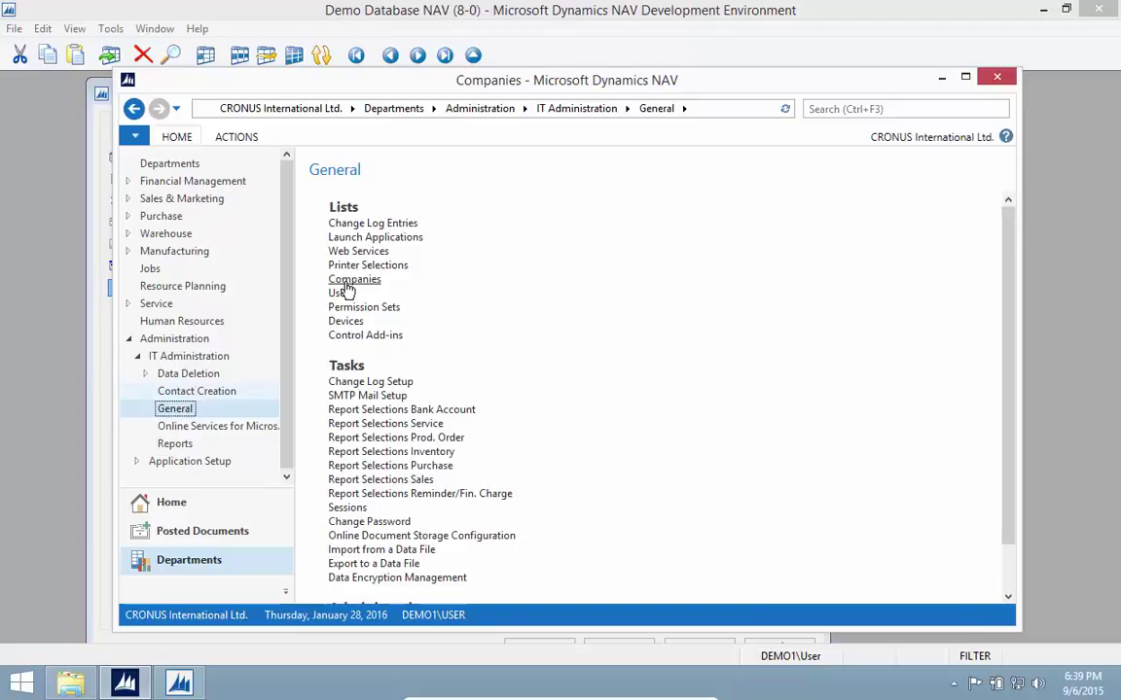
Start a new company, then cancel and close it without creating anything
left_click(145, 191)
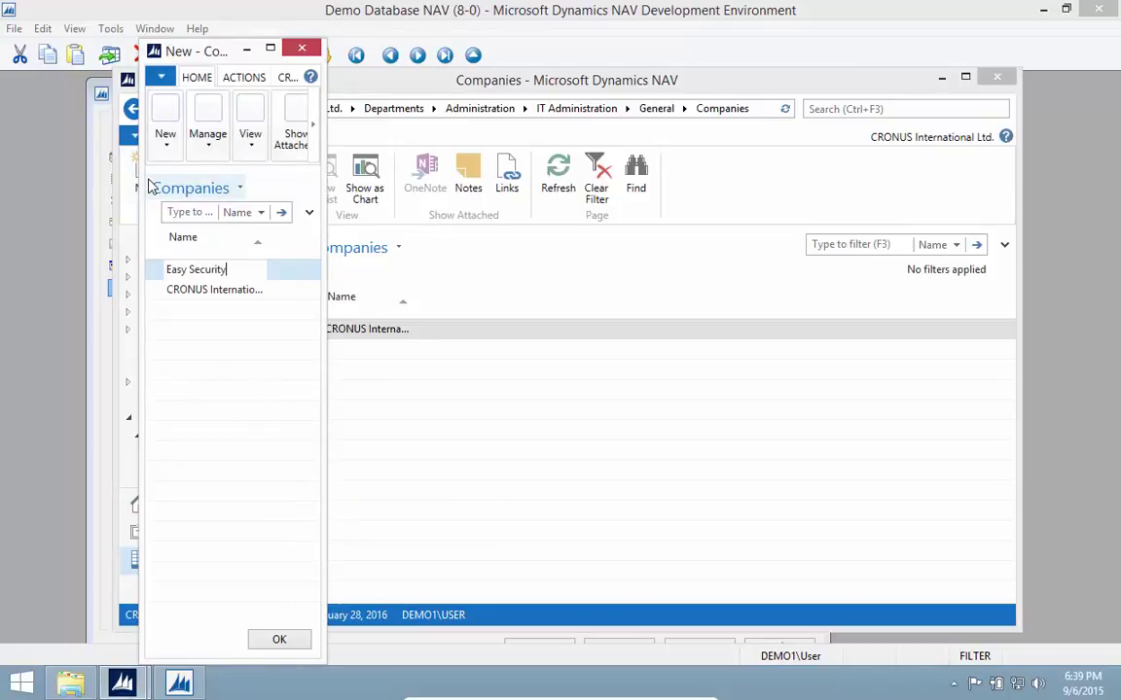
key("Escape")
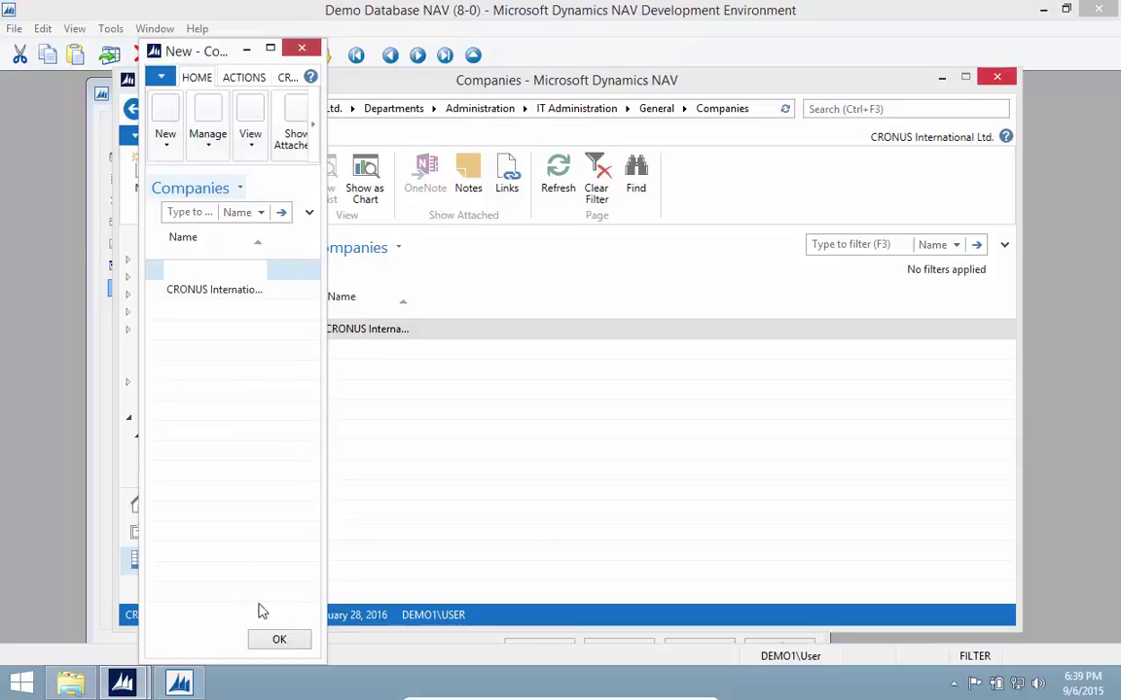
left_click(291, 640)
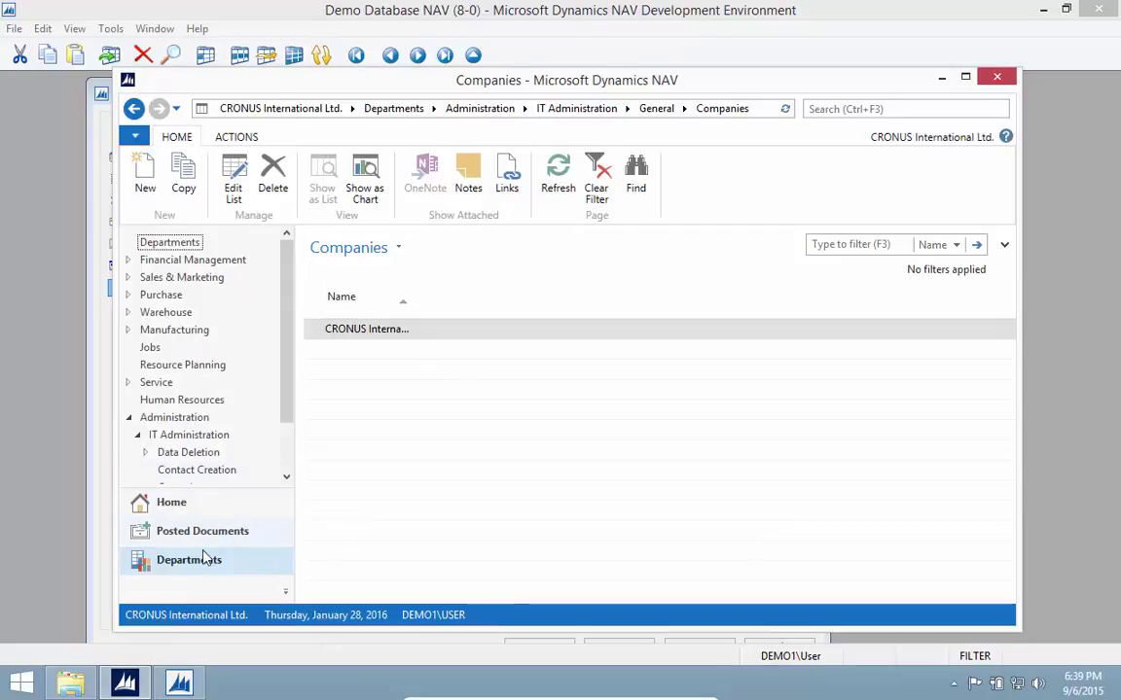
Switch company to Easy Security, then open Departments > Easy Security > Field Level and Data Security
key("ctrl+o")
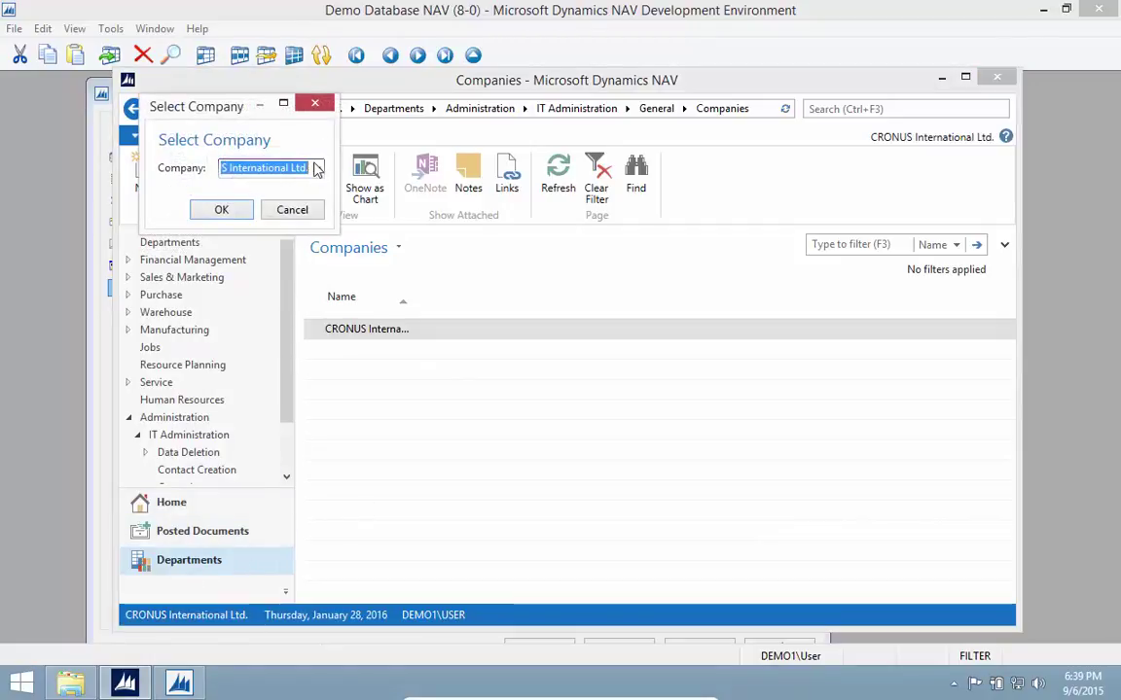
left_click(316, 168)
left_click(271, 210)
left_click(231, 210)
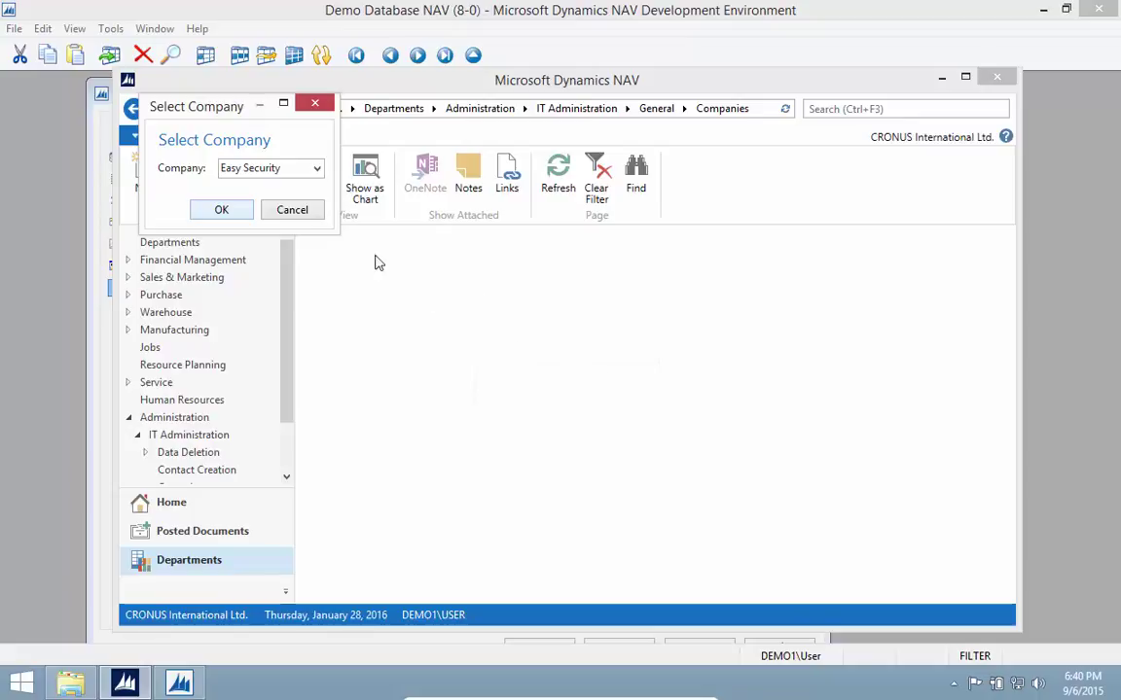
left_click(222, 210)
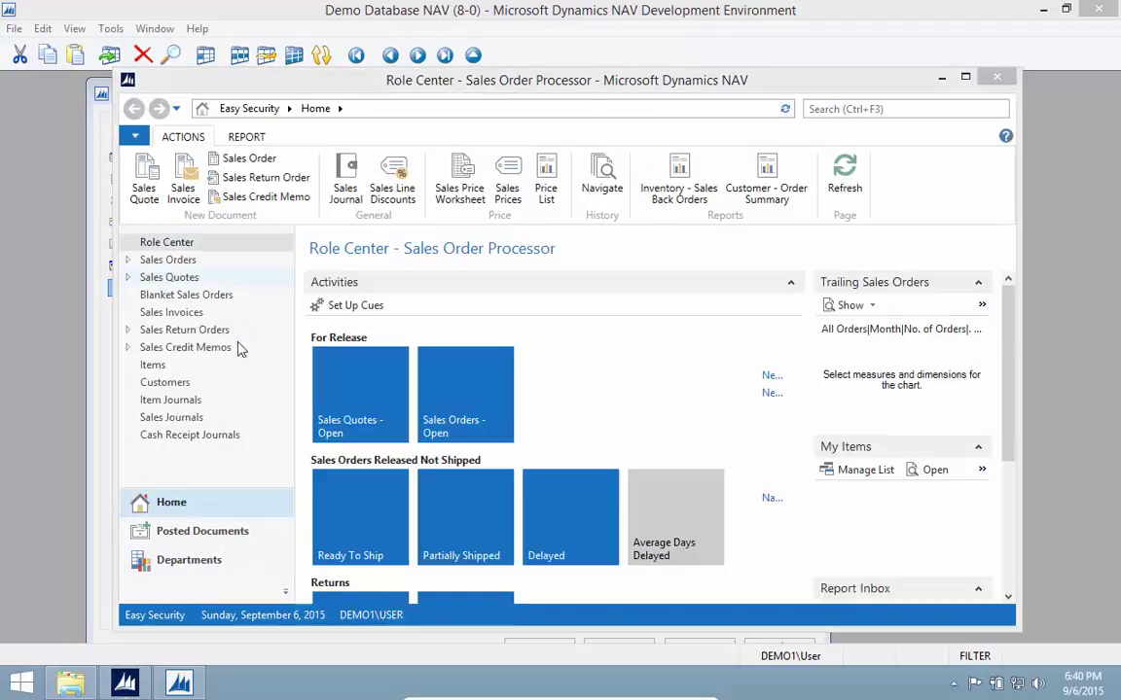
left_click(158, 562)
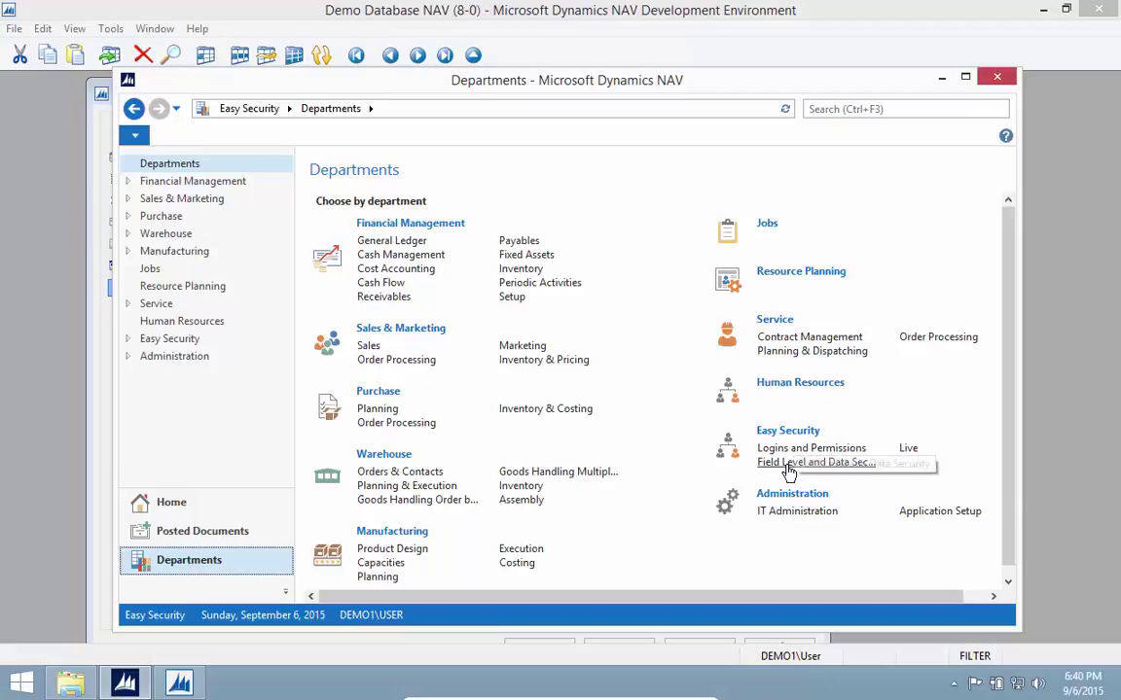
left_click(788, 467)
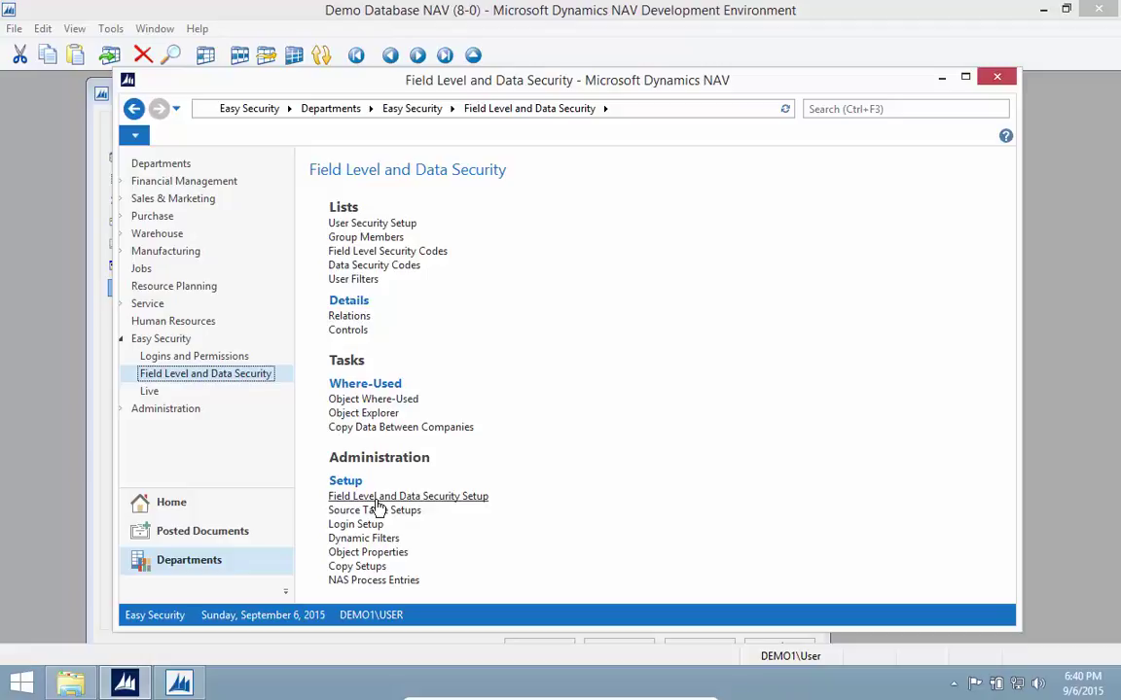
Tick Install Allowed and set Source Code File Name to C:\Temp\All Objects.txt
left_click(465, 499)
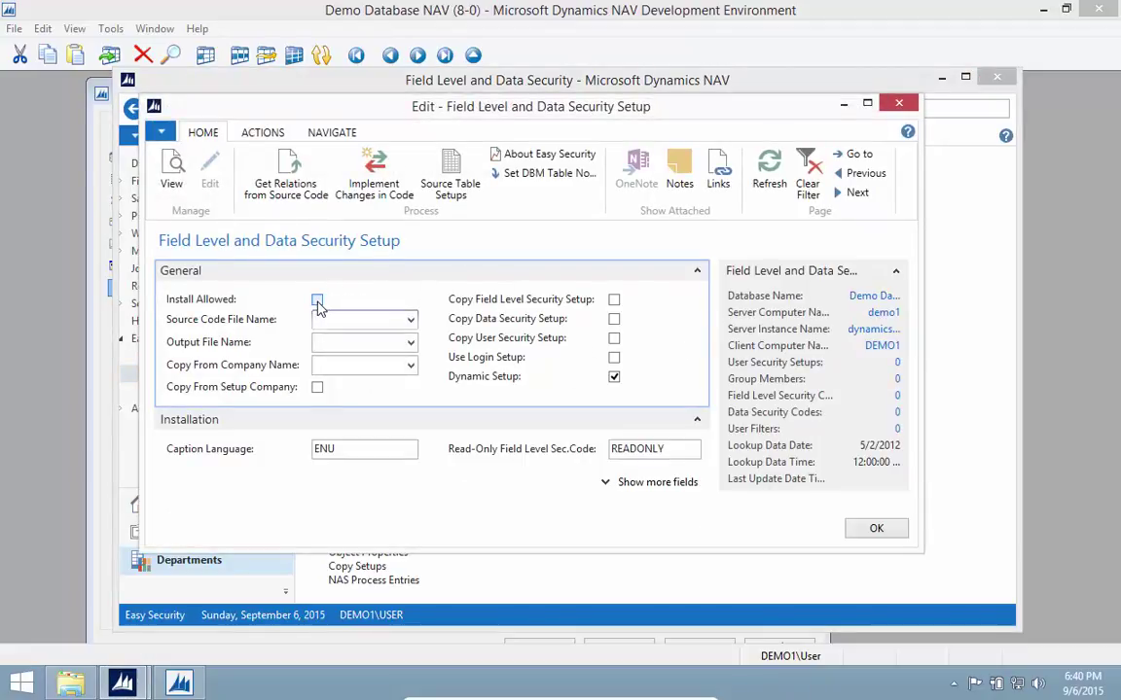
left_click(318, 301)
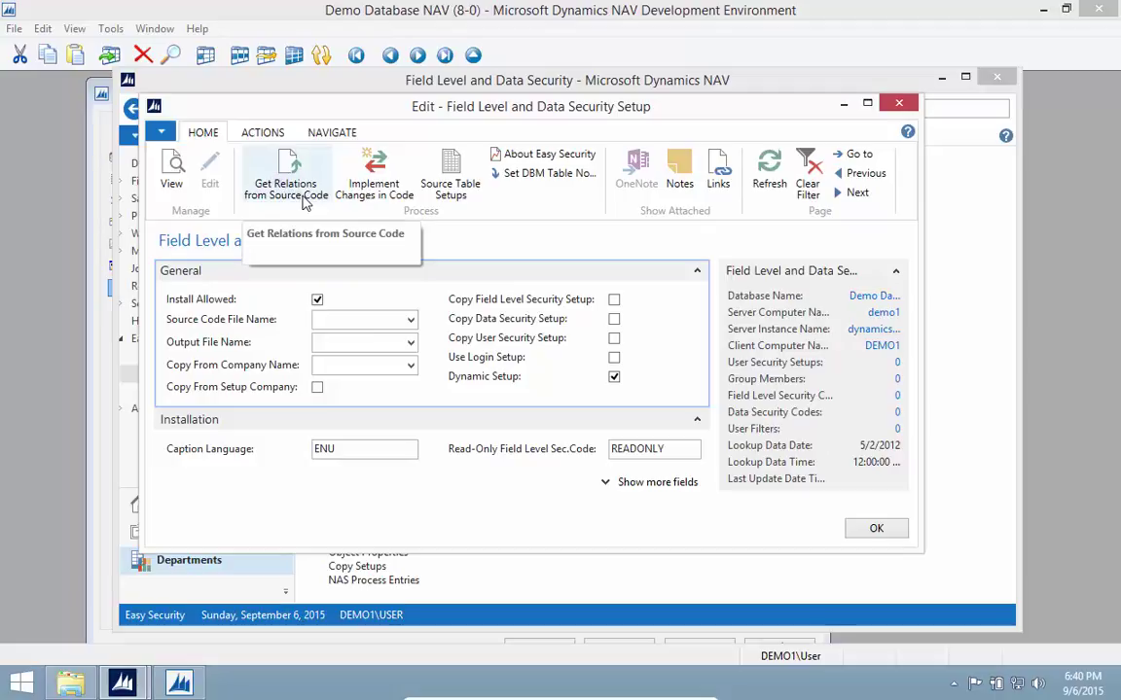
left_click(411, 321)
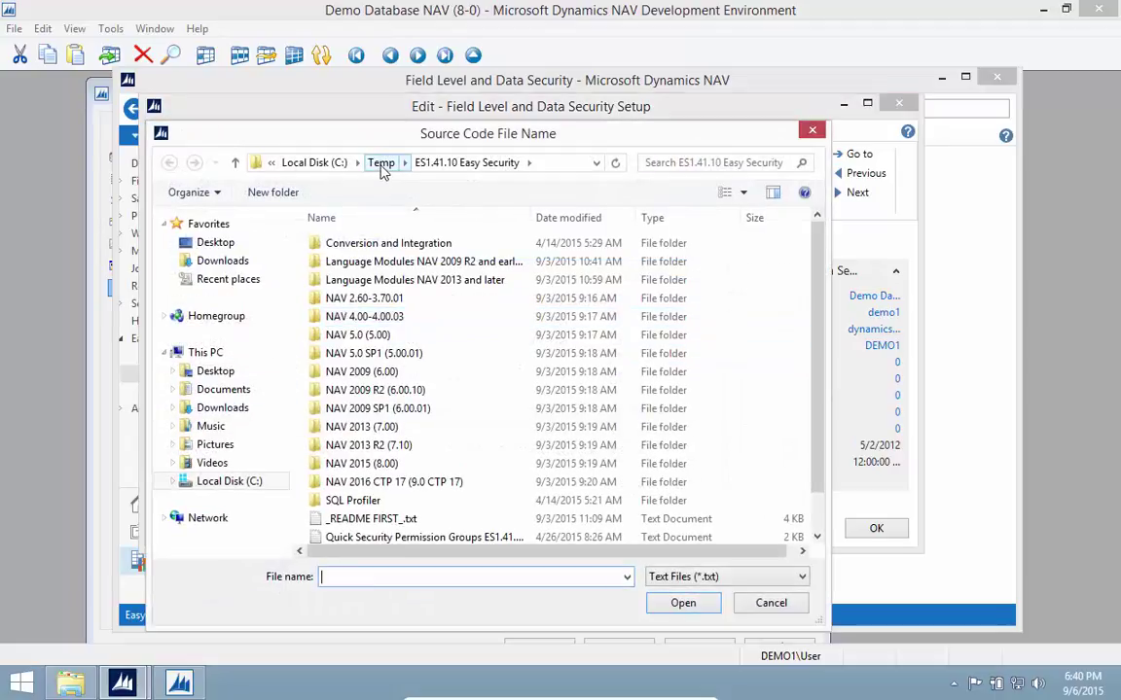
left_click(380, 162)
left_click(342, 282)
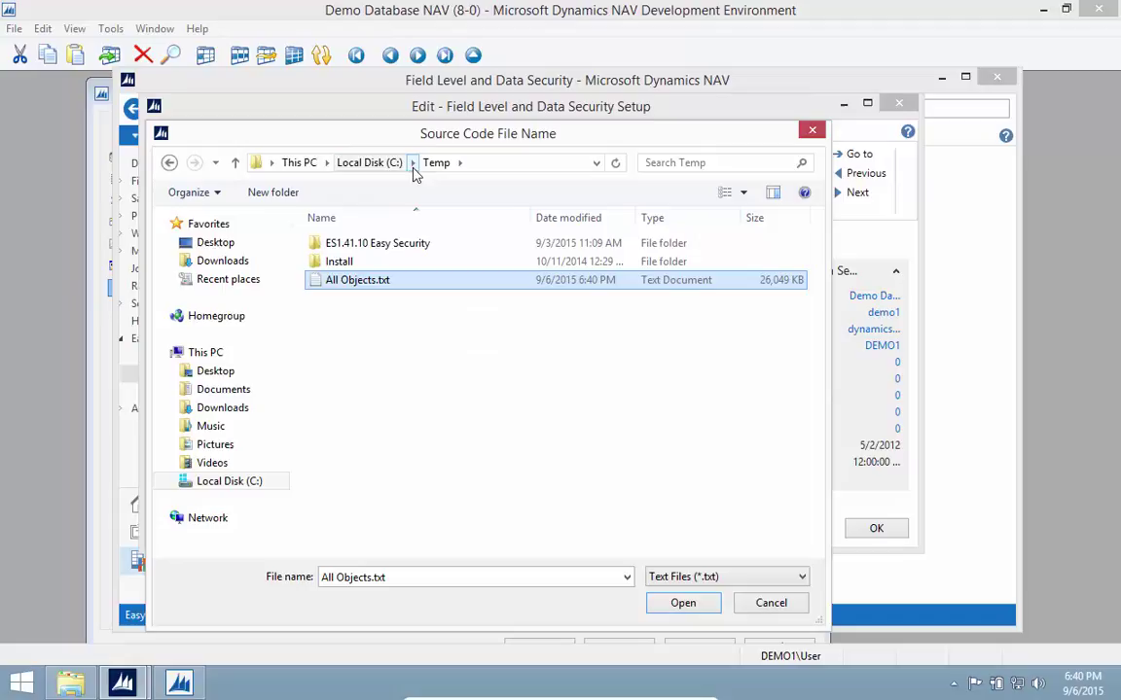
left_click(683, 603)
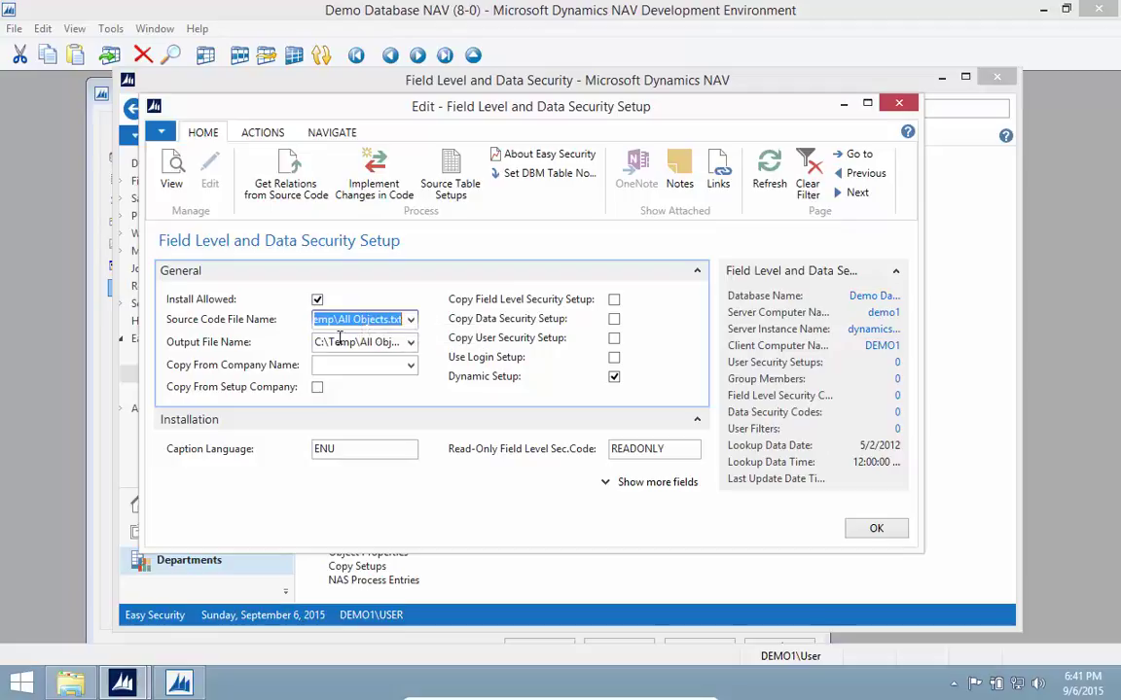
Get relations from the source code, inserting 1924 relations from 635232 processed lines
left_click(307, 192)
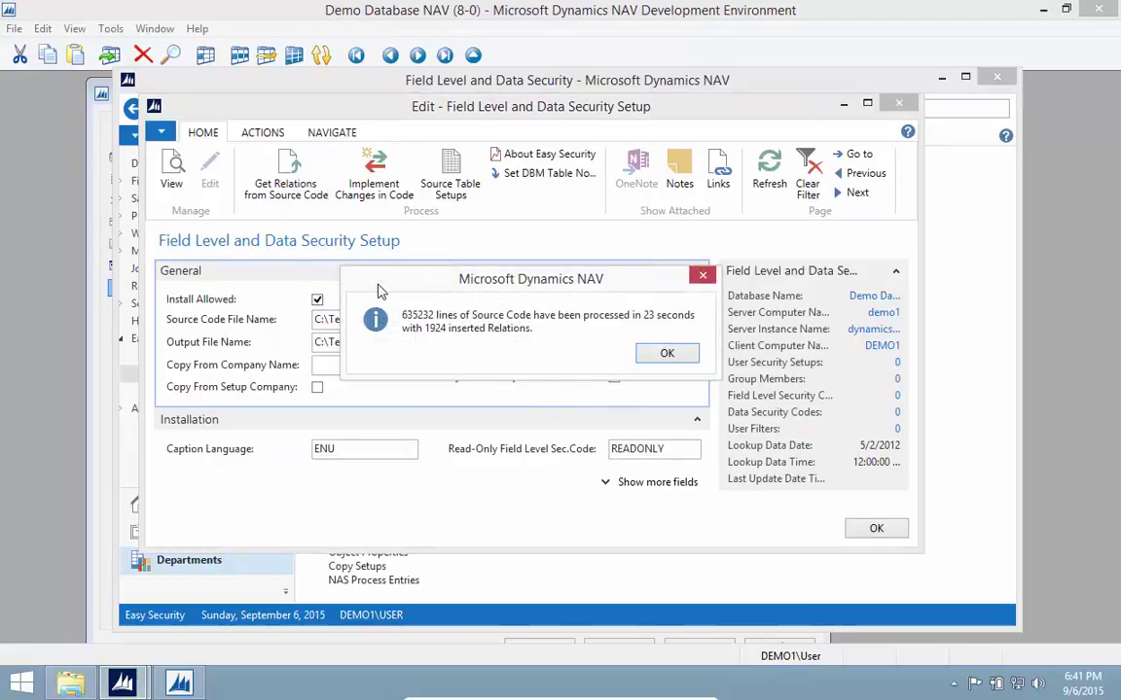
left_click(671, 352)
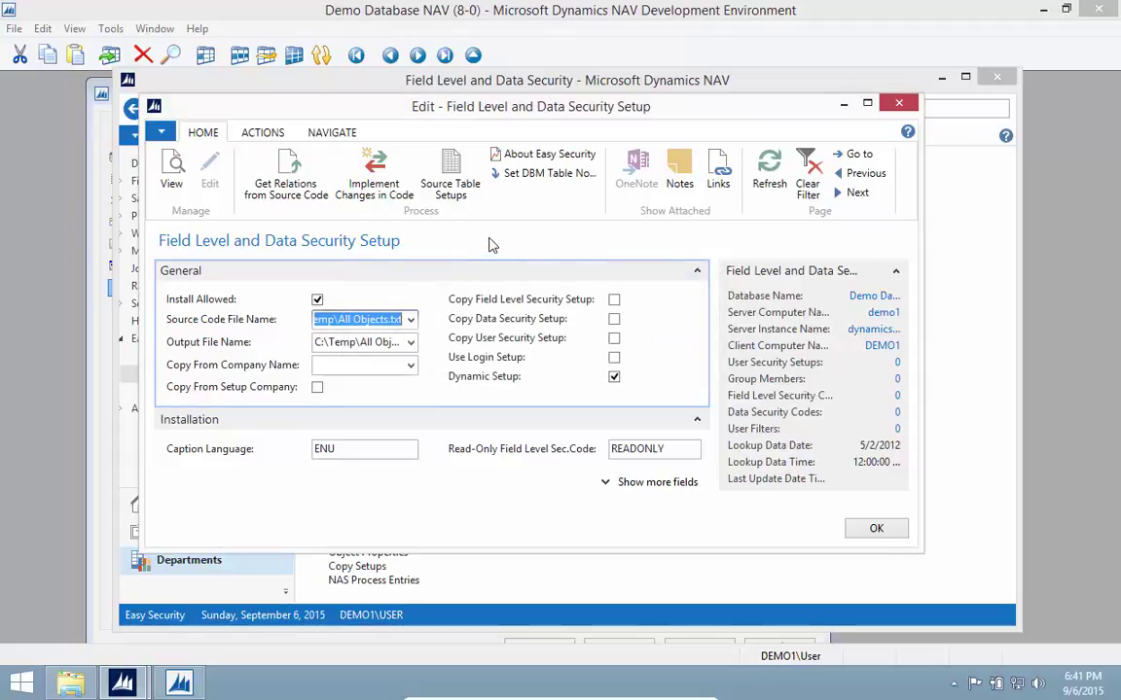
Add source tables 15 G/L Account, 17 G/L Entry, 18 Customer and 21 Cust. Ledger Entry
left_click(450, 180)
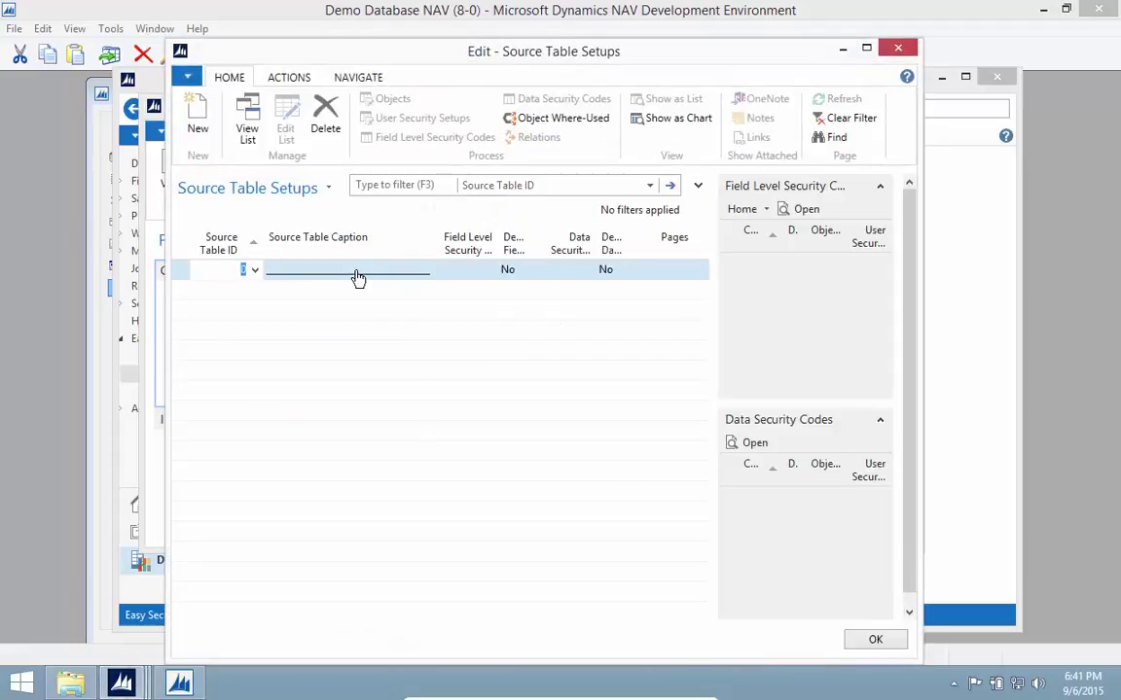
type("15")
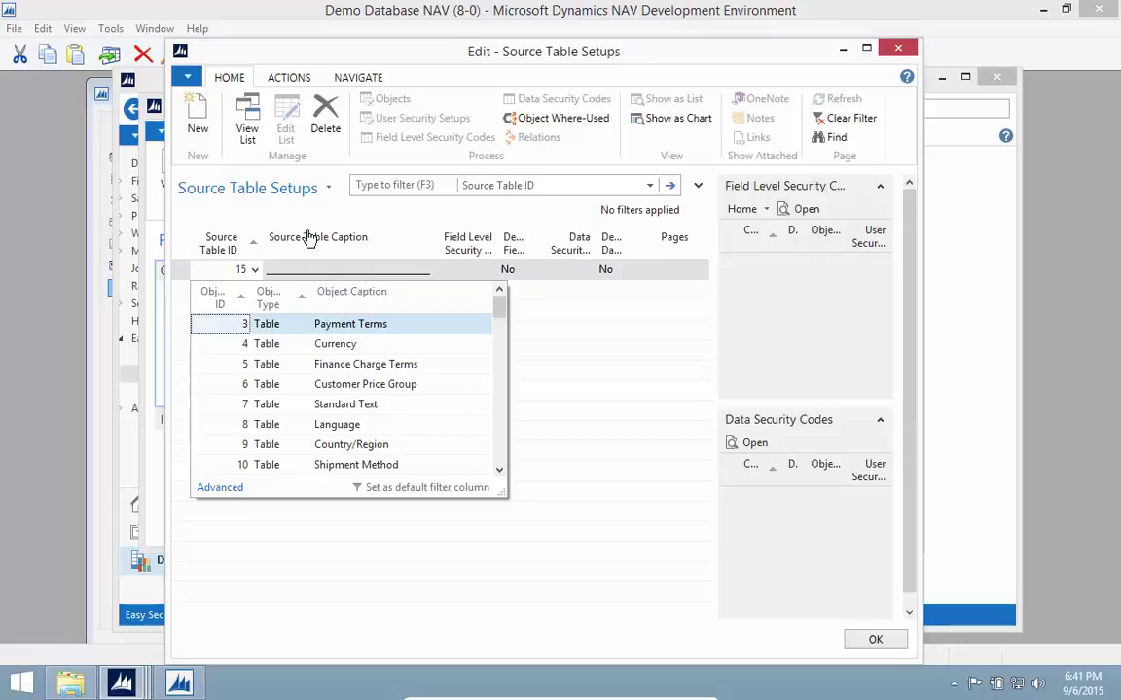
left_click(315, 277)
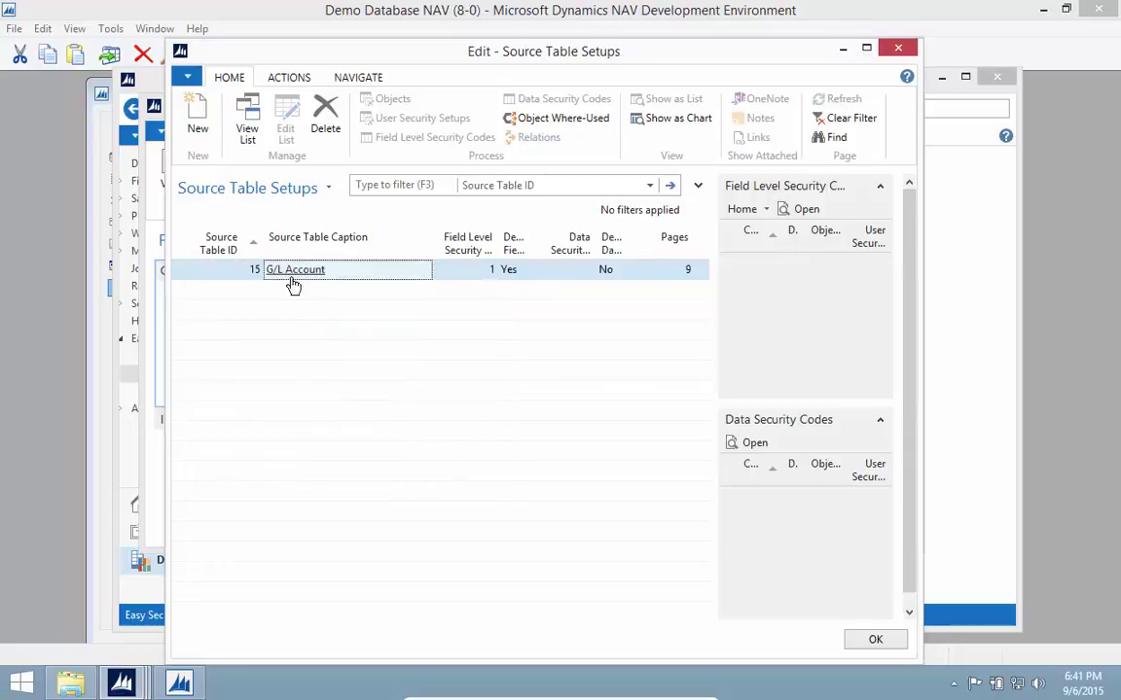
left_click(240, 291)
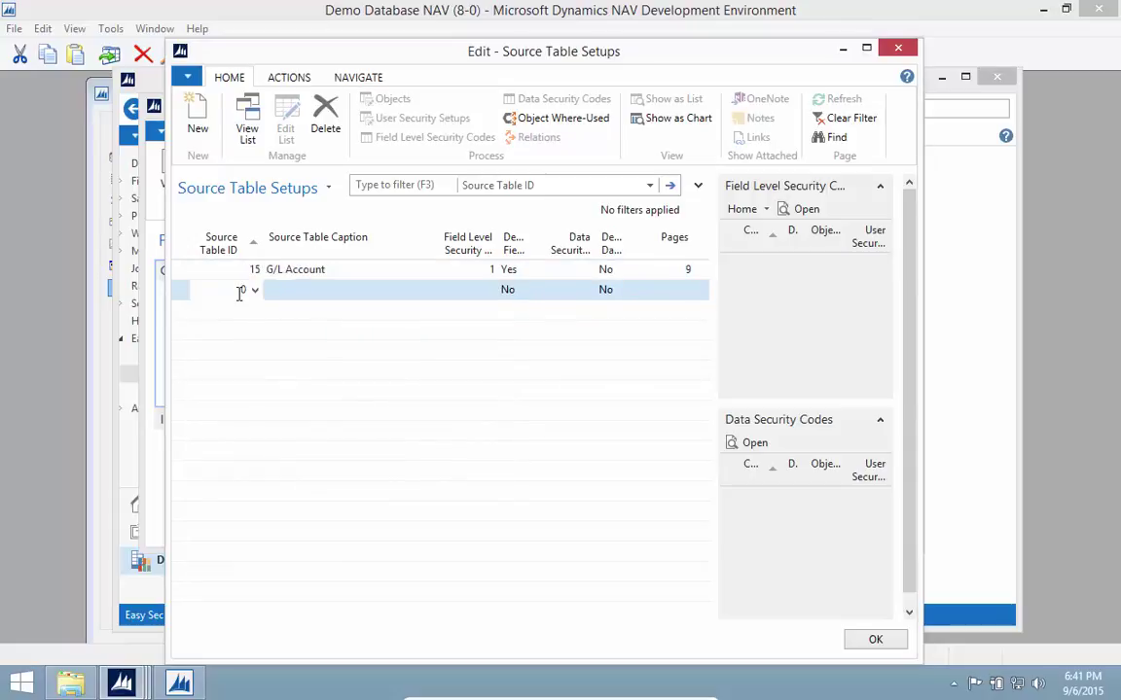
type("17")
key("Return")
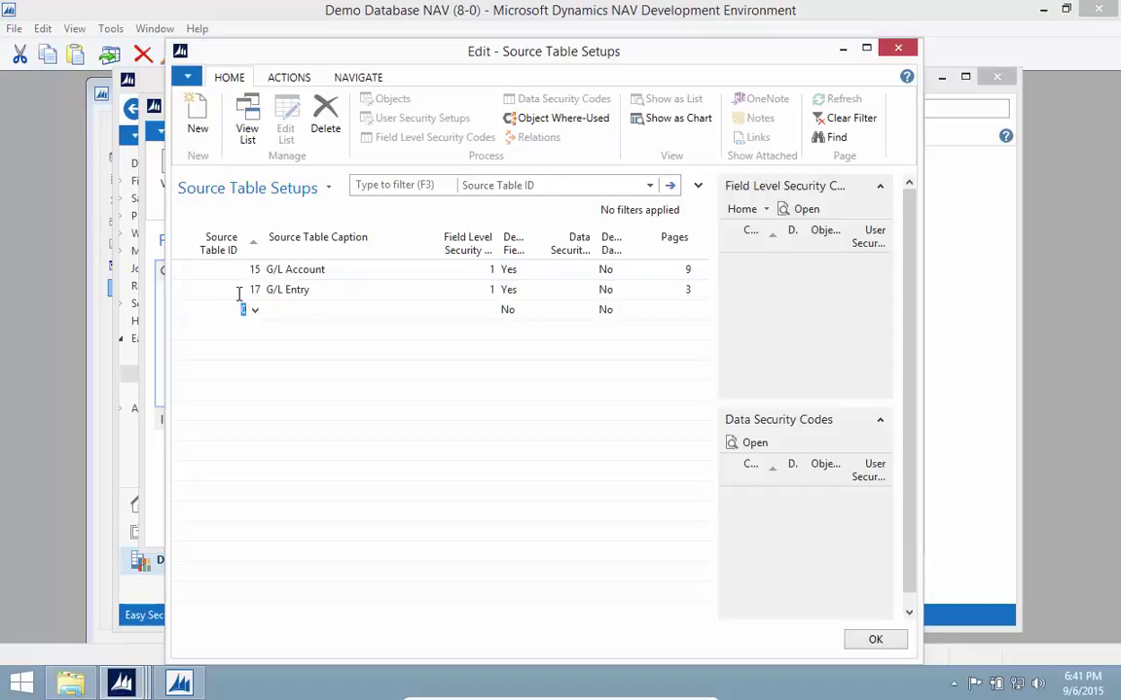
type("18")
key("Return")
key("Return")
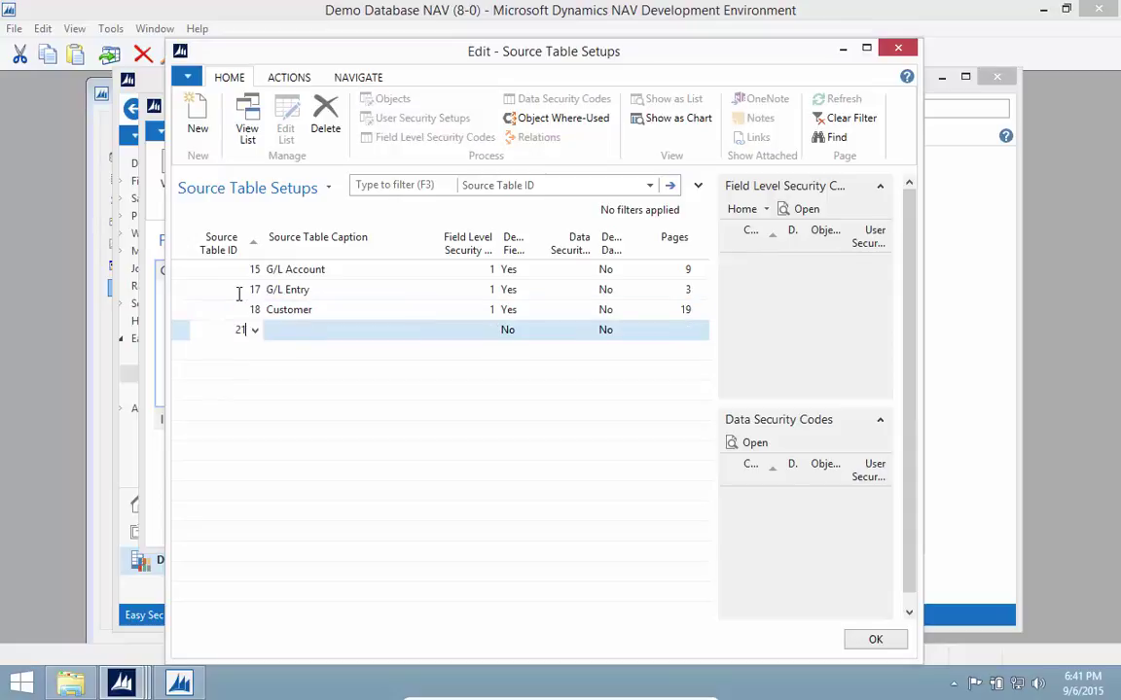
key("Return")
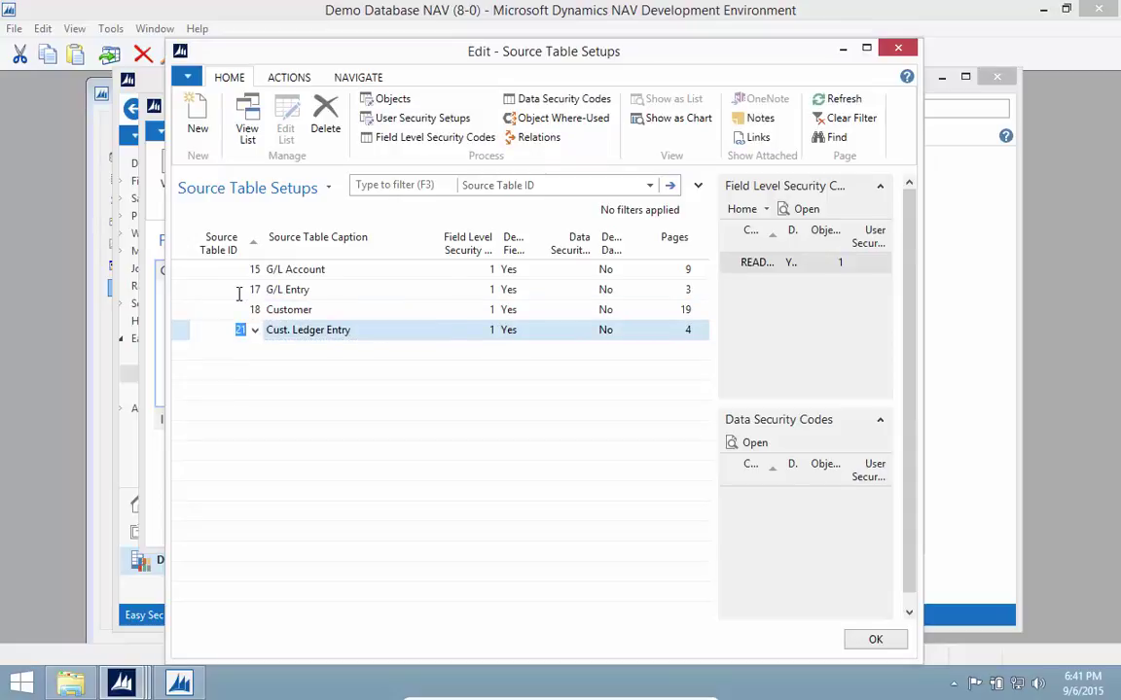
Add source tables 27 Item, 36 Sales Header and 37 Sales Line
key("Return")
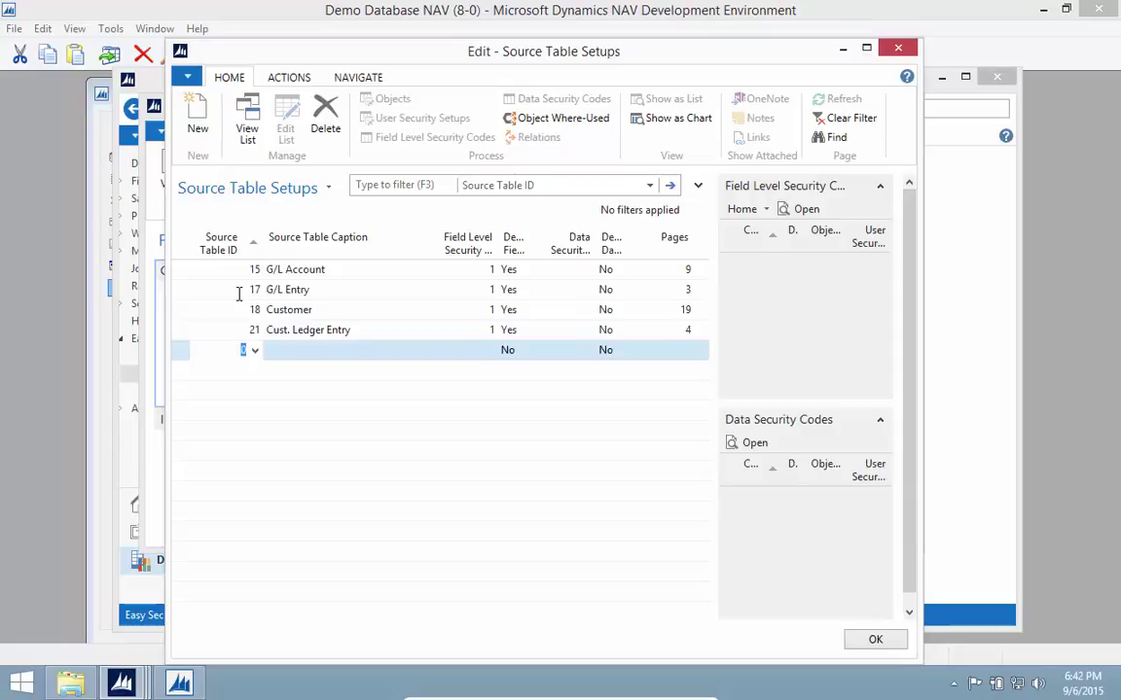
type("27")
key("Return")
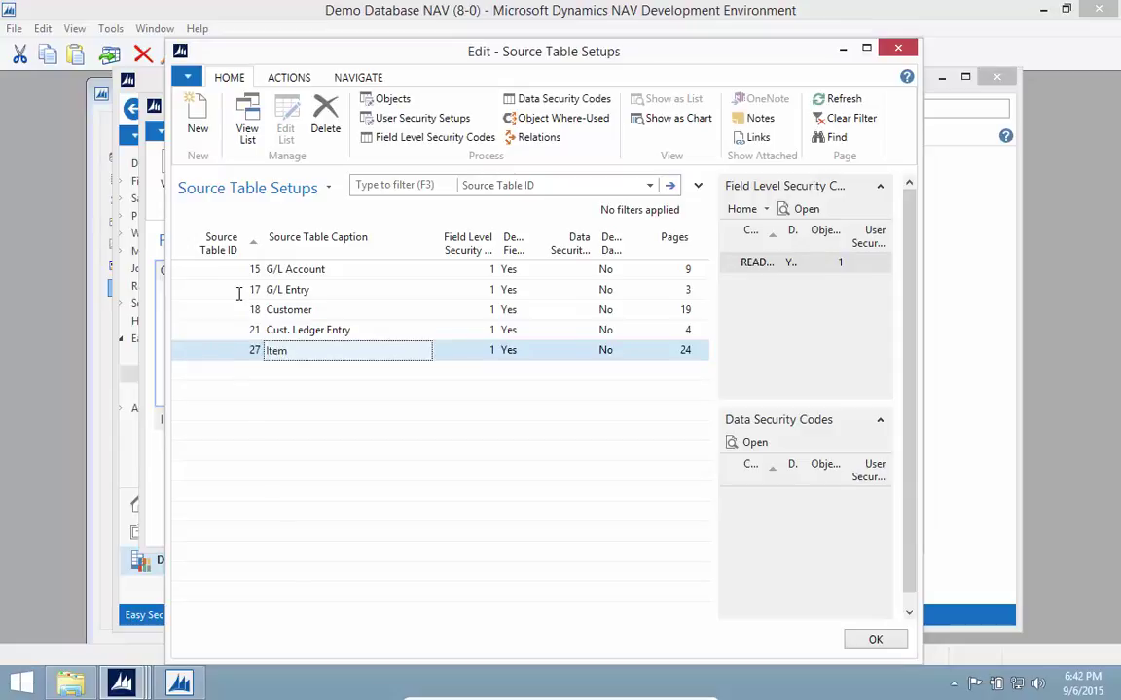
key("Return")
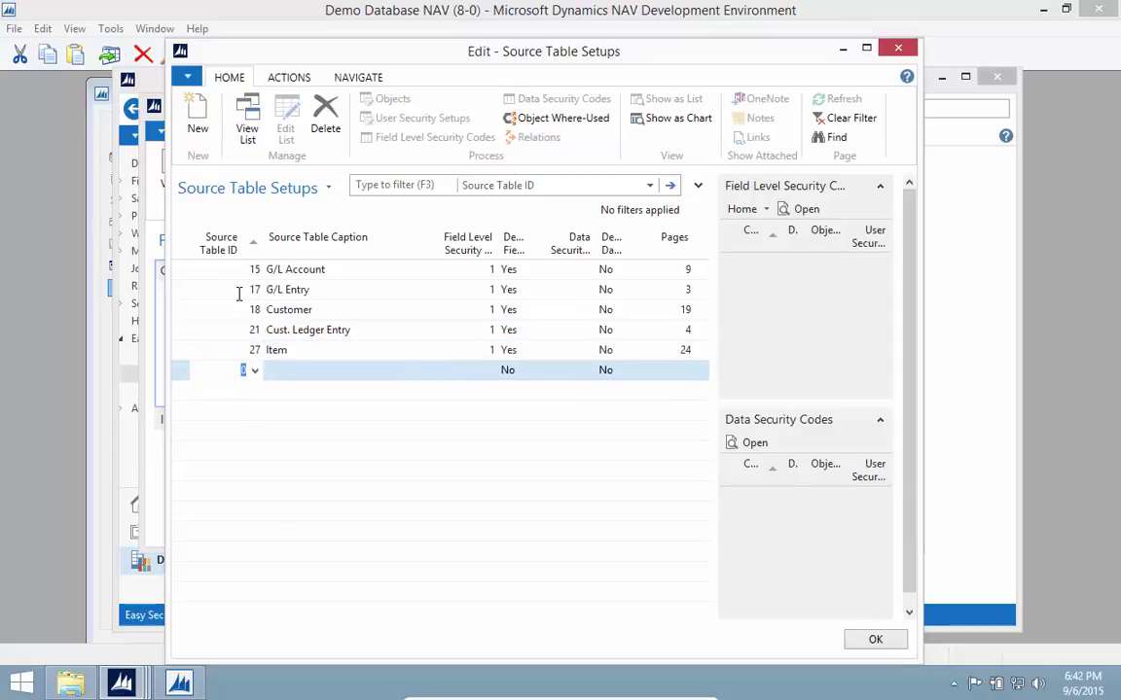
type("36")
key("Return")
key("Return")
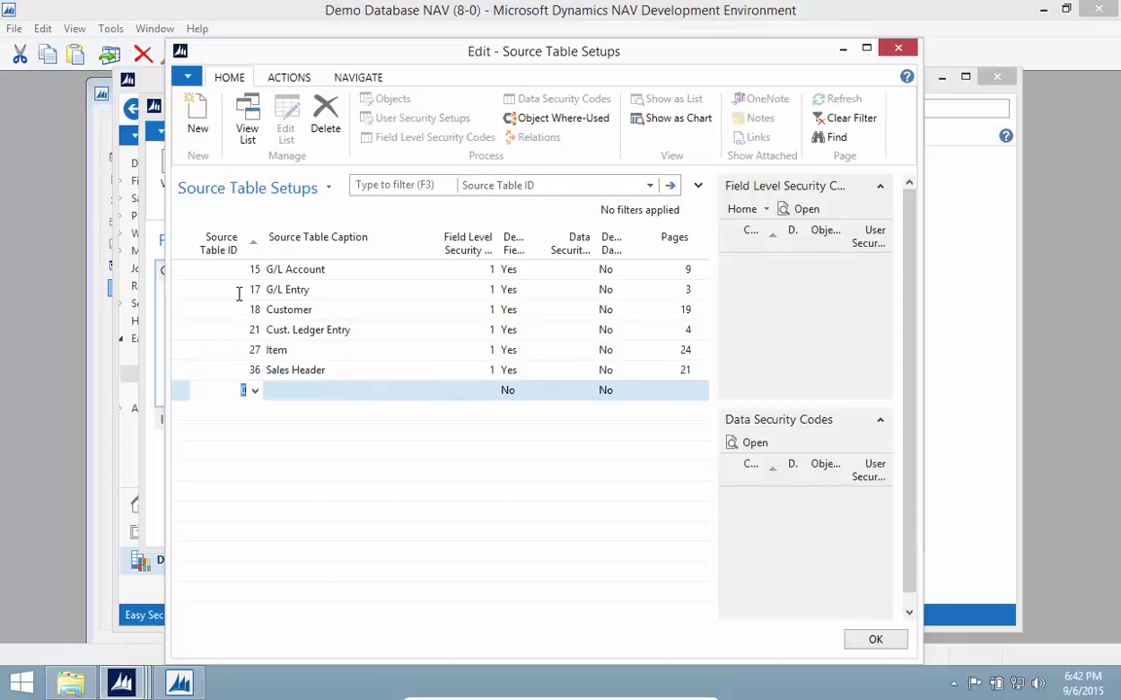
key("Return")
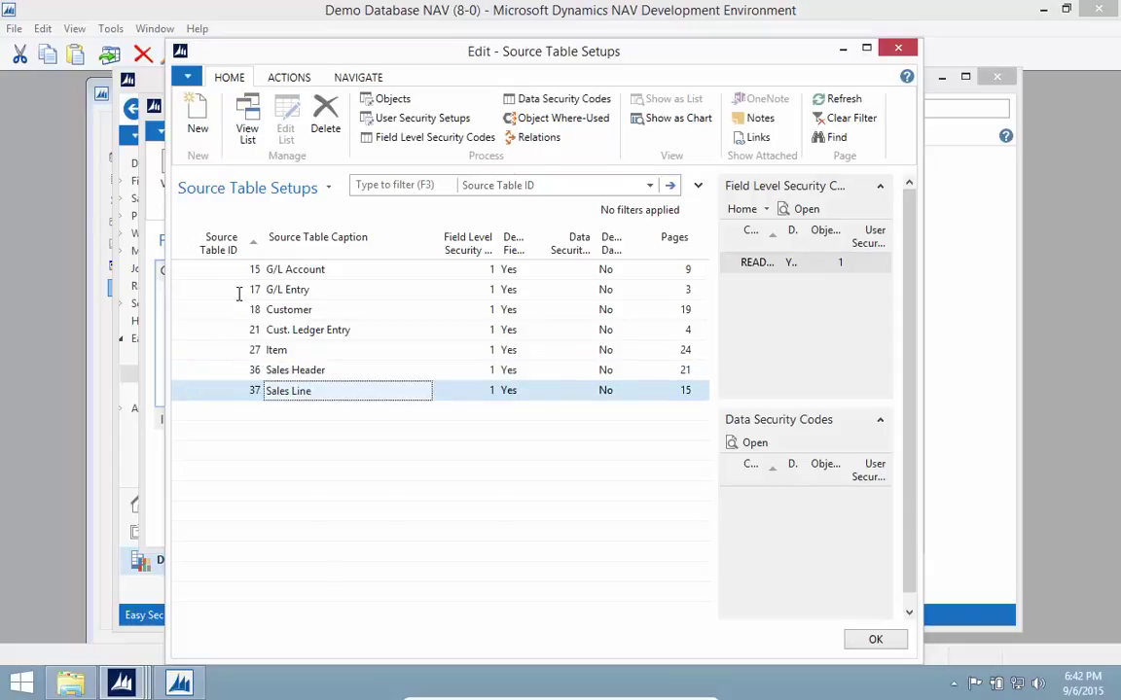
key("Up")
key("Up")
key("Tab")
key("Tab")
key("Tab")
key("Tab")
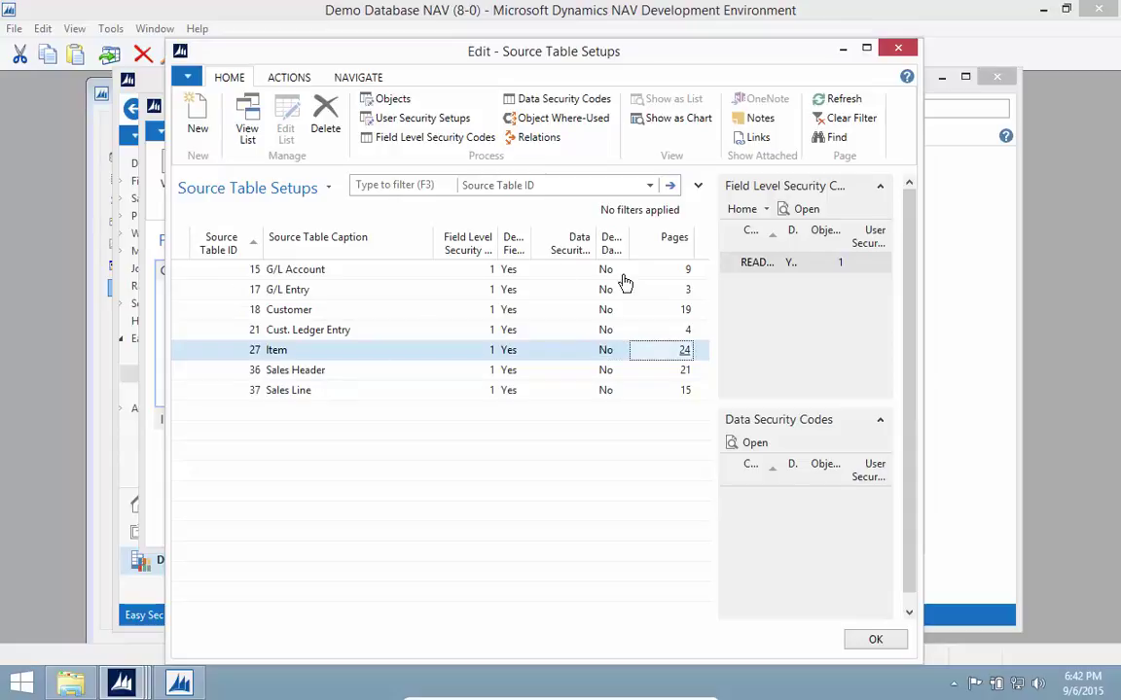
Review the 24 pages related to Item, then close the relations list and Source Table Setups
left_click(686, 352)
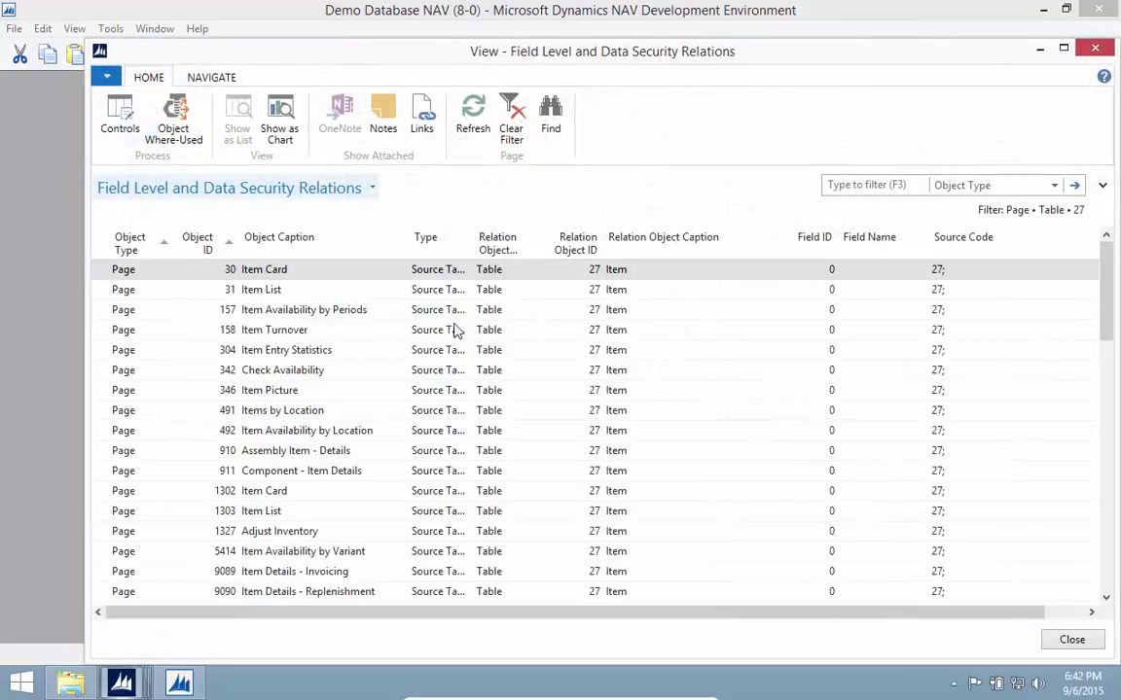
scroll(270, 409, "down", 3)
scroll(289, 511, "up", 3)
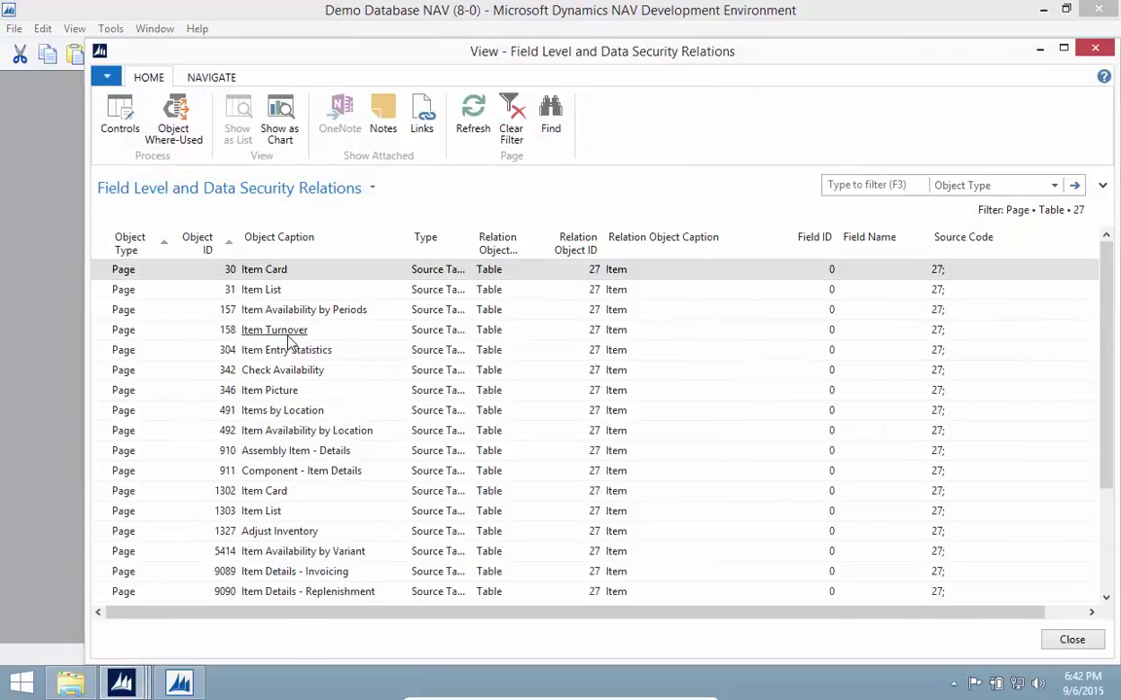
key("Escape")
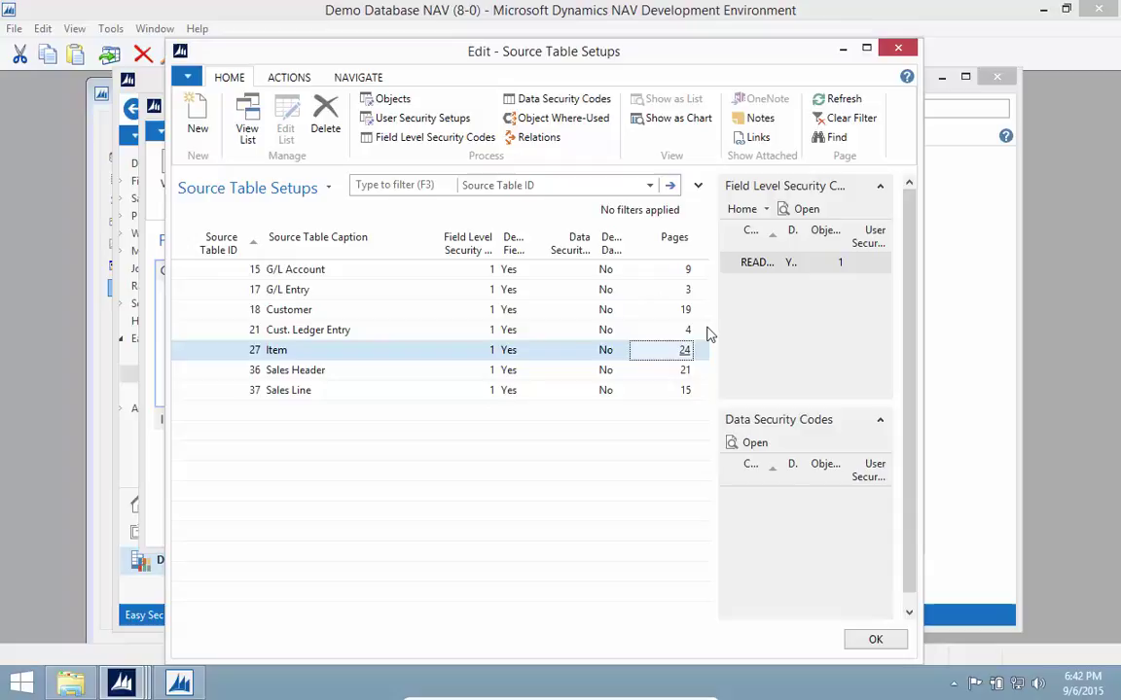
key("Escape")
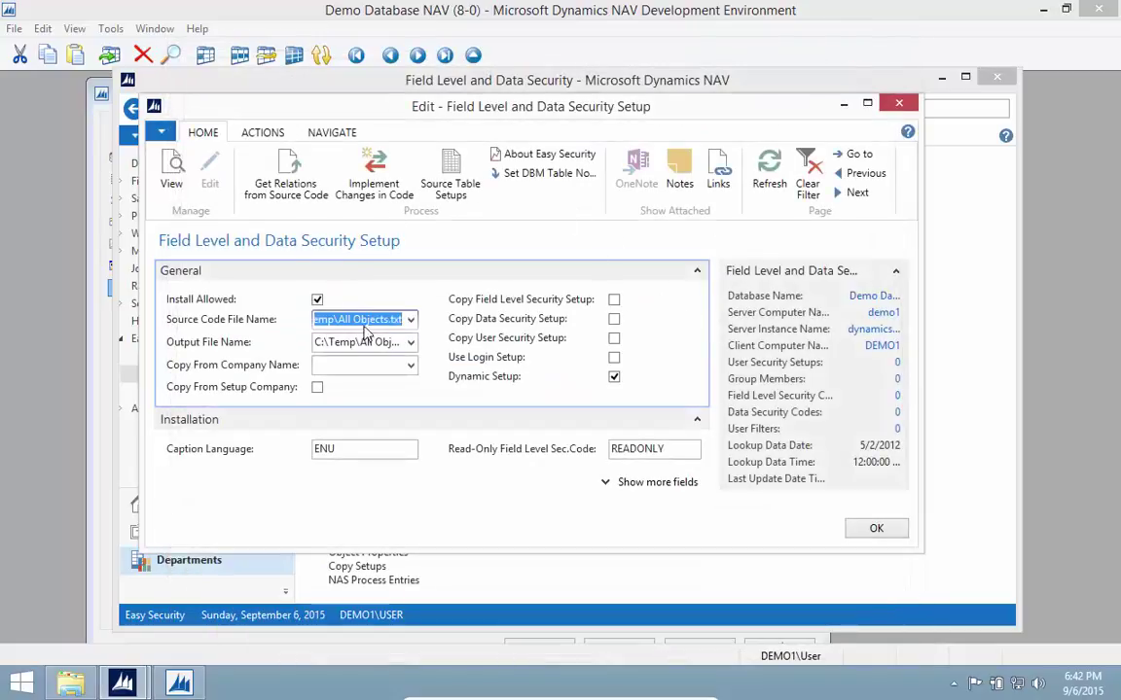
left_click_drag(376, 324, 388, 340)
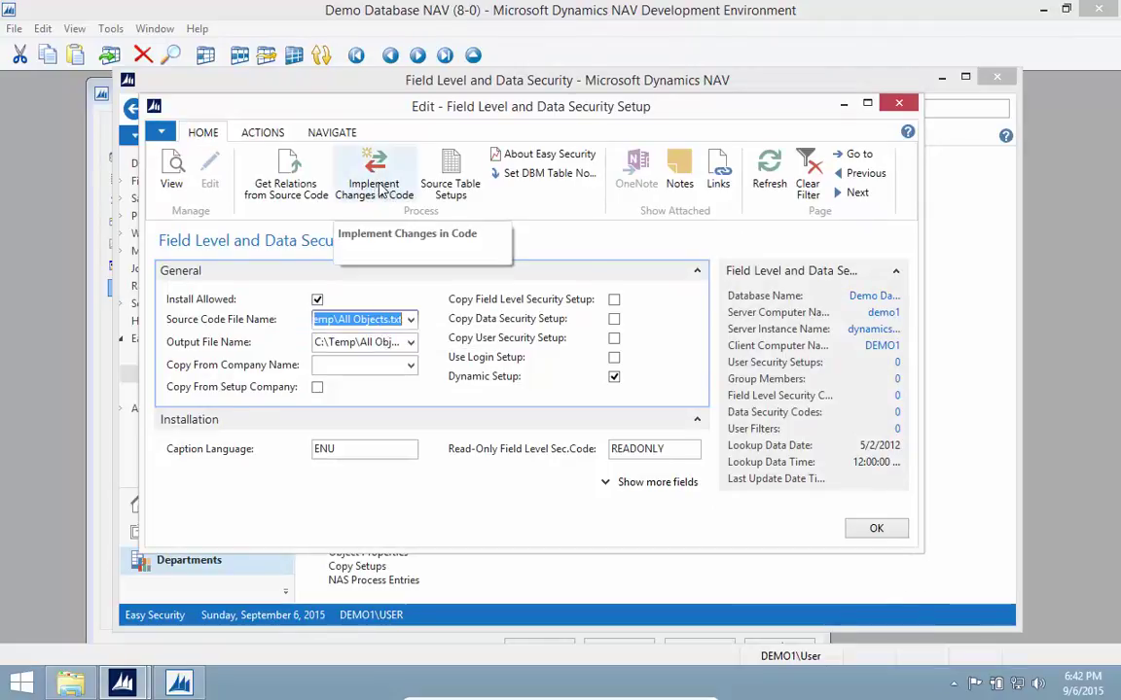
Set DBM Table No. for Needed for Implement Changes (All), changing 102 of 102 objects
left_click(538, 179)
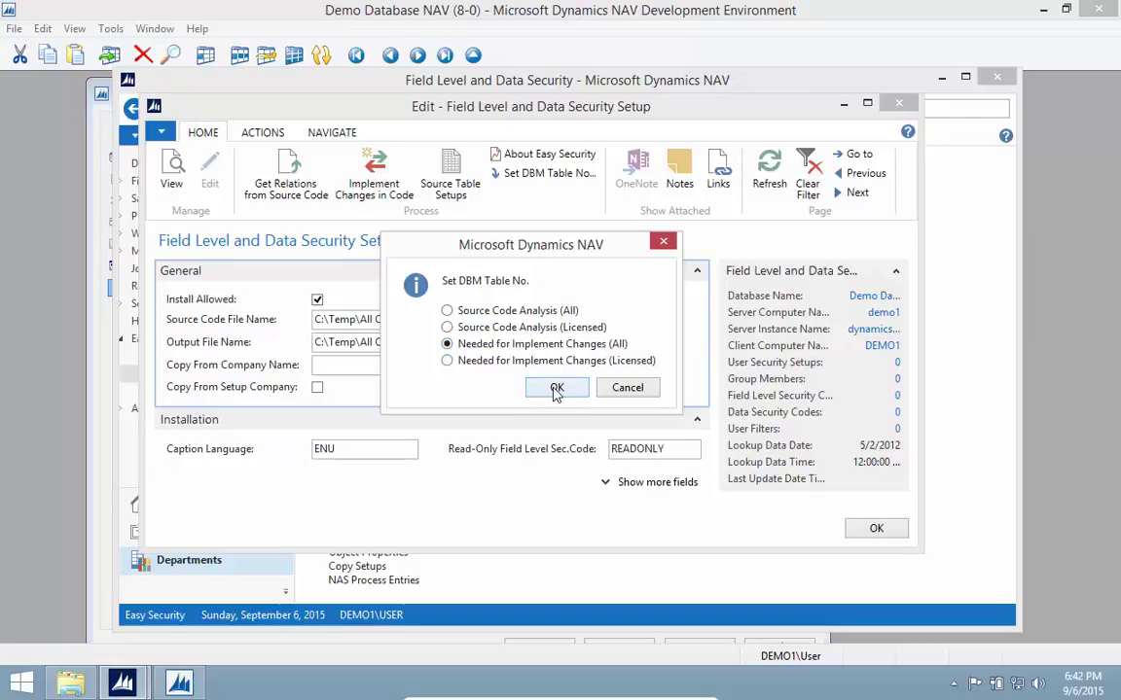
left_click(556, 389)
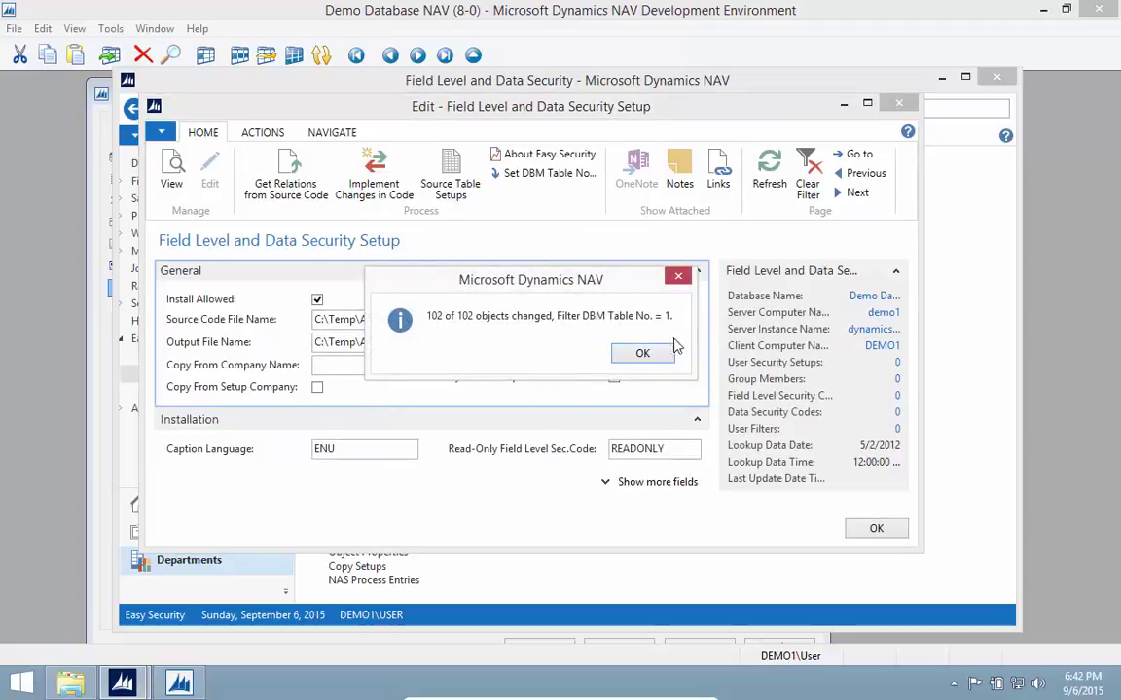
left_click(642, 354)
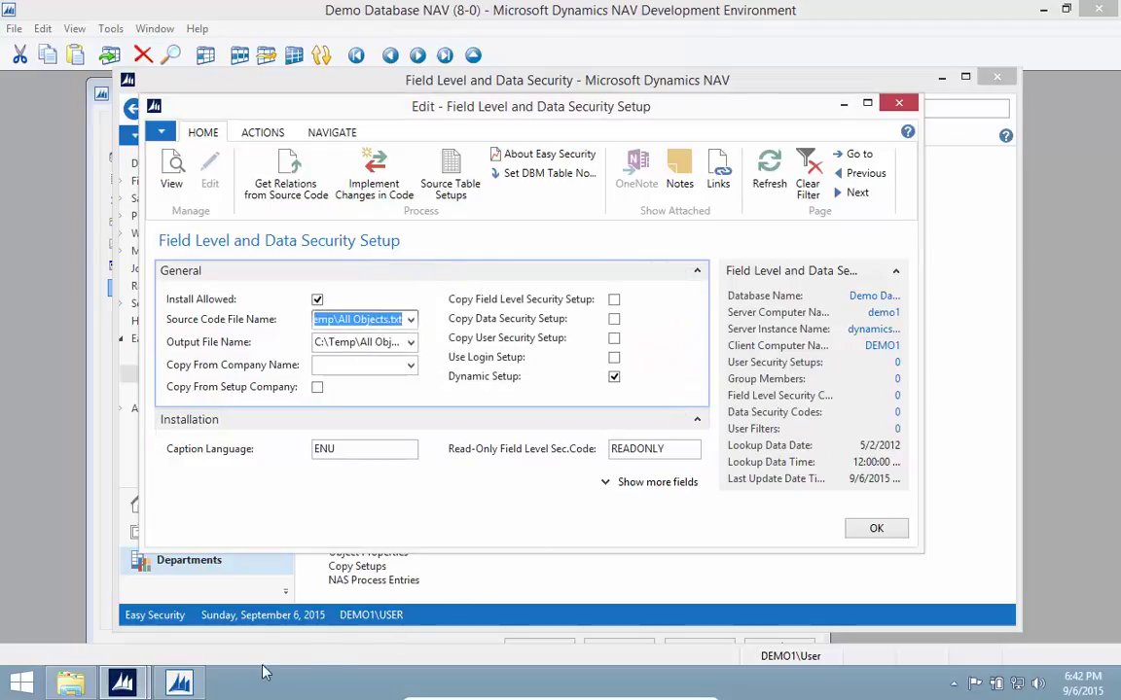
Replace the Type filter in Object Designer with a DBM Table No. filter of 1
left_click(179, 684)
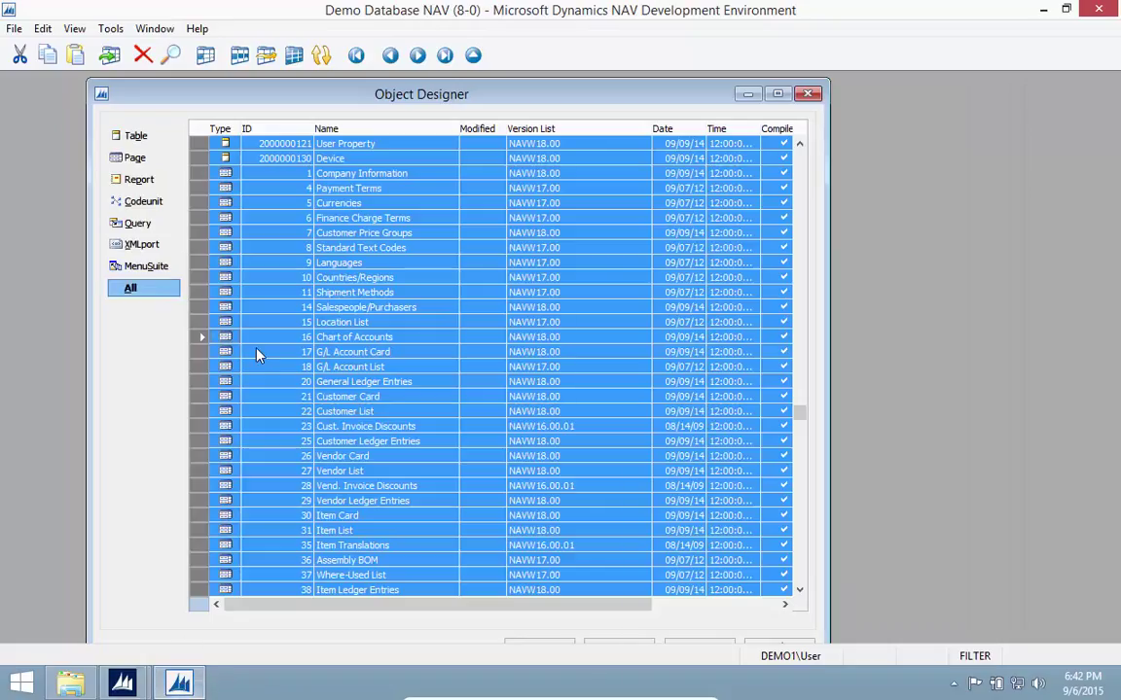
key("ctrl+F7")
key("Delete")
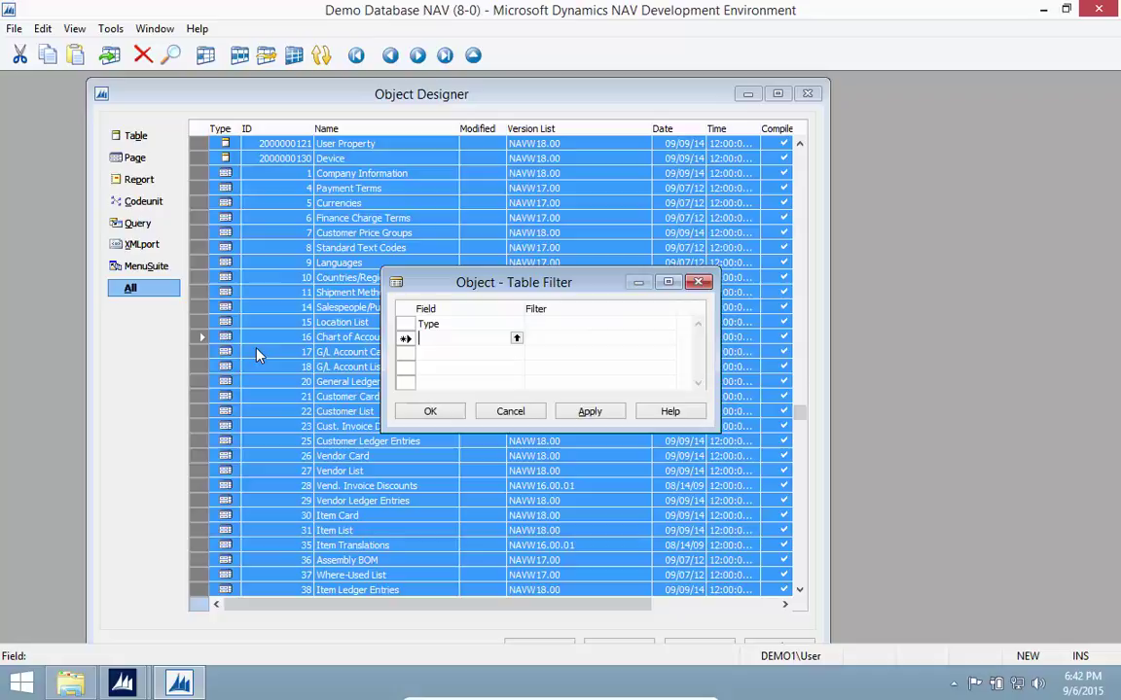
key("Up")
type("db")
key("Caps_Lock")
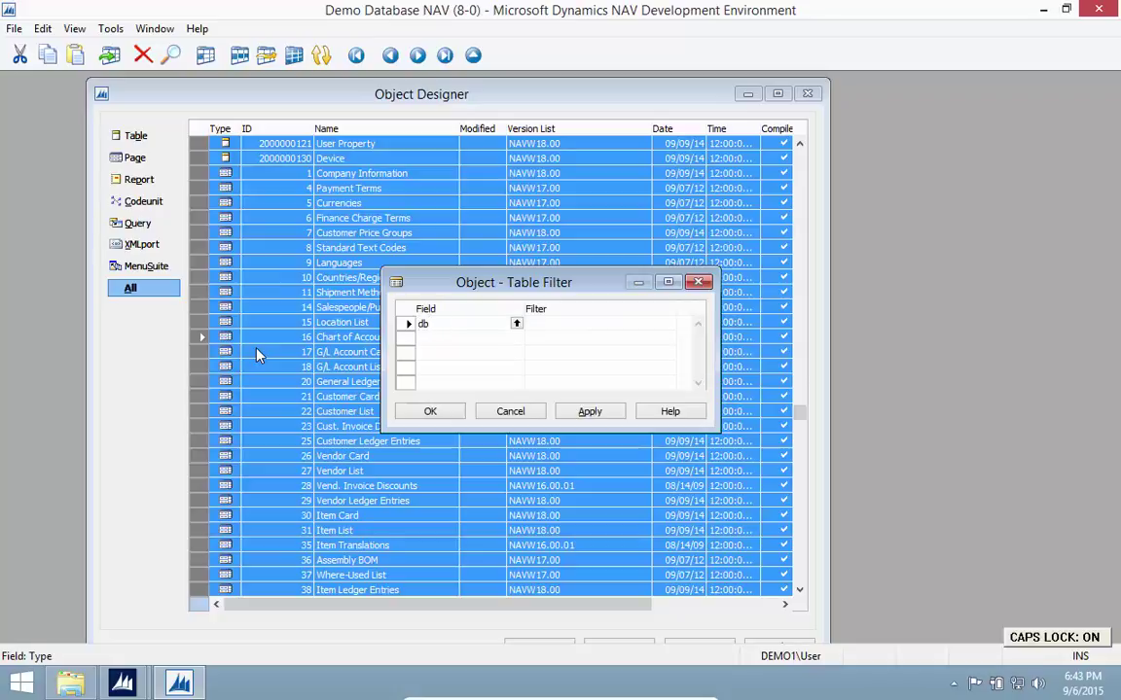
key("Tab")
type("1")
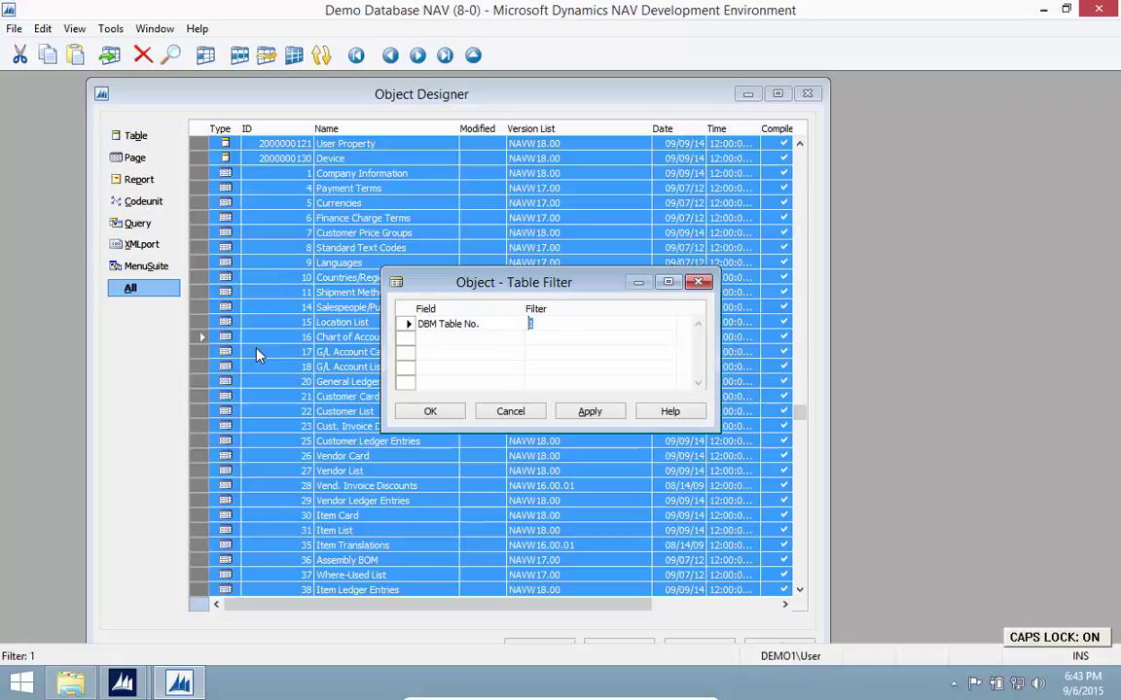
key("Caps_Lock")
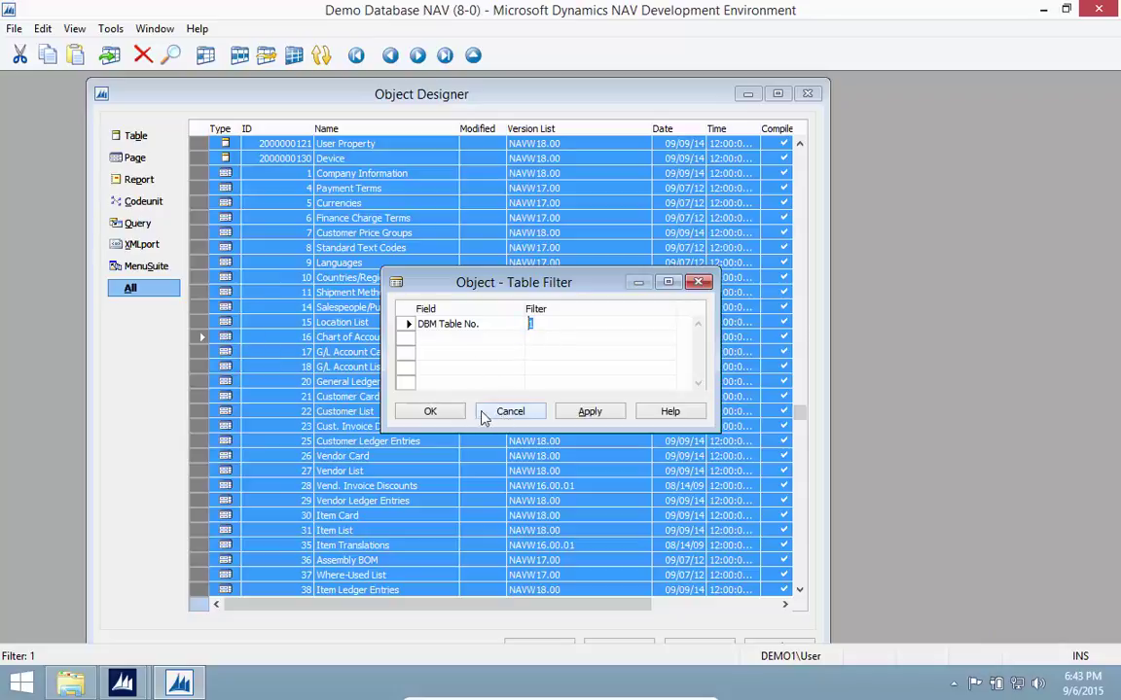
left_click(443, 416)
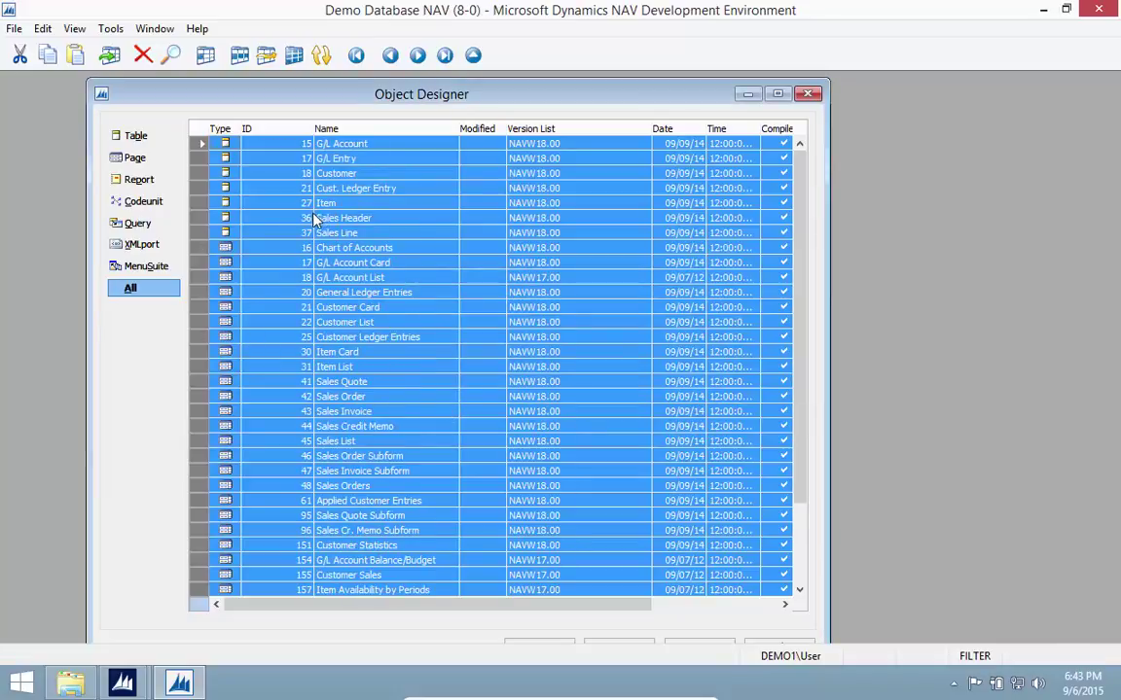
scroll(313, 223, "down", 10)
scroll(396, 342, "down", 4)
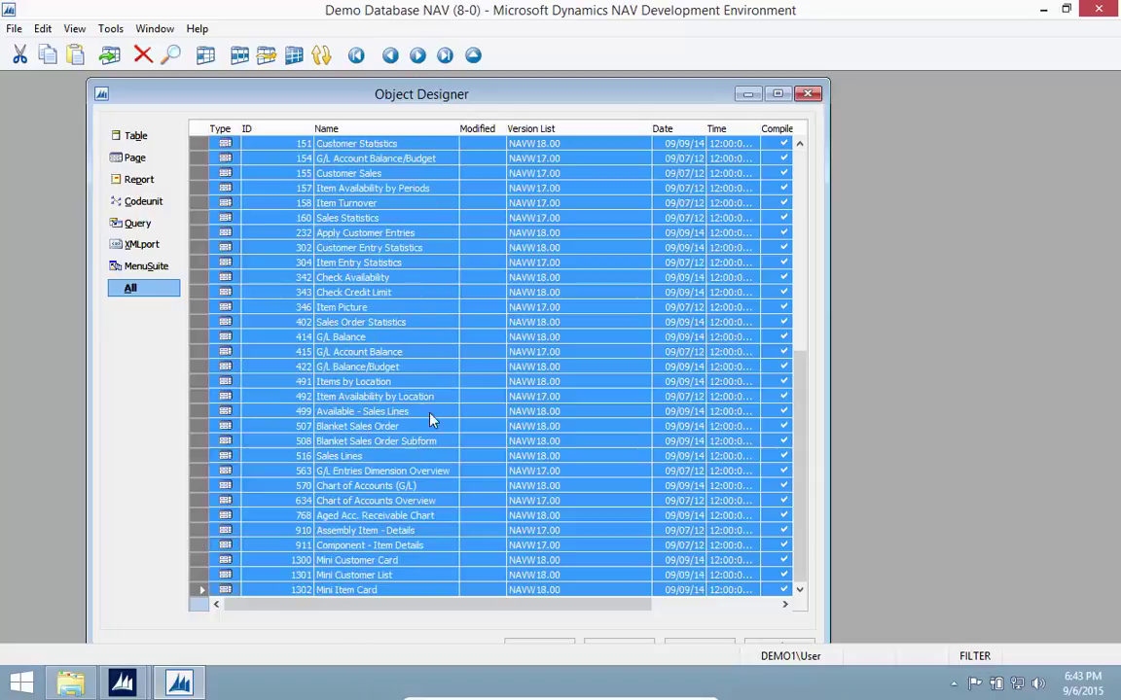
scroll(332, 322, "up", 9)
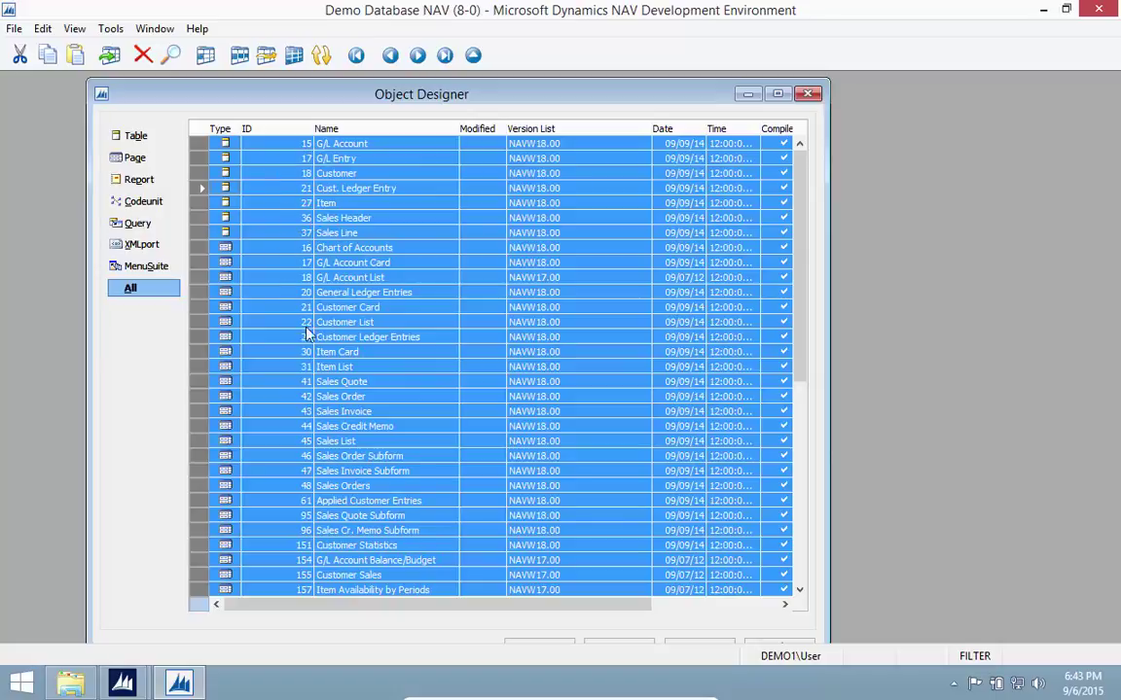
Select all filtered objects and export them to C:\Temp as Install1.txt
left_click(217, 139)
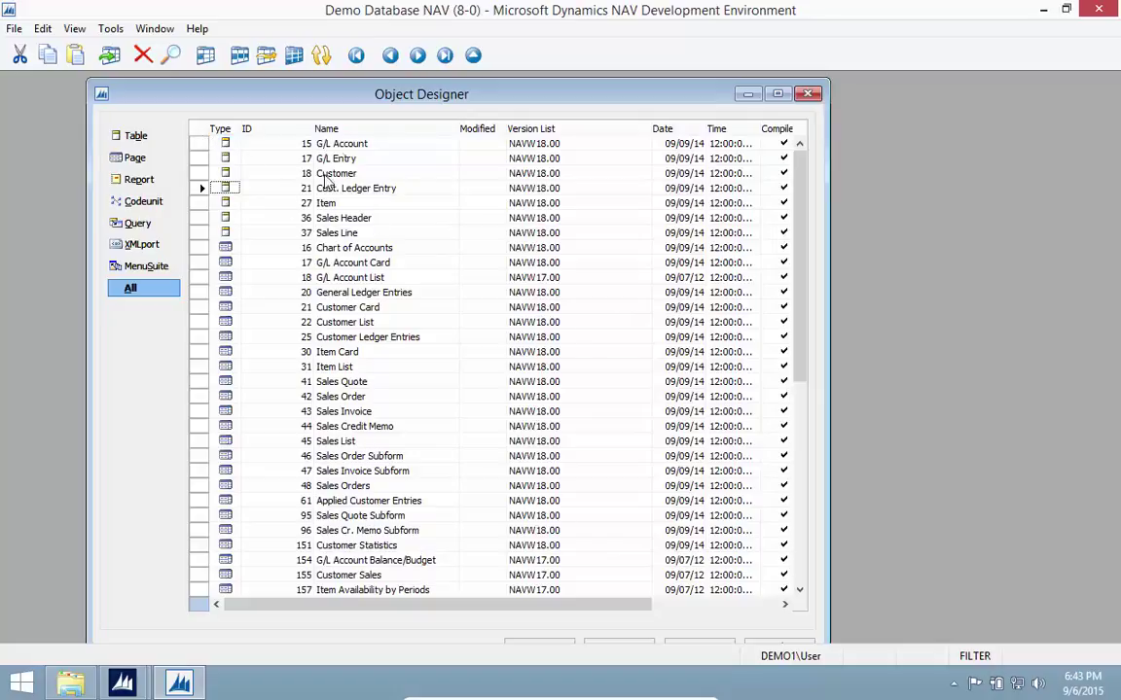
left_click(198, 132)
left_click(15, 30)
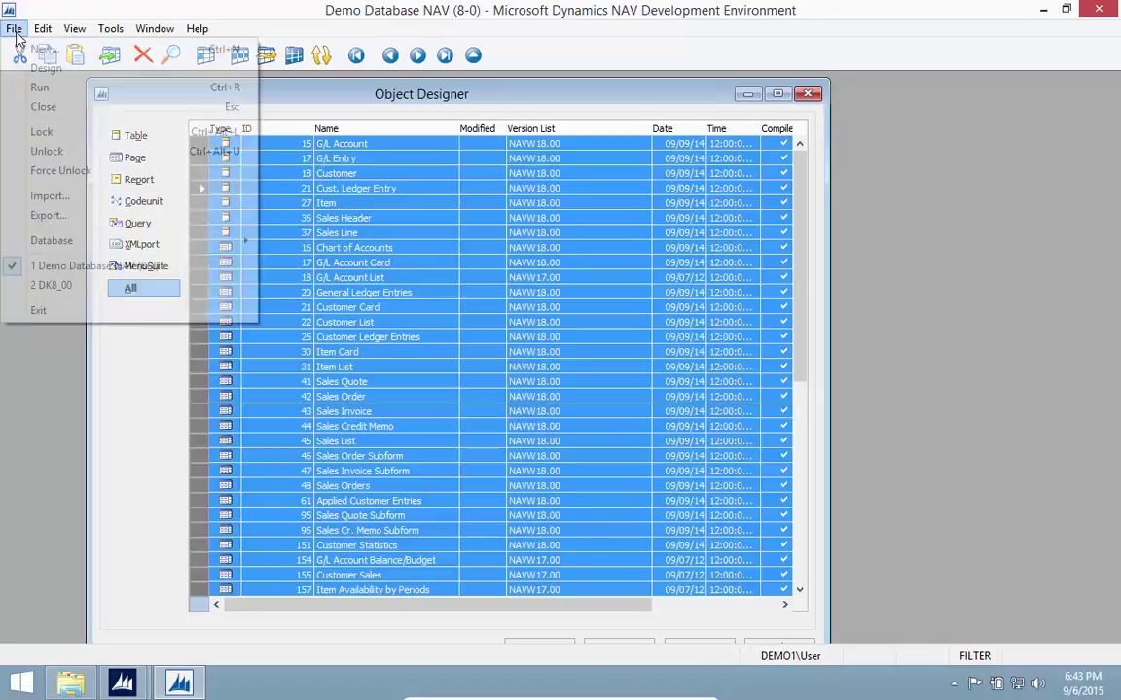
left_click(46, 215)
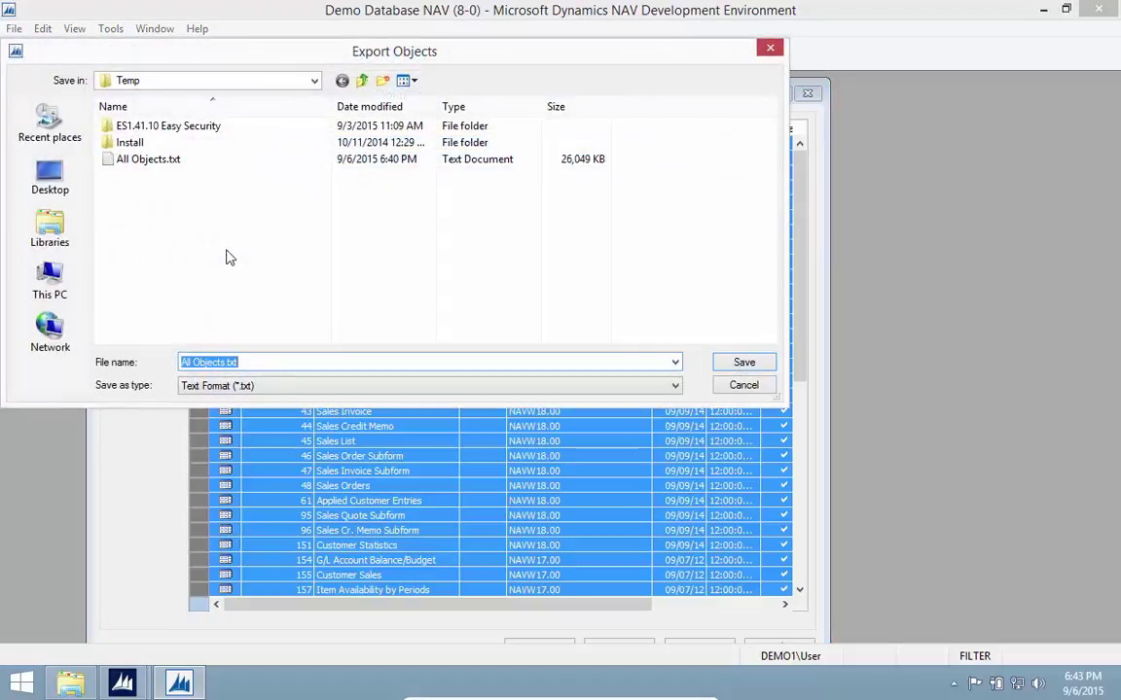
type("Insta")
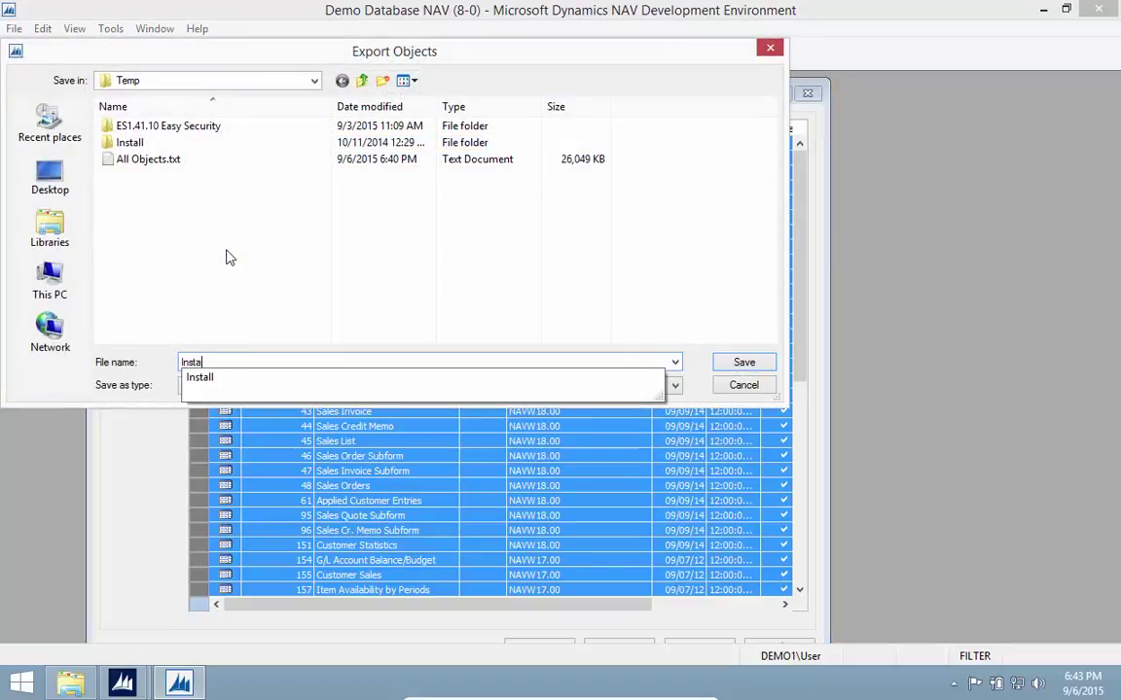
type("ll1")
key("Return")
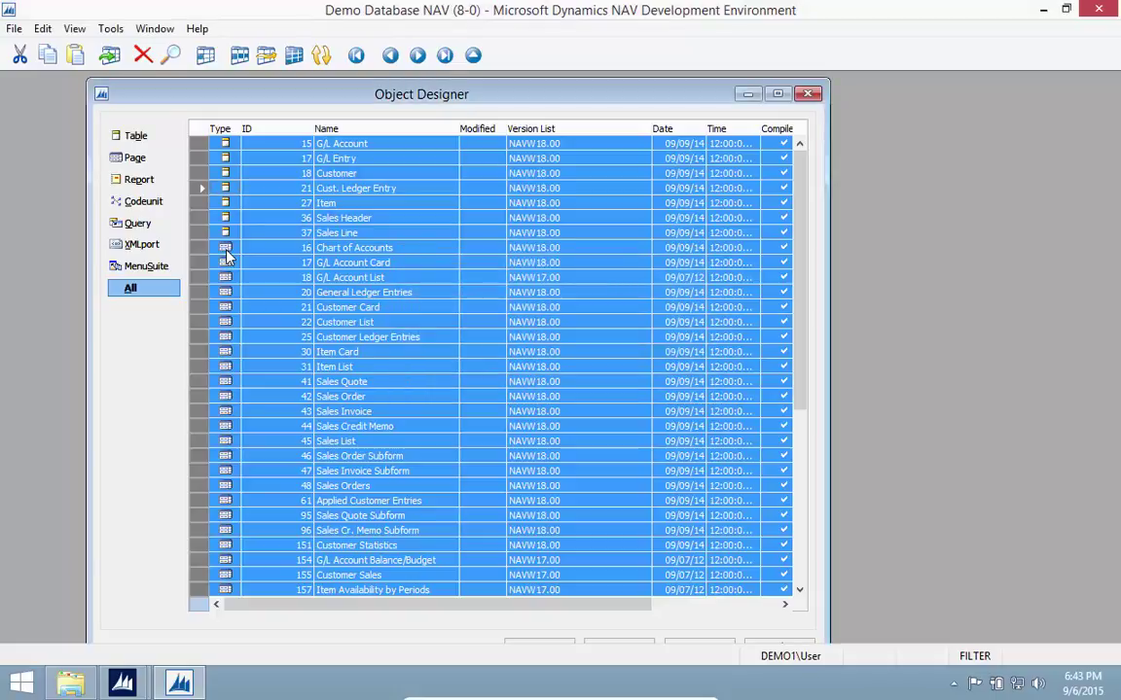
Export the same objects again as Install1.fob in Dynamics NAV Object Format
key("alt+f")
key("Down")
key("Down")
key("Down")
key("Down")
key("Down")
key("Down")
key("Down")
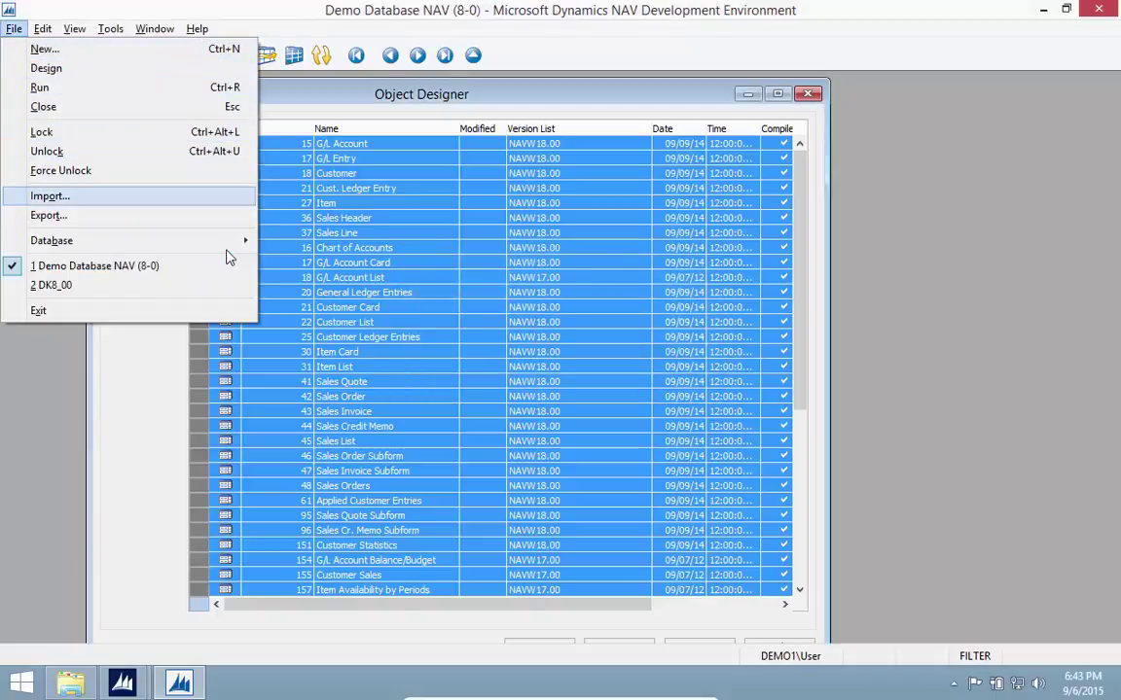
key("Return")
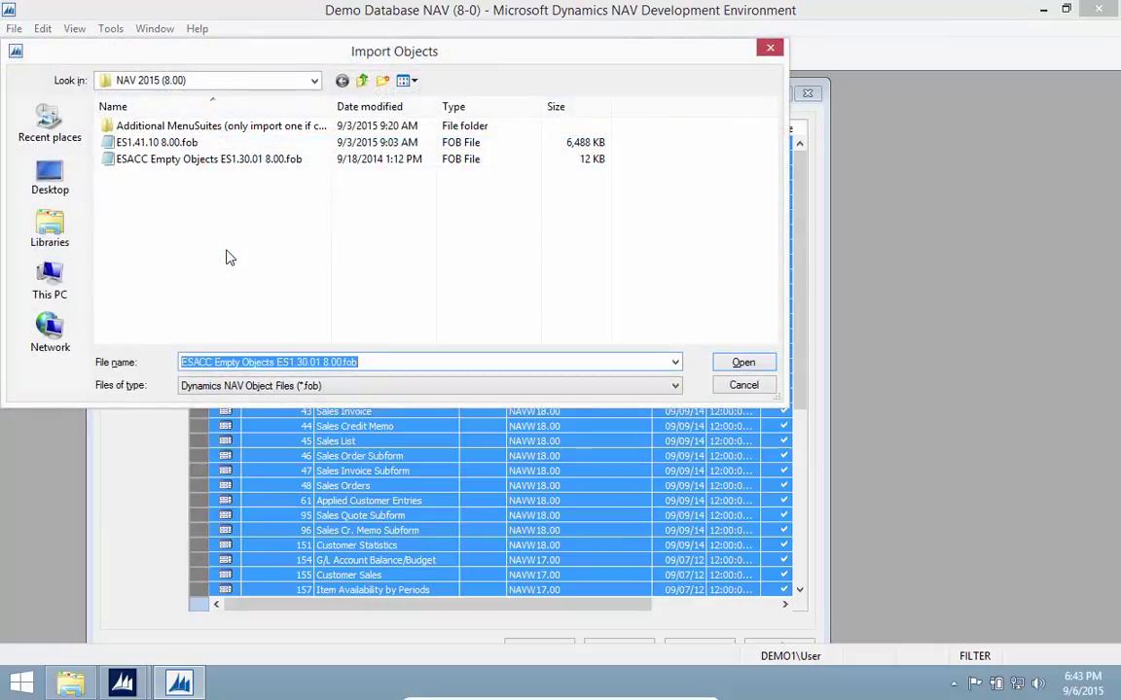
key("Escape")
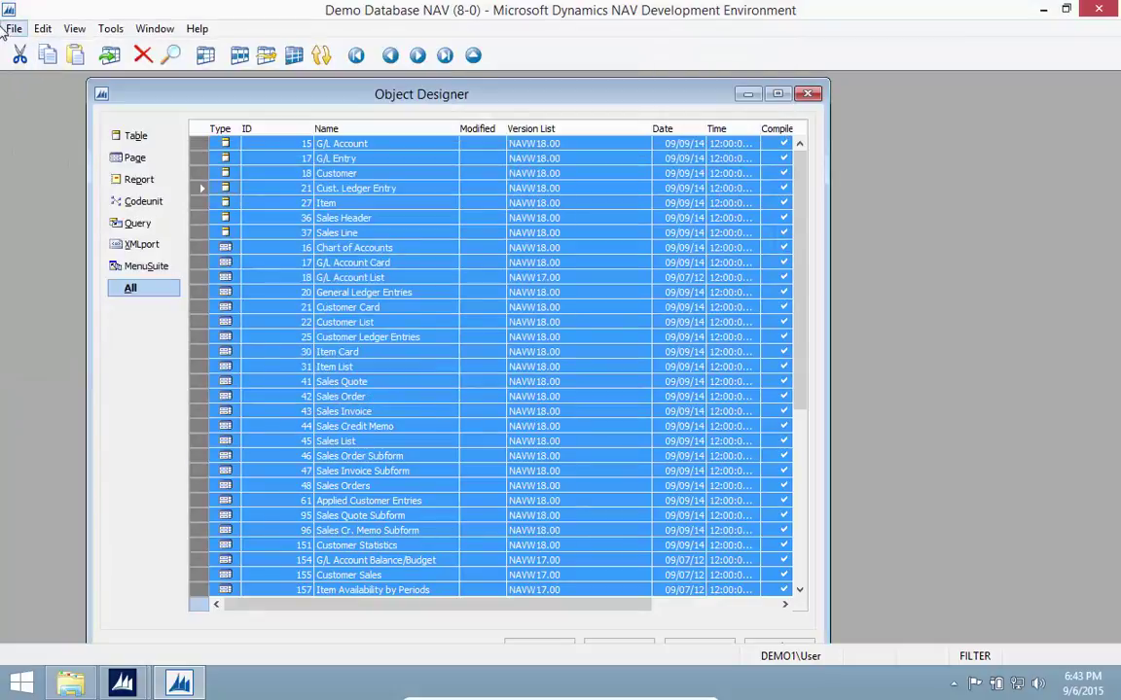
left_click(14, 28)
left_click(48, 215)
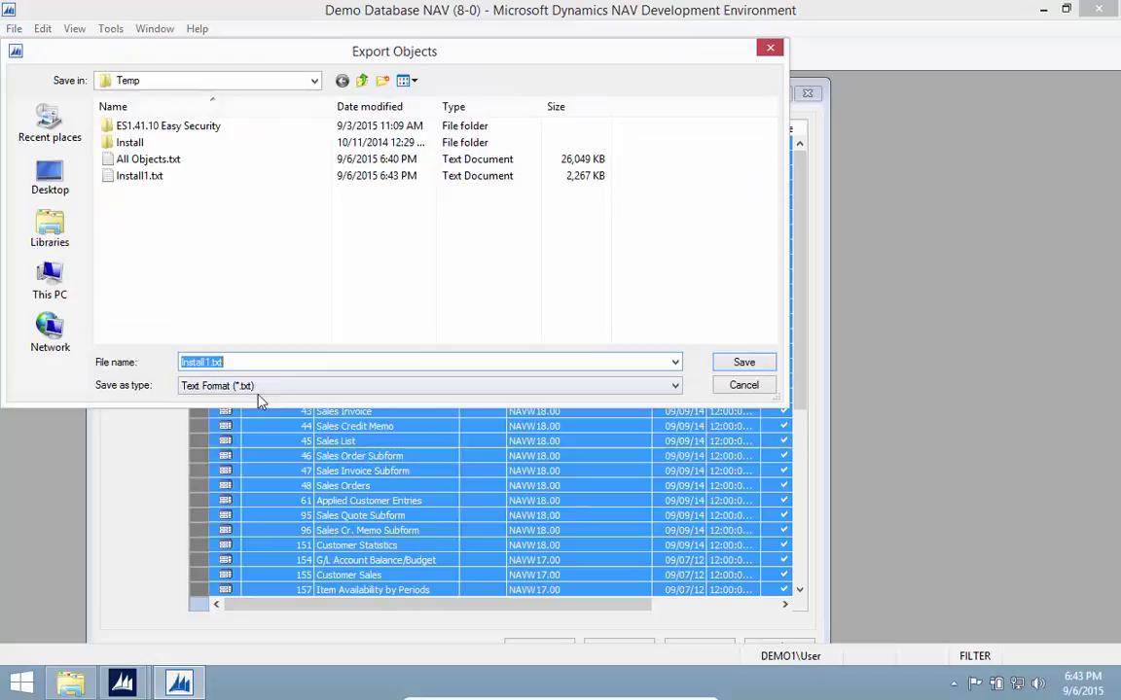
left_click(249, 385)
left_click(249, 402)
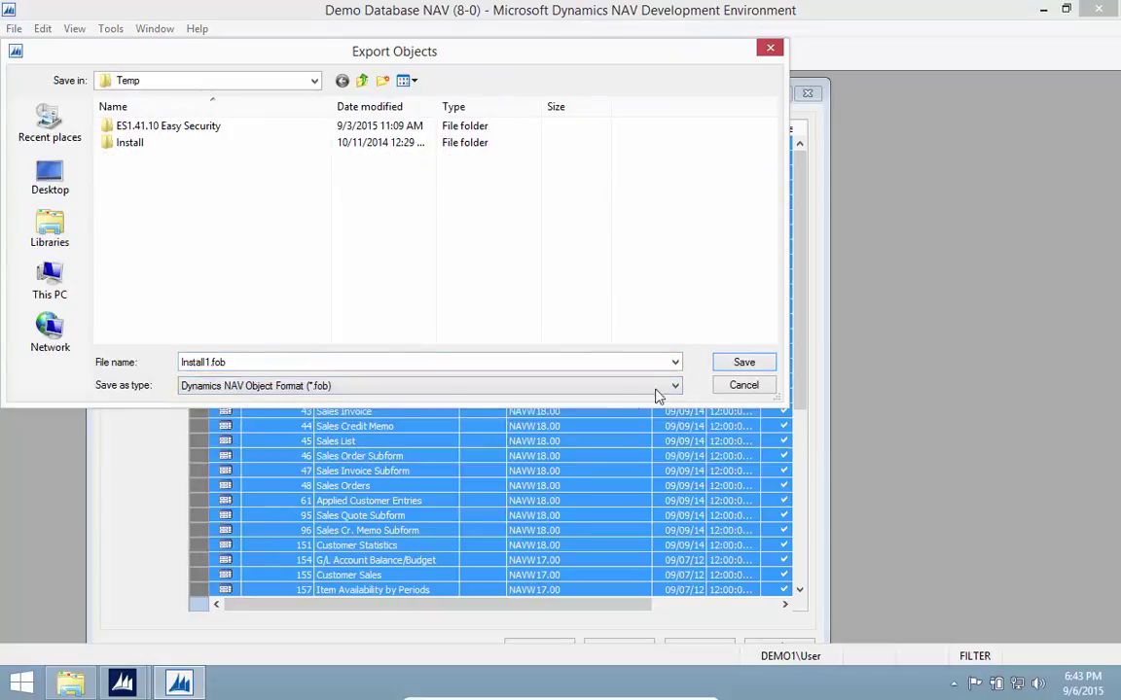
left_click(737, 367)
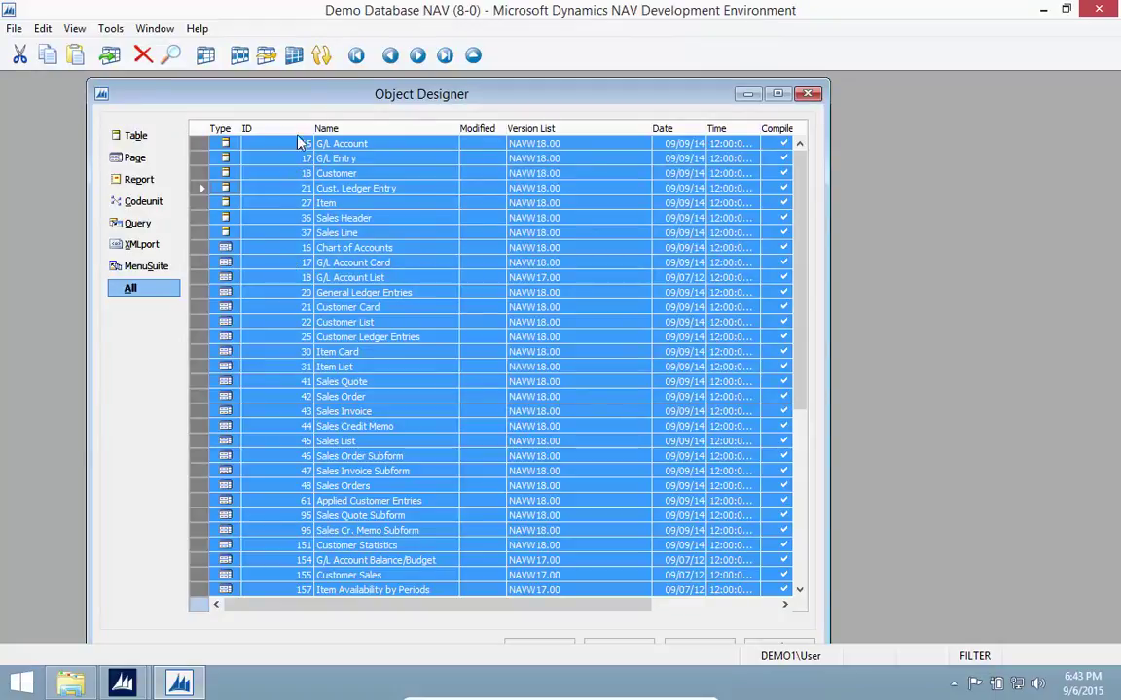
Compile the selected objects with Synchronize Schema set to Now - with validation
left_click(110, 29)
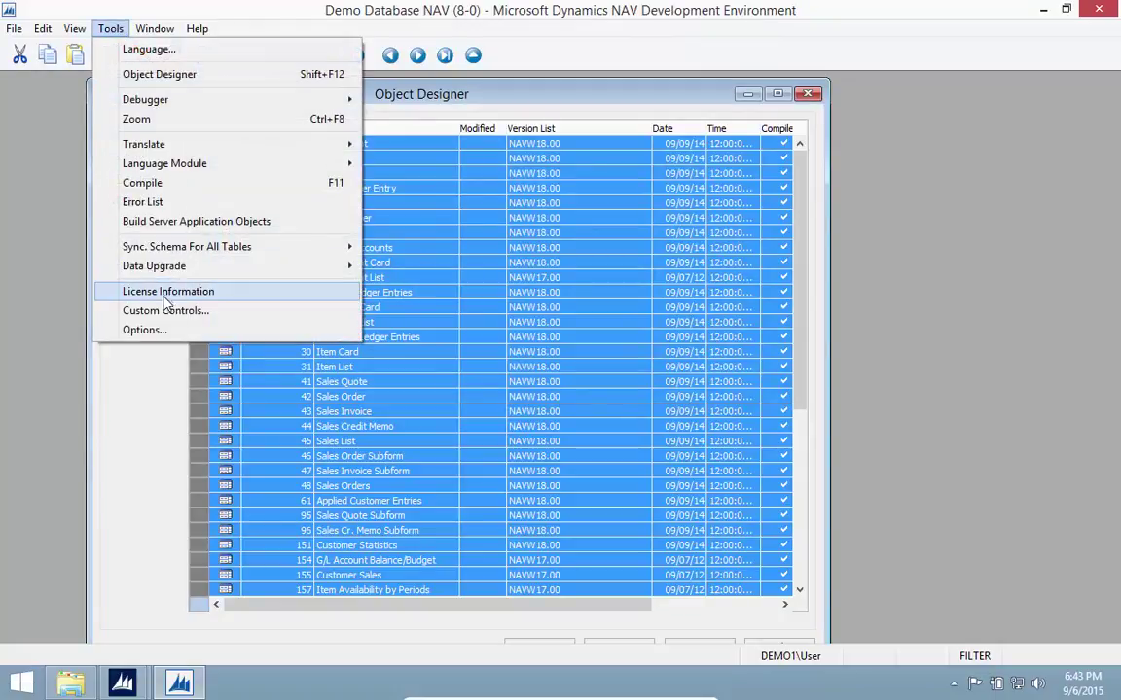
left_click(146, 183)
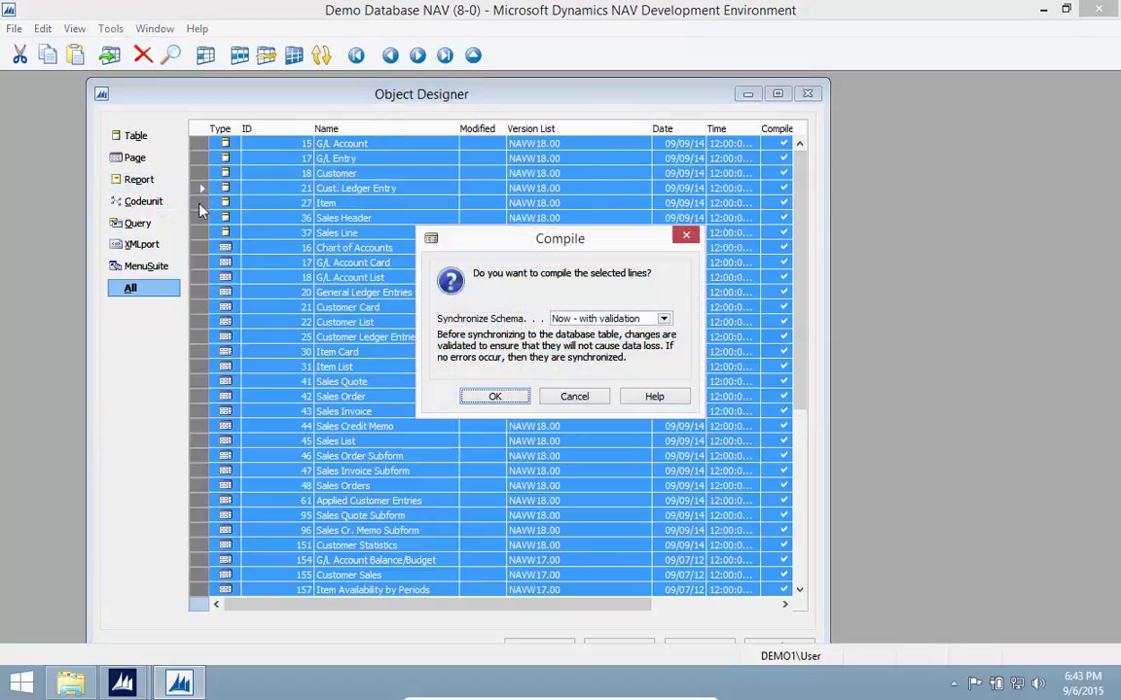
left_click(490, 399)
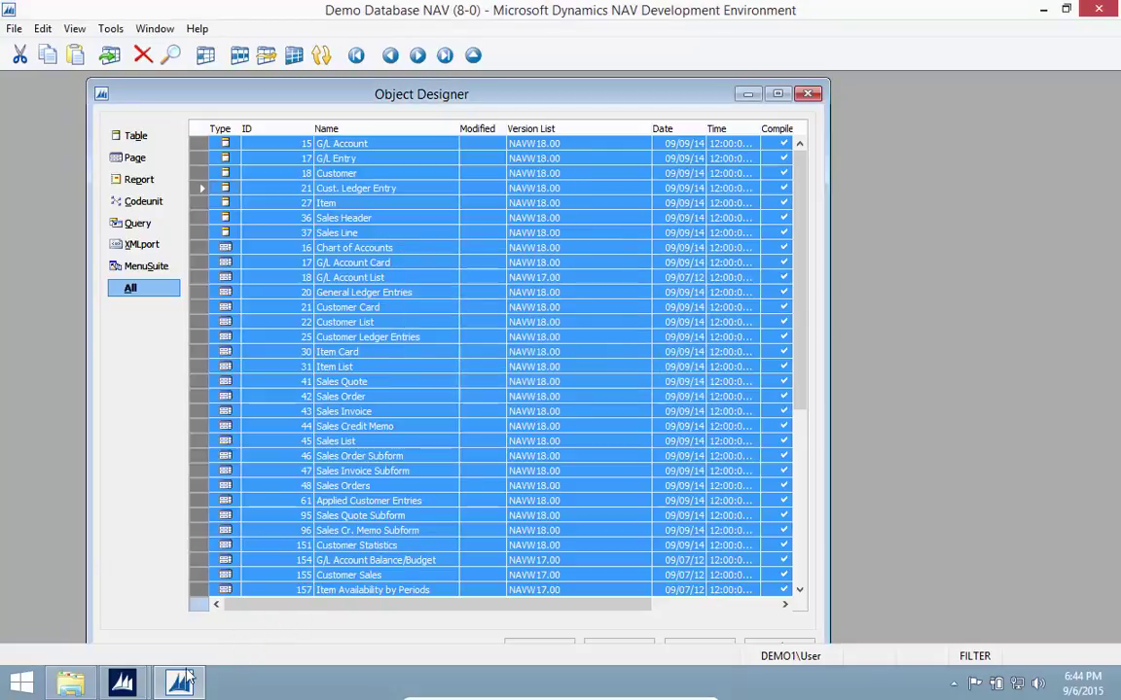
Set Source Code File Name to C:\Temp\Install1.txt and implement the changes in code
mouse_move(134, 689)
left_click(294, 601)
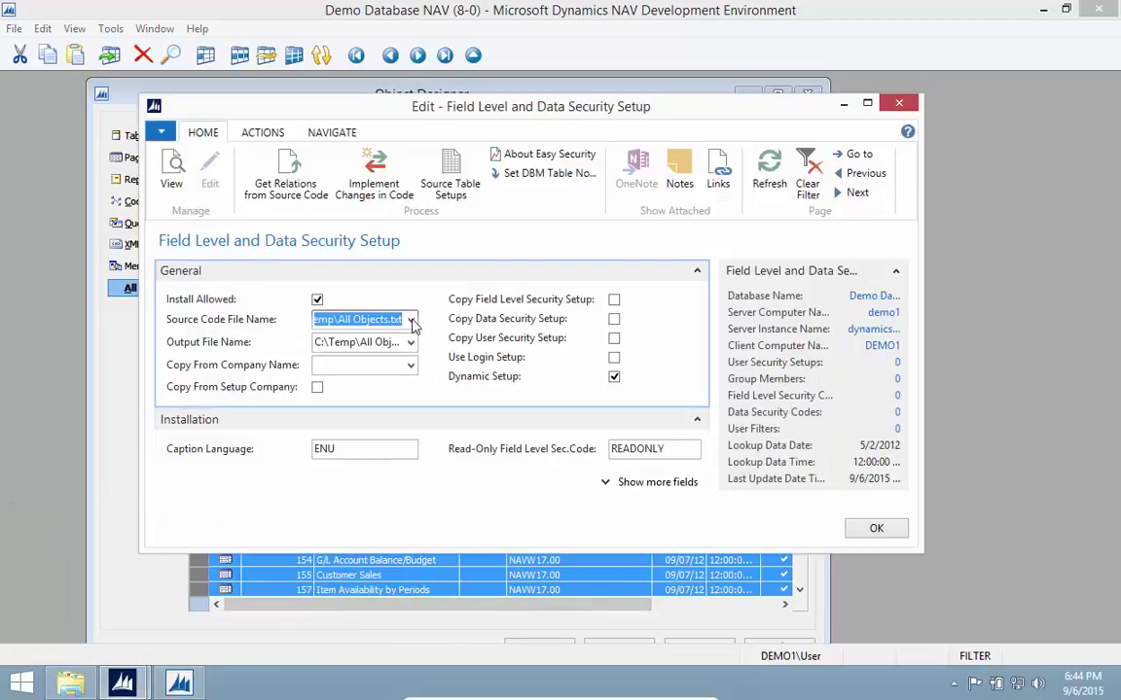
left_click(410, 321)
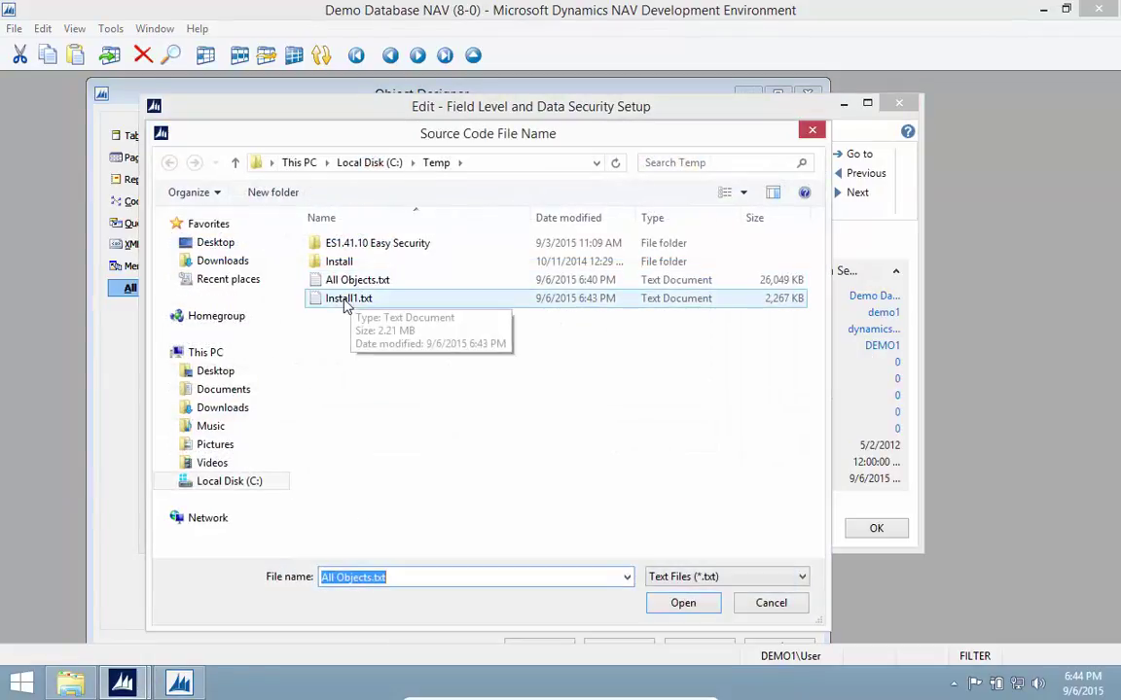
left_click(345, 300)
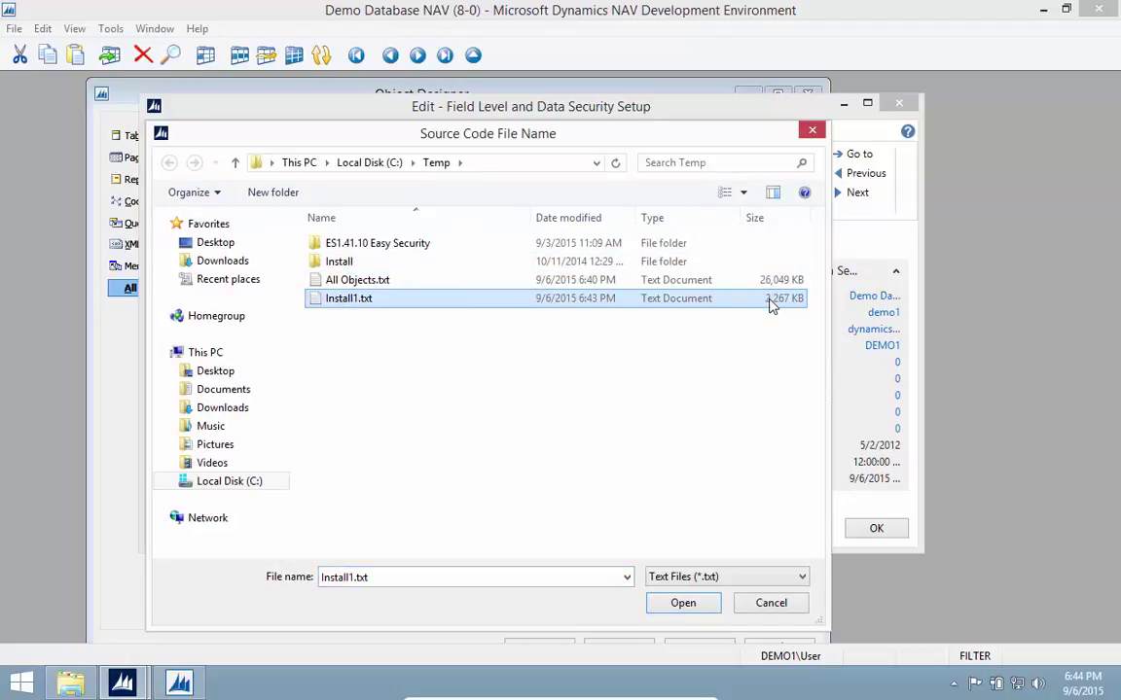
left_click(669, 604)
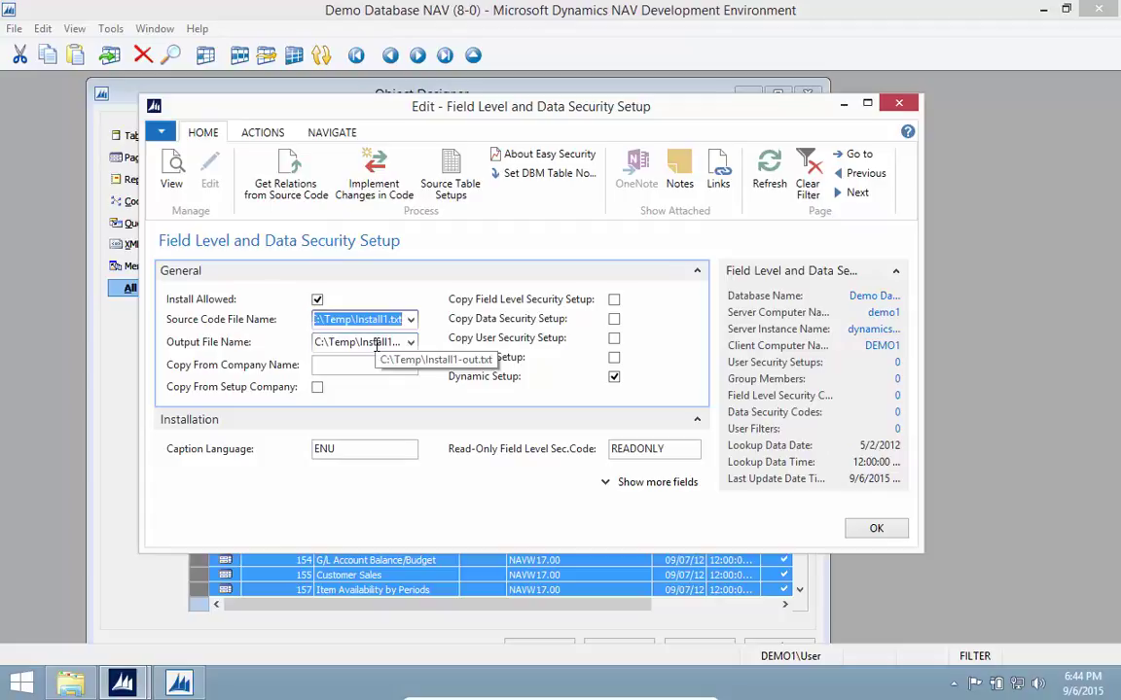
left_click(382, 180)
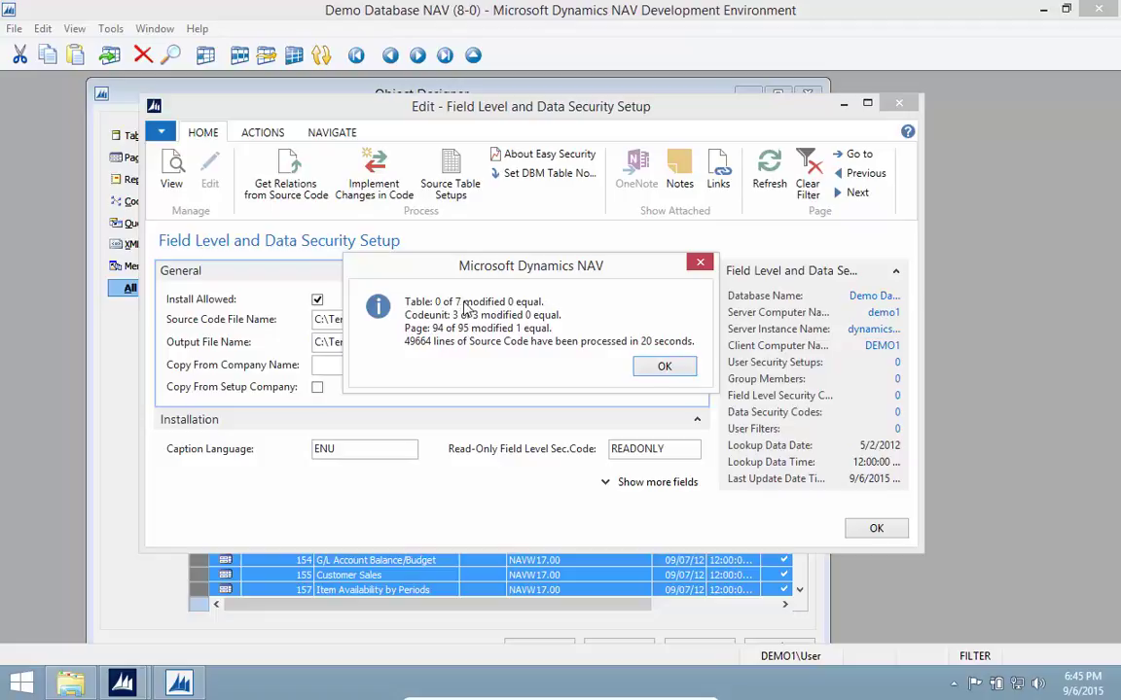
Close the setup page and import C:\Temp\Install1-out.txt as a text object file
left_click(665, 367)
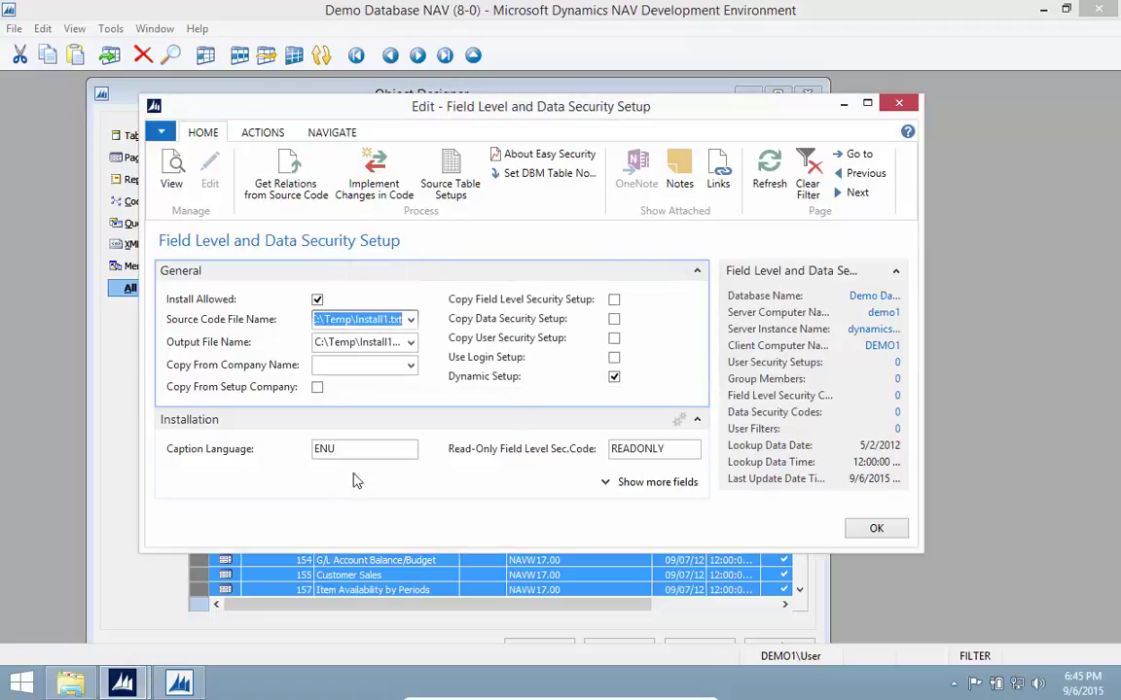
key("Escape")
key("alt+f")
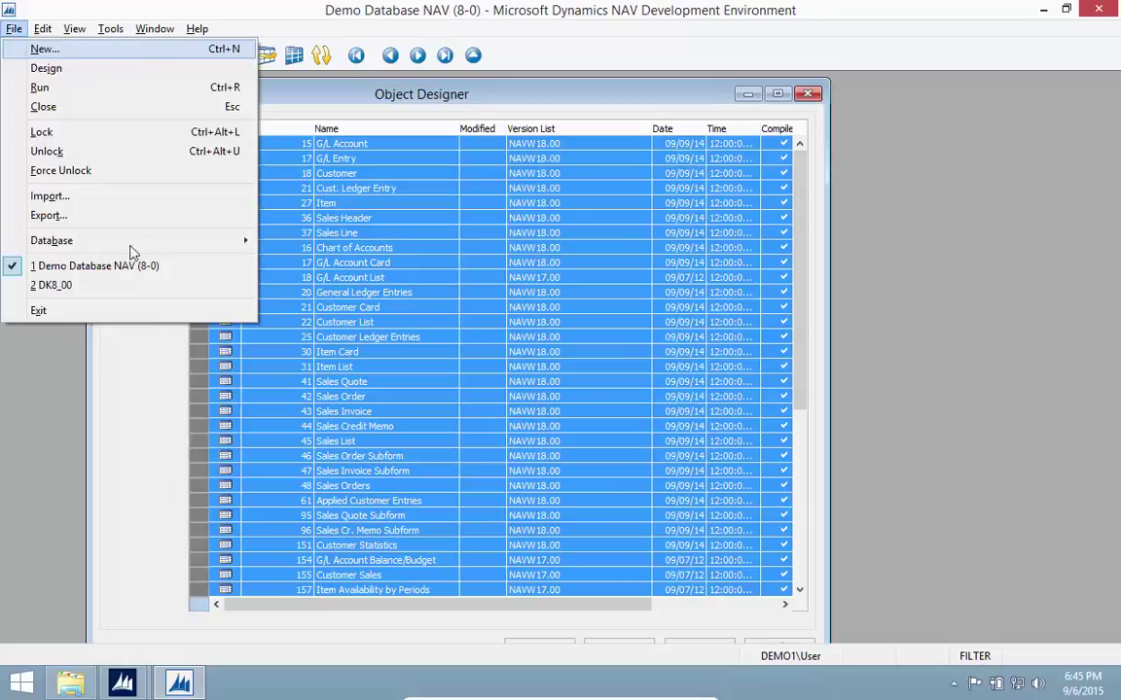
left_click(121, 176)
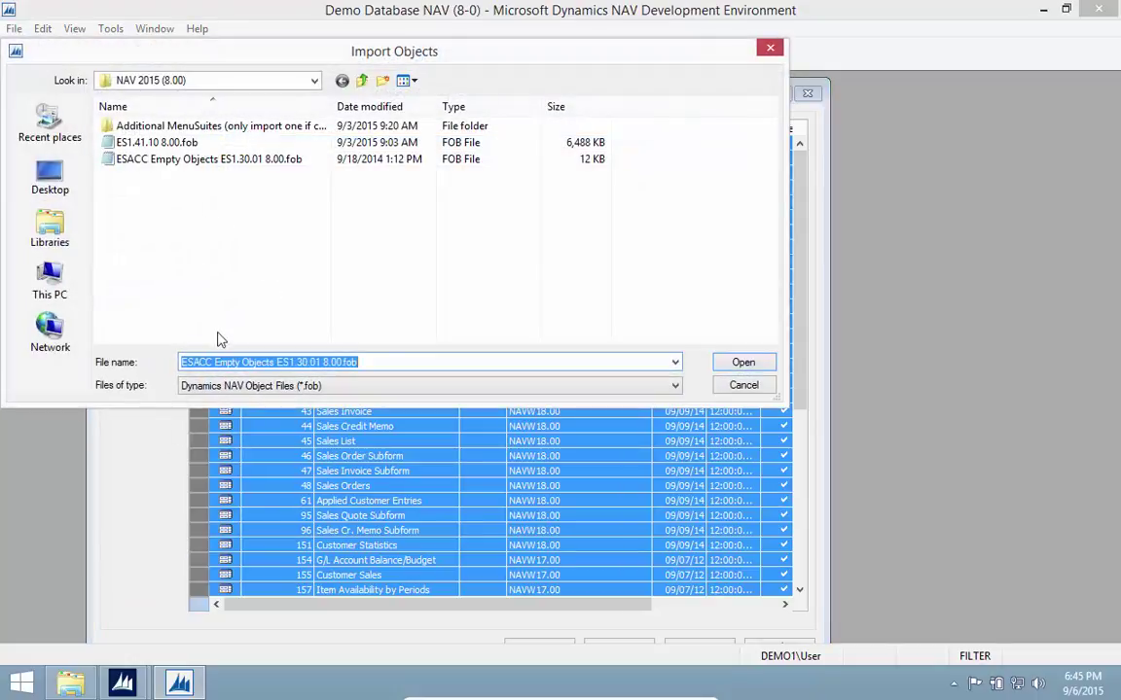
left_click(362, 81)
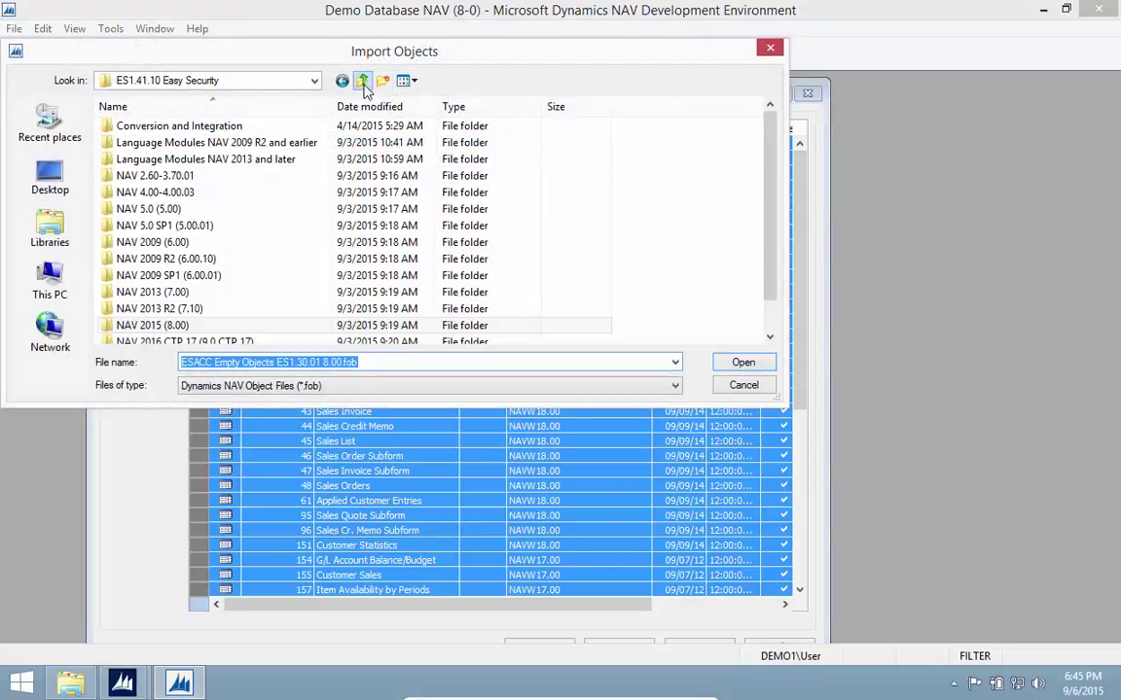
left_click(363, 82)
left_click(245, 386)
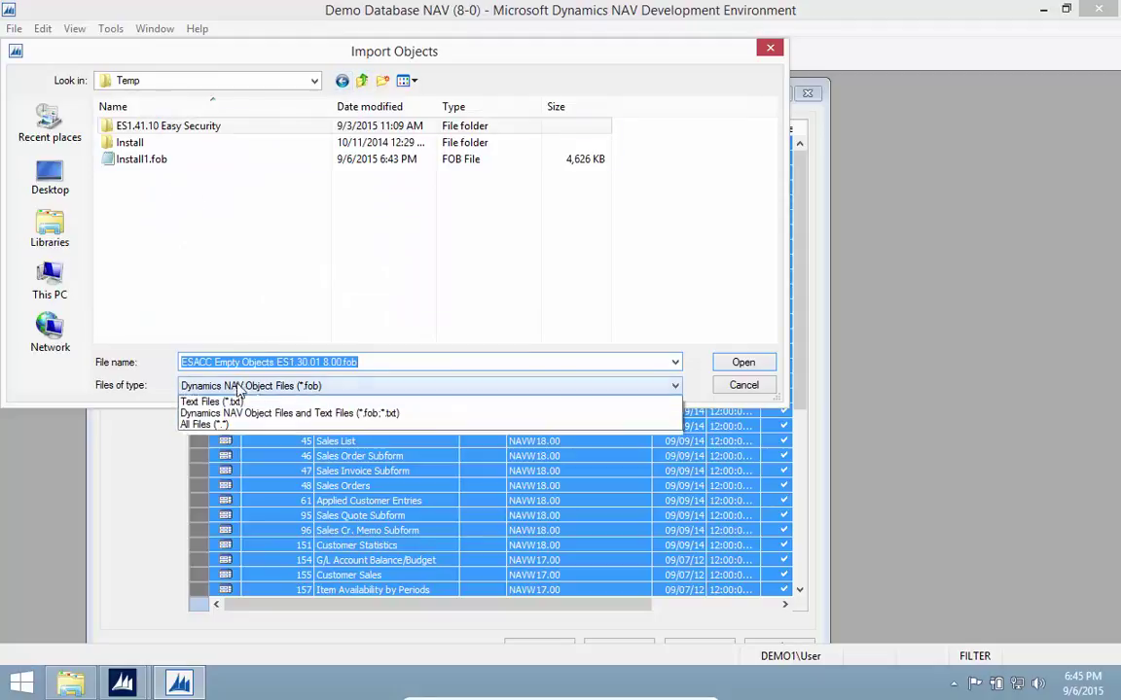
left_click(250, 406)
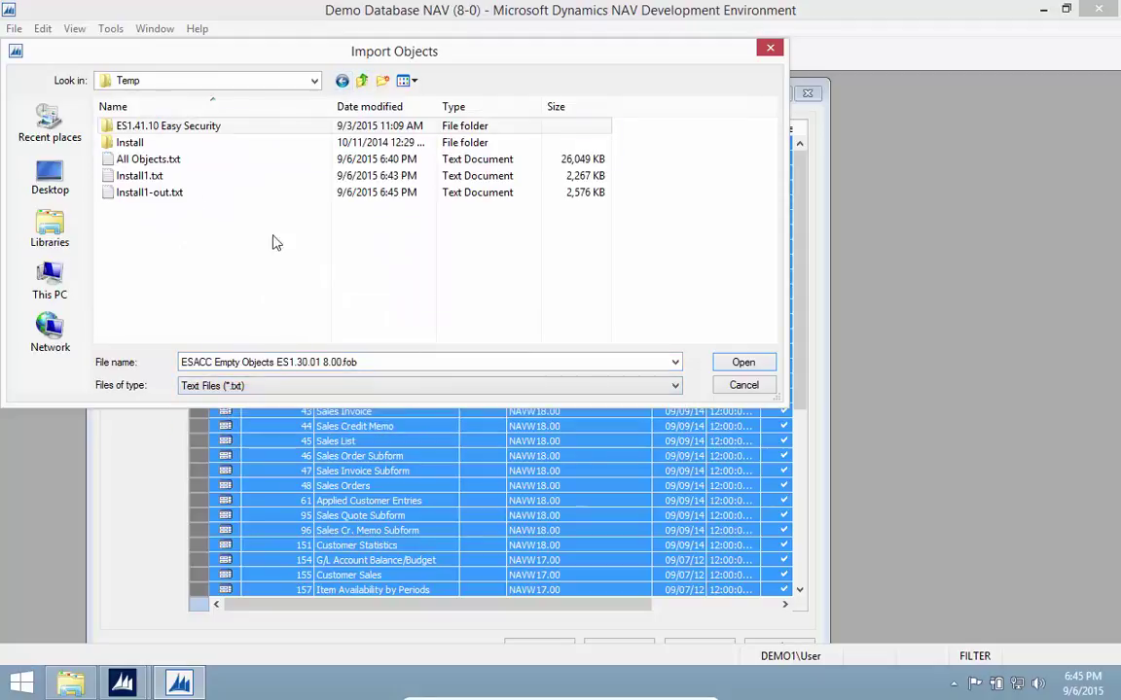
left_click(166, 192)
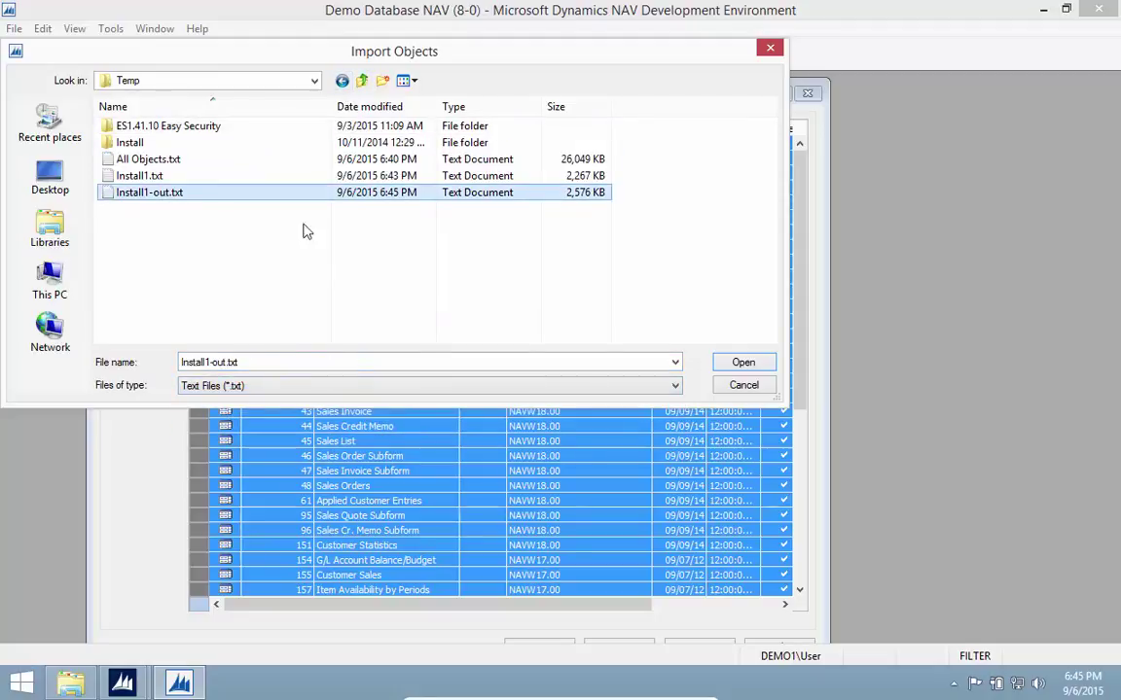
left_click(743, 366)
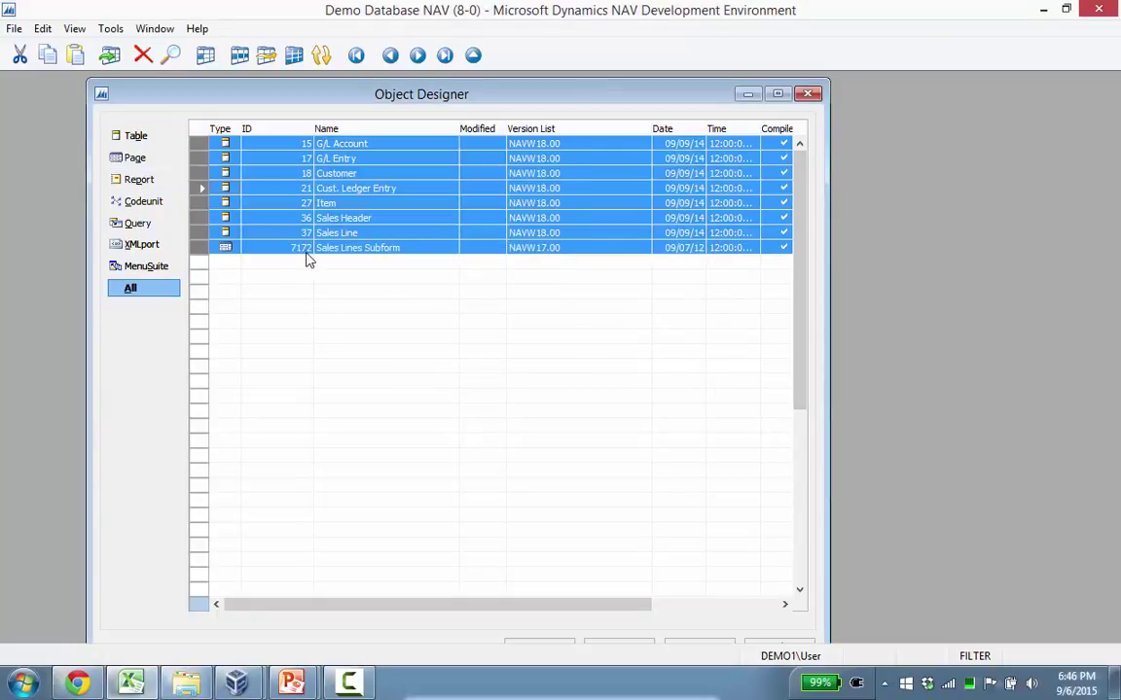
Show all objects in Object Designer and filter the Compiled field to No
left_click(266, 54)
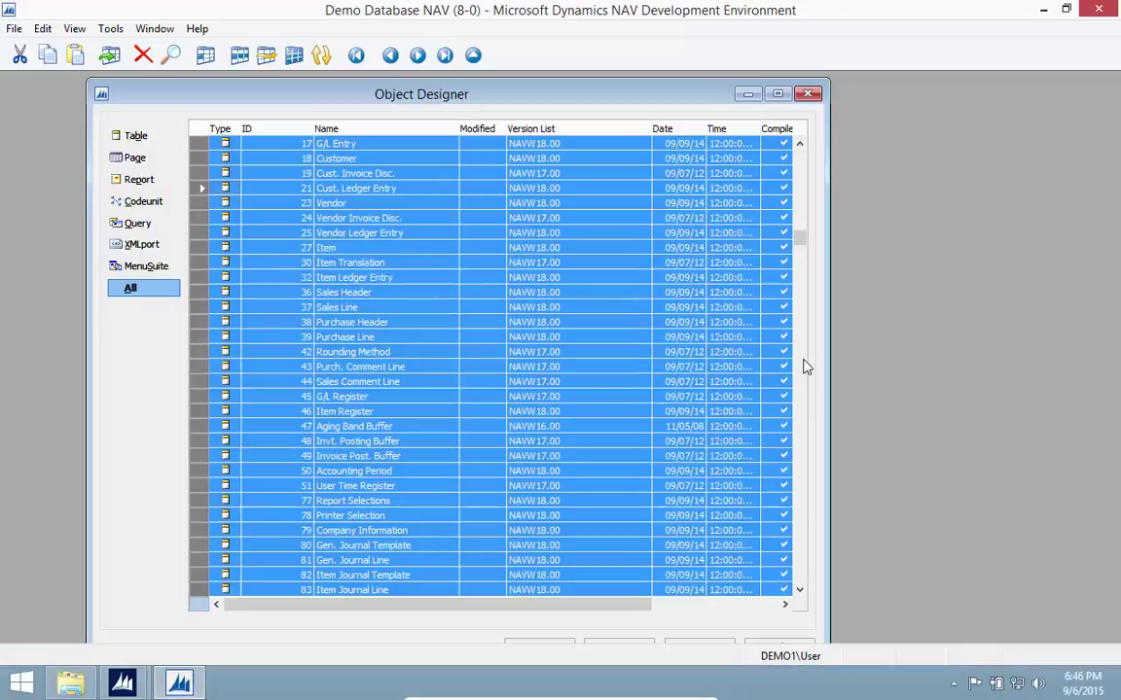
key("Right")
key("Right")
key("Right")
key("Right")
key("Right")
key("Right")
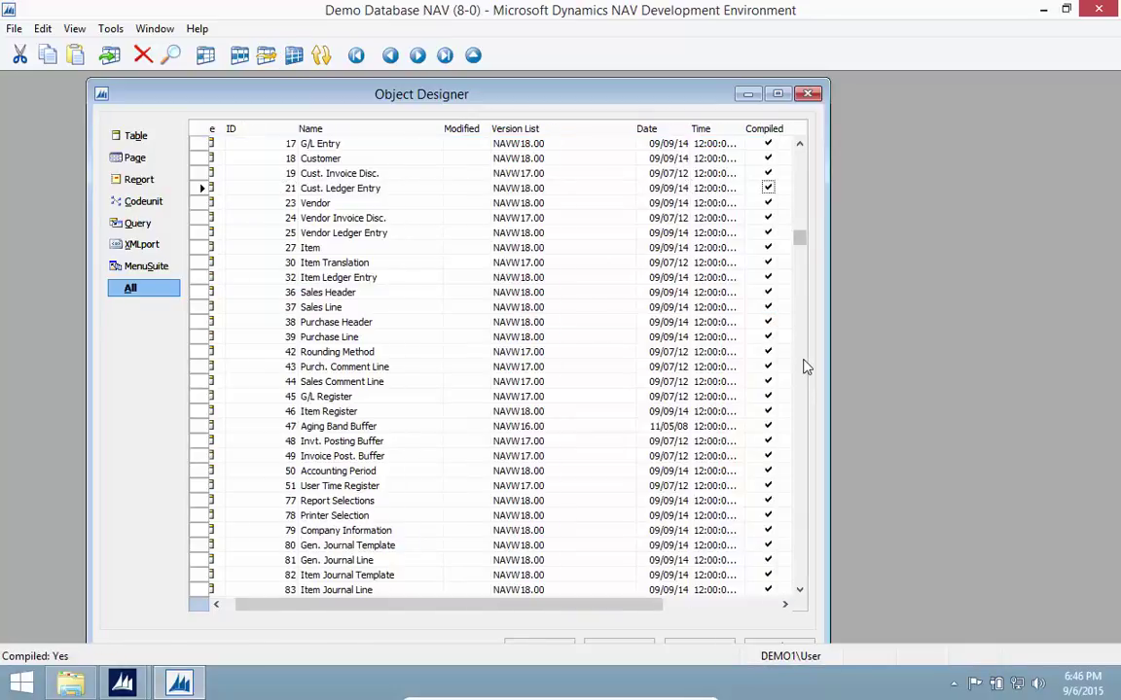
key("F7")
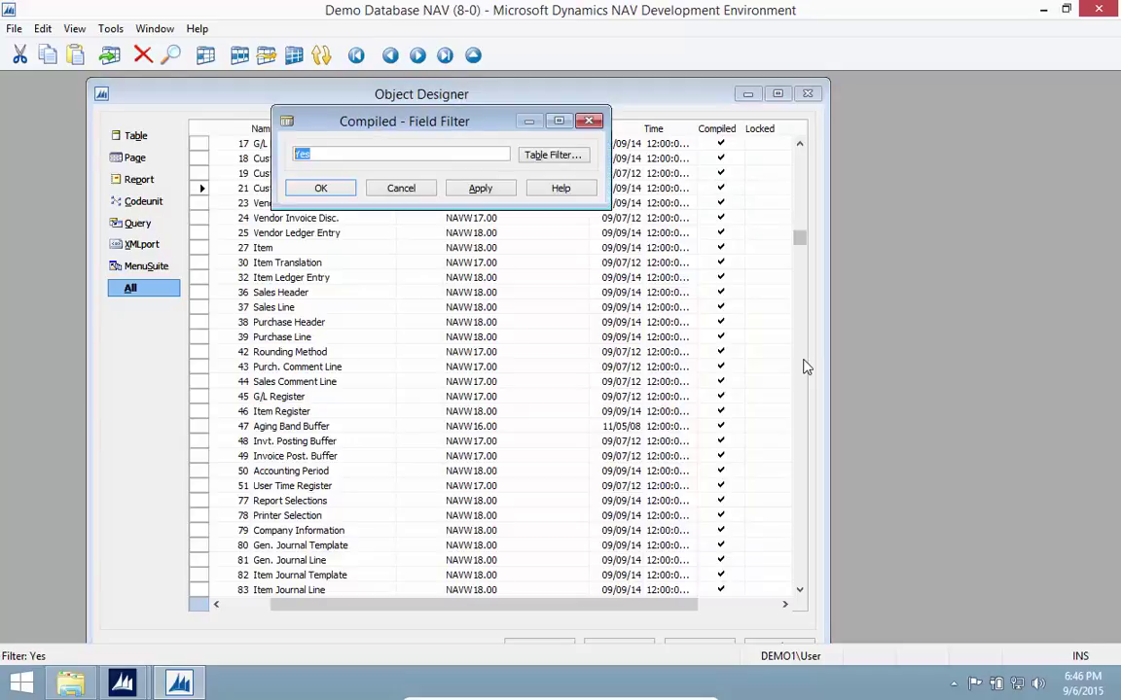
type("0")
key("Return")
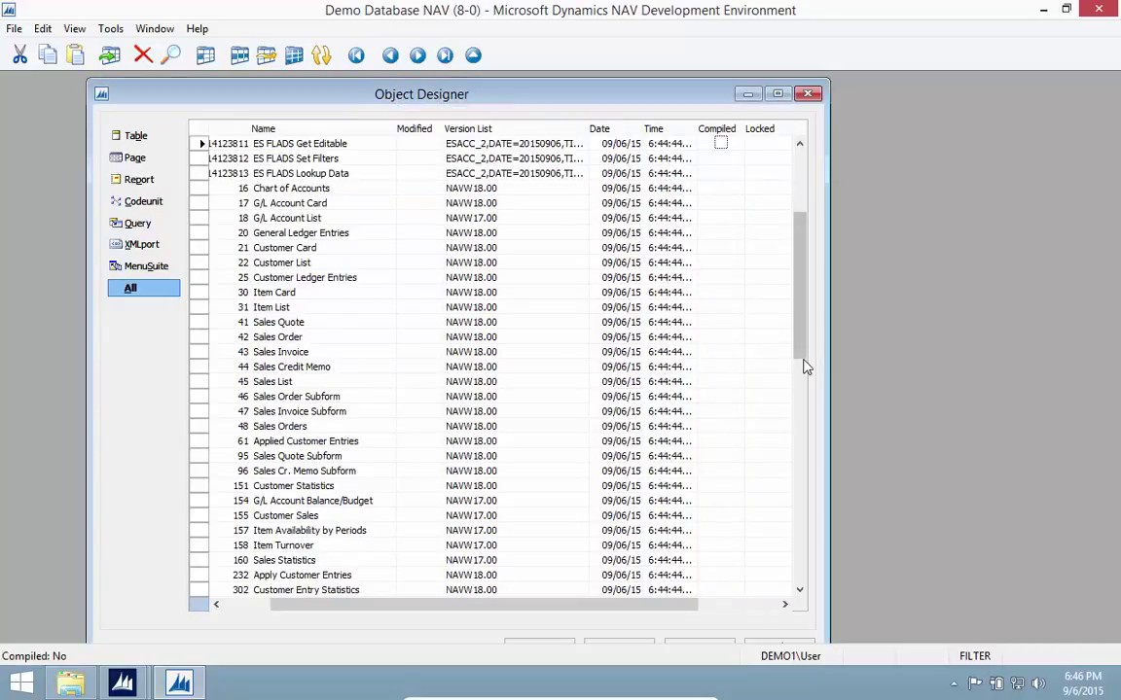
key("Left")
key("Left")
key("Left")
key("Left")
key("Left")
key("Left")
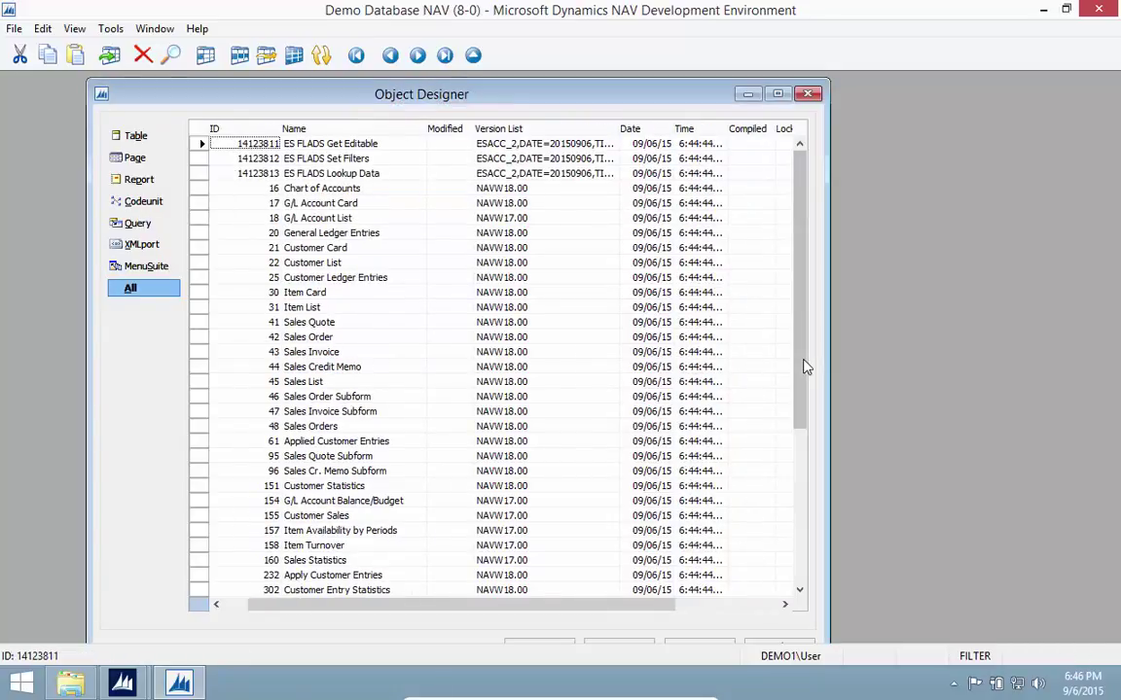
Select all 97 uncompiled objects and compile them with F11, confirming Yes
key("shift+Down")
key("shift+Down")
key("Down")
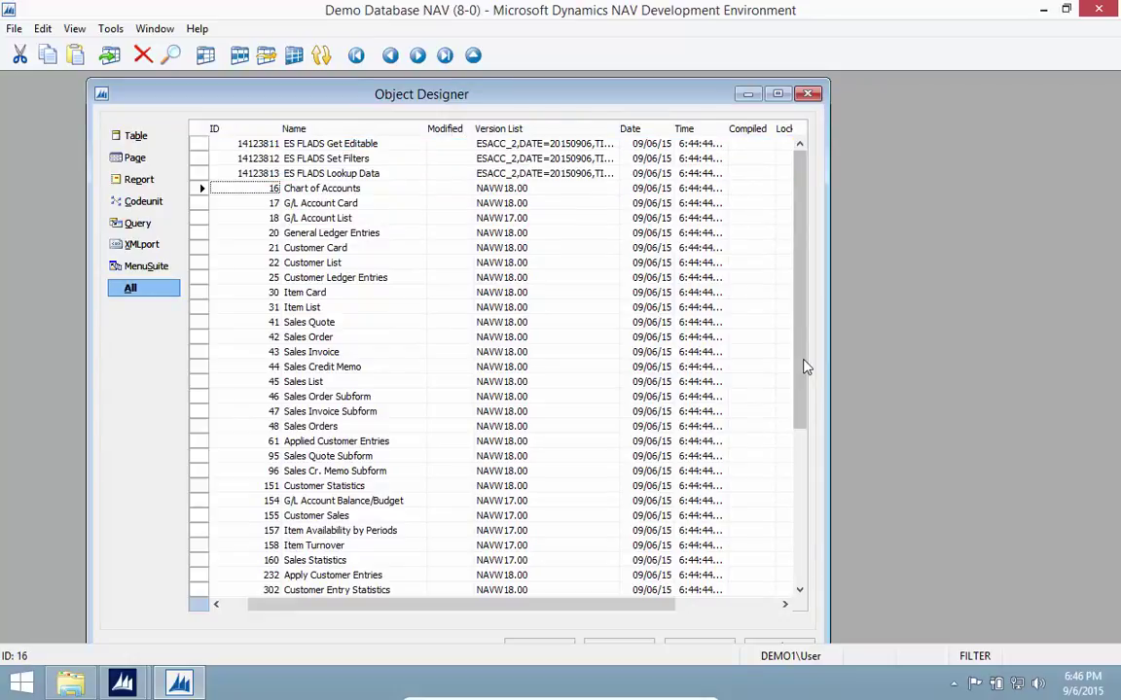
key("Page_Down")
key("Page_Down")
key("Page_Down")
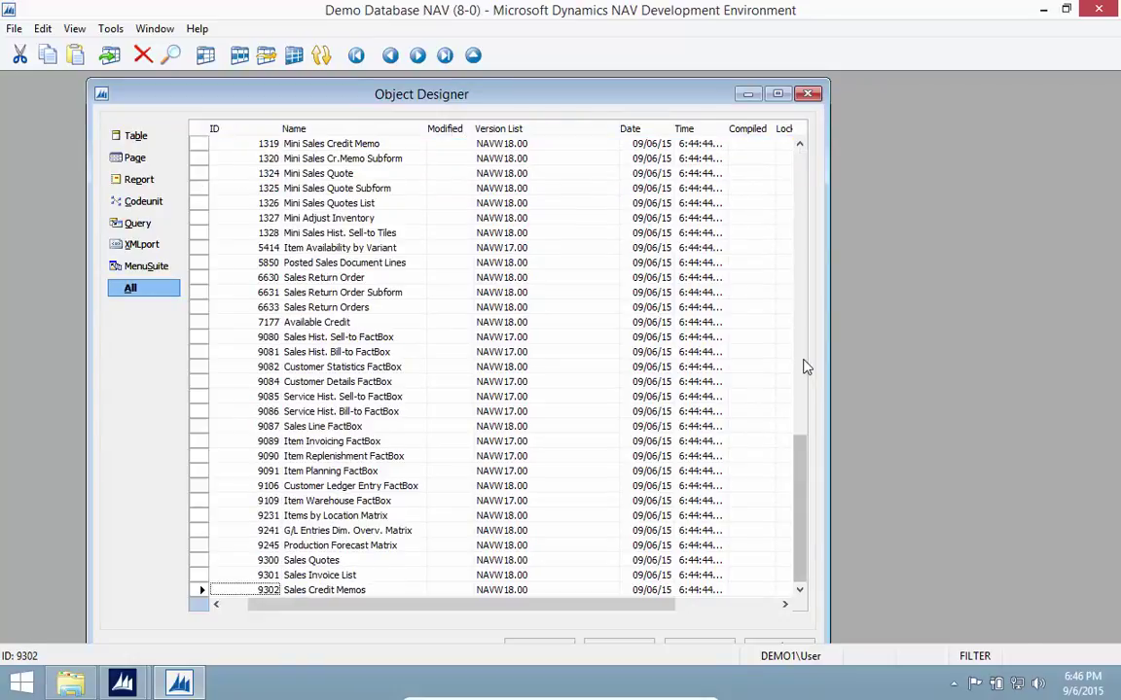
key("Page_Up")
key("Page_Up")
key("Page_Up")
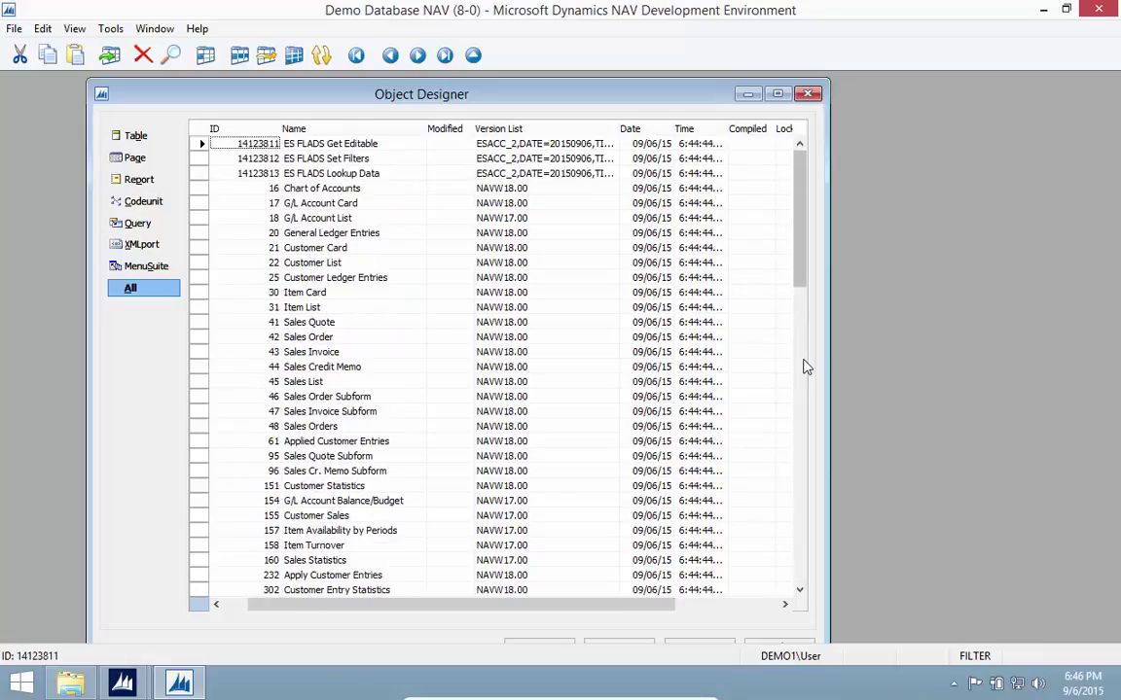
key("ctrl+a")
key("F11")
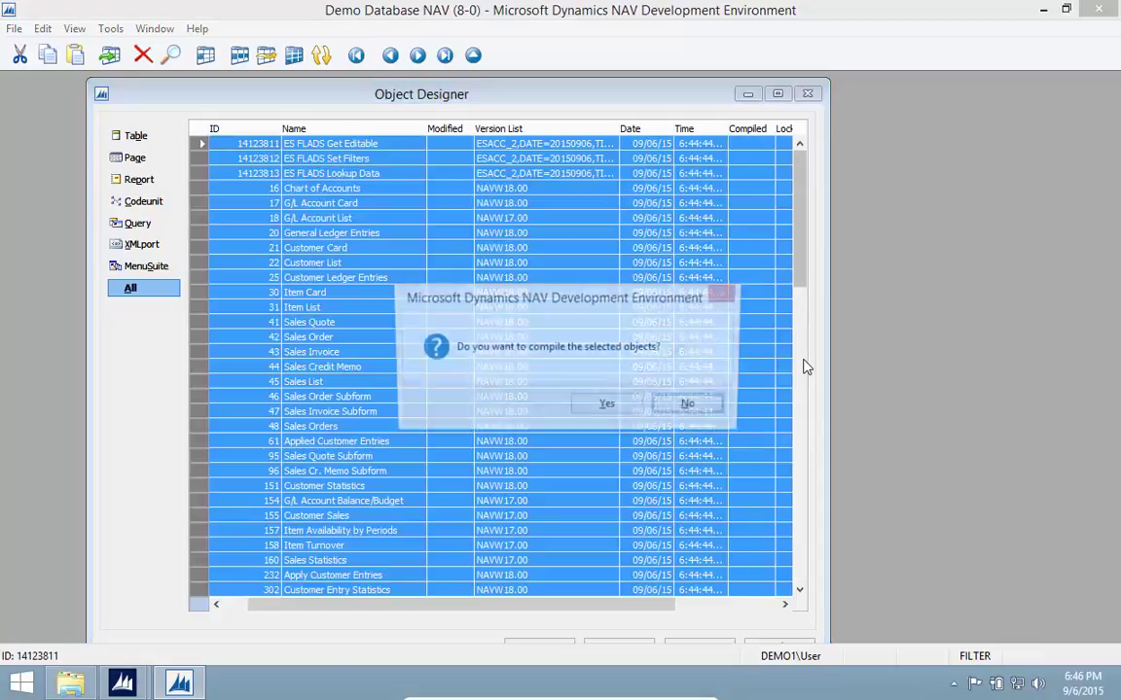
key("Return")
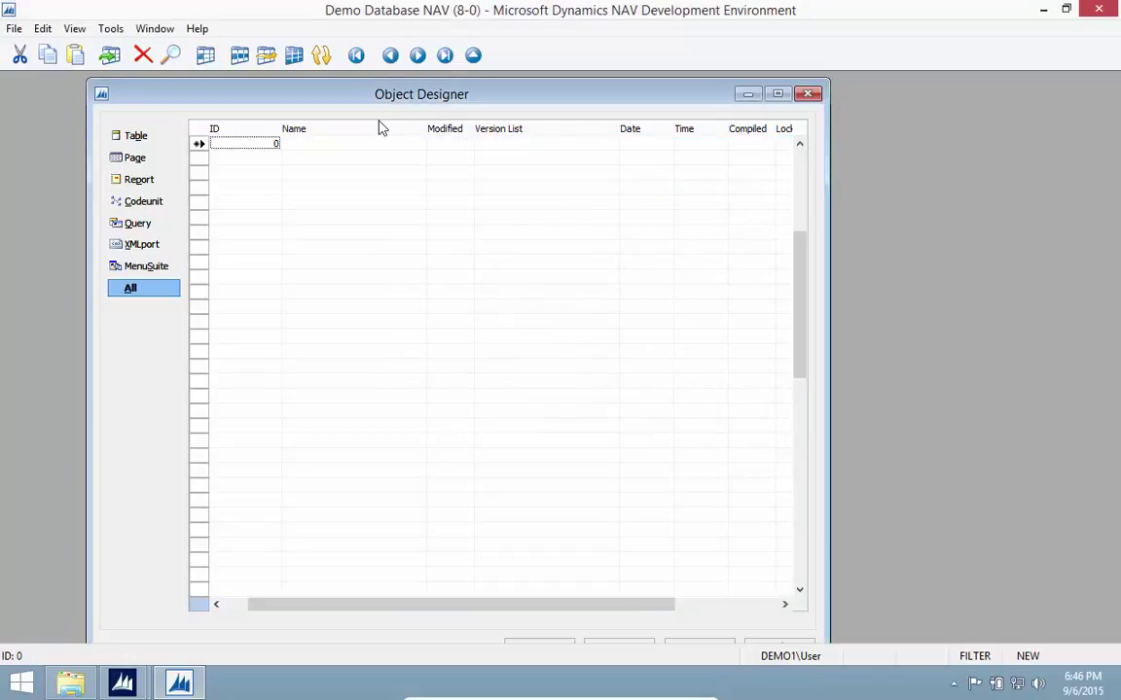
Switch to the NAV client and open Sales & Marketing > Order Processing customers
left_click(1044, 8)
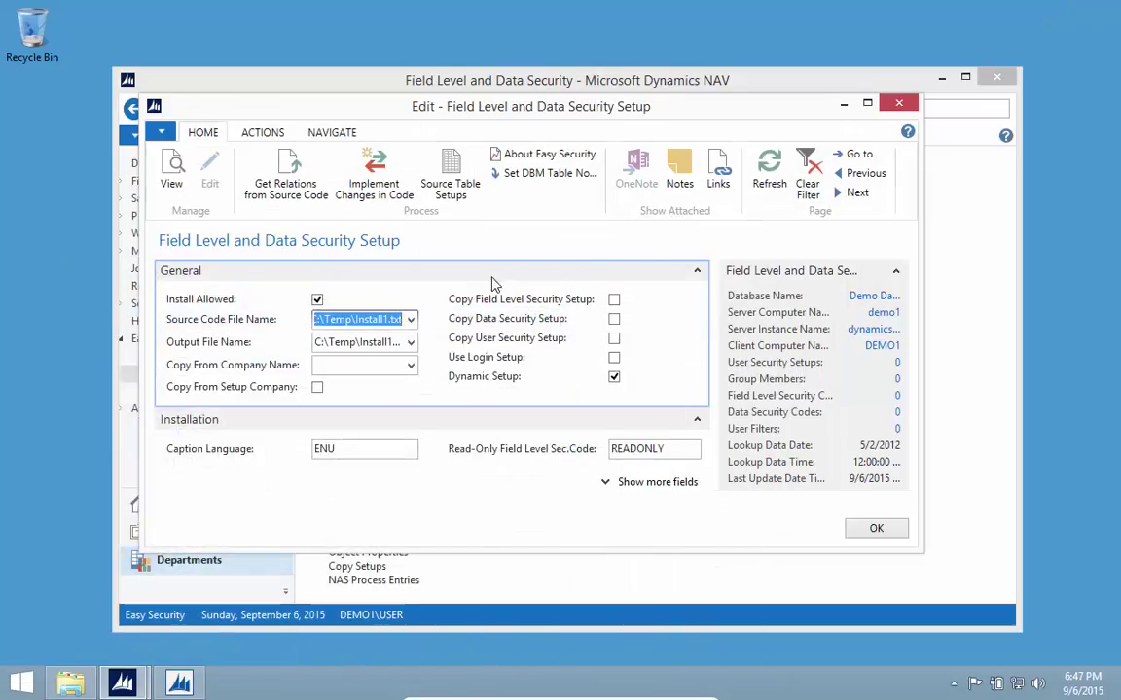
key("Escape")
left_click(181, 199)
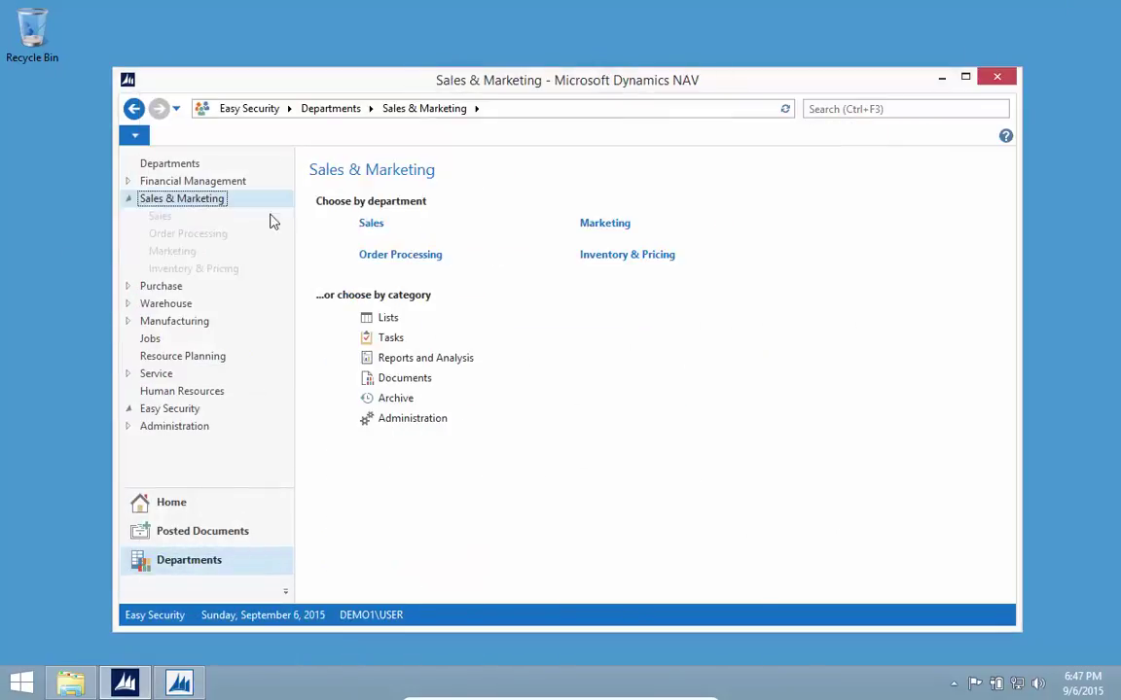
left_click(374, 255)
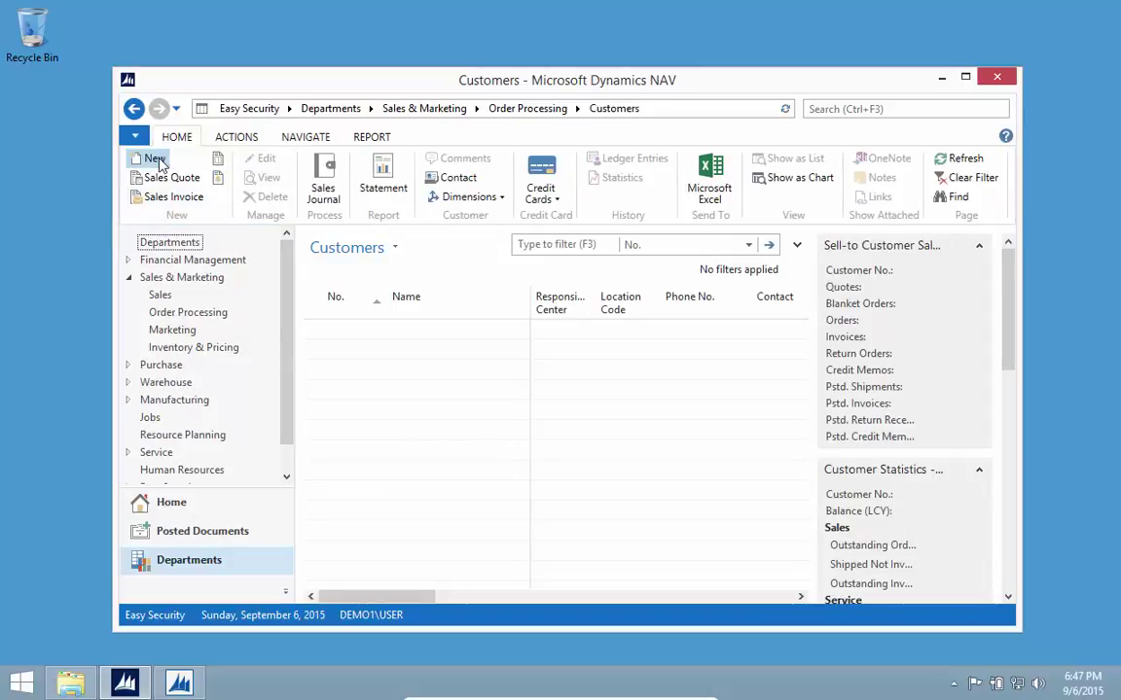
Create a new customer with No. 111 and close its card
left_click(156, 160)
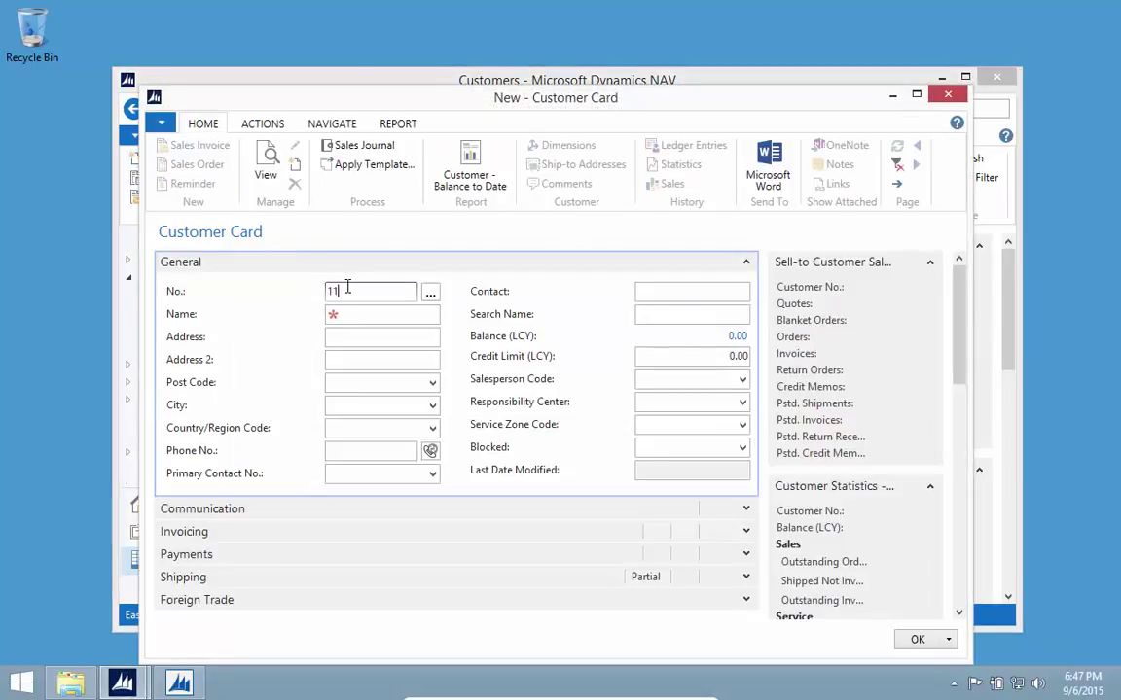
type("111")
key("Tab")
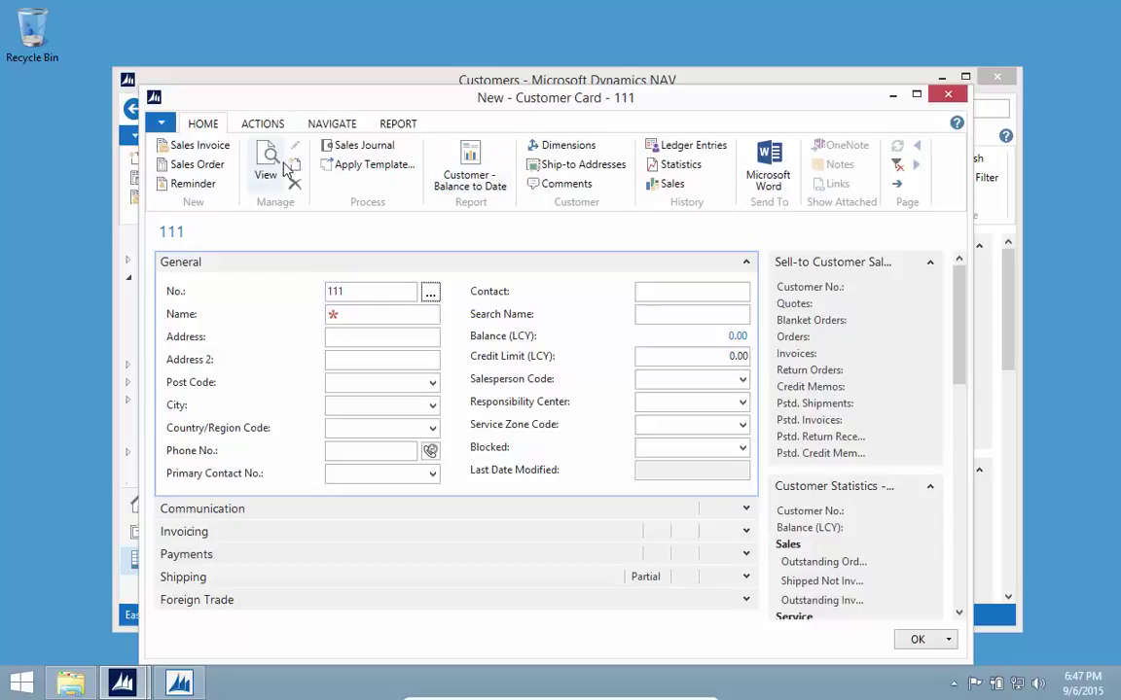
key("Escape")
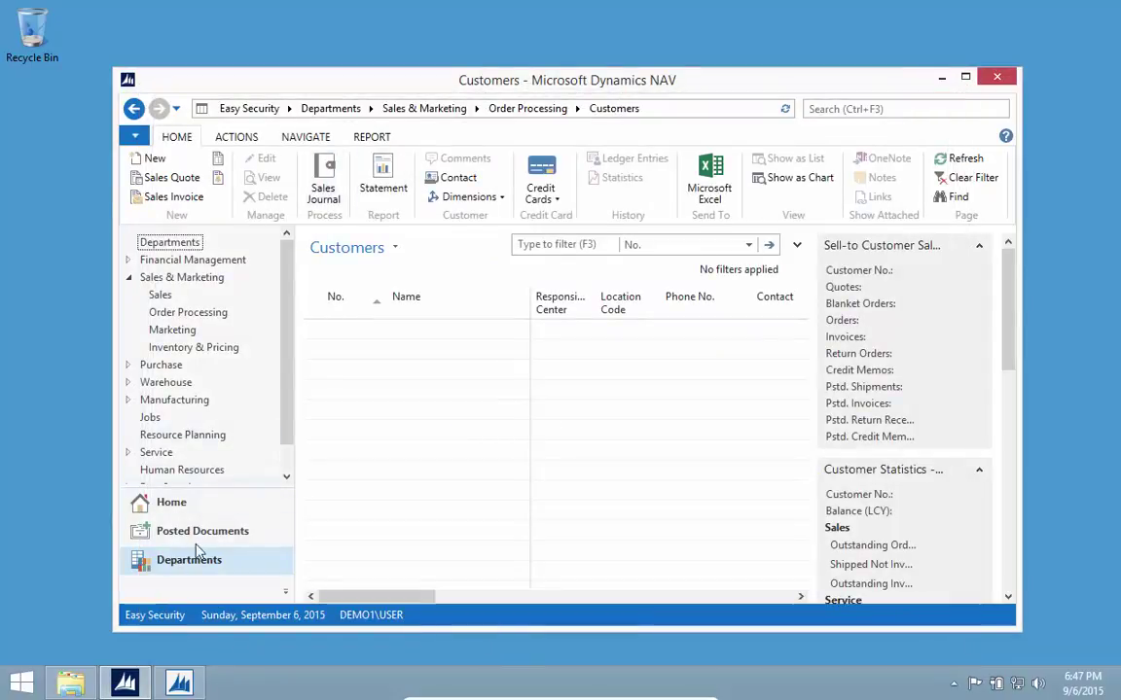
scroll(243, 476, "down", 1)
Add a User Security Setup line for the Customer table in Easy Security
left_click(199, 461)
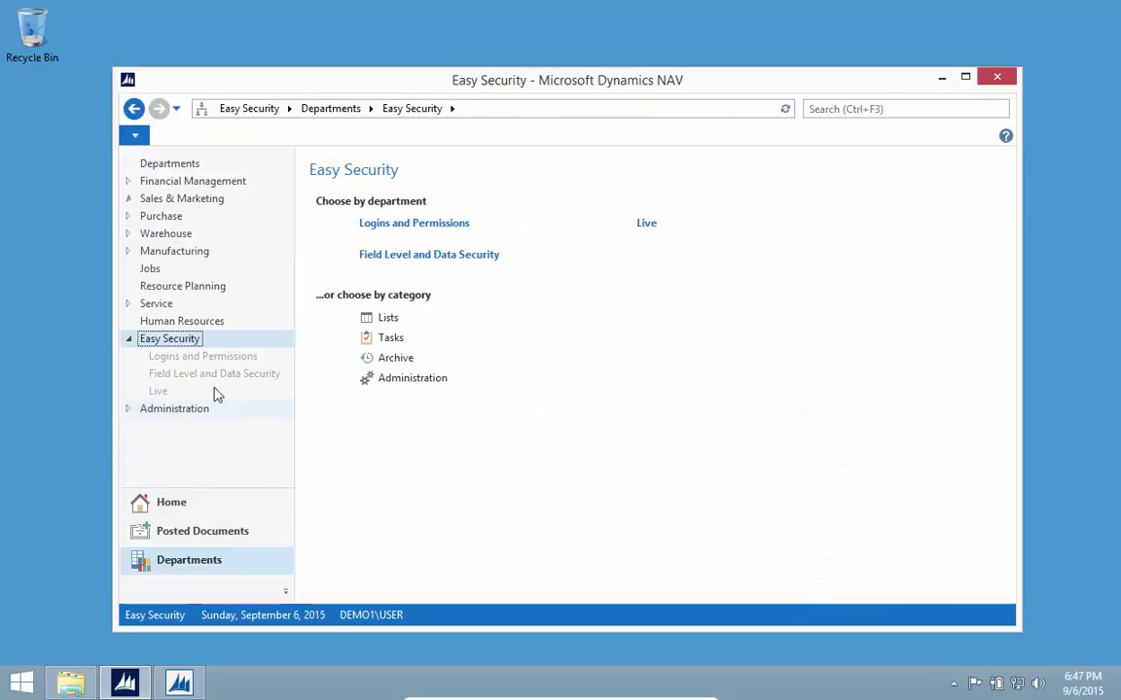
left_click(238, 374)
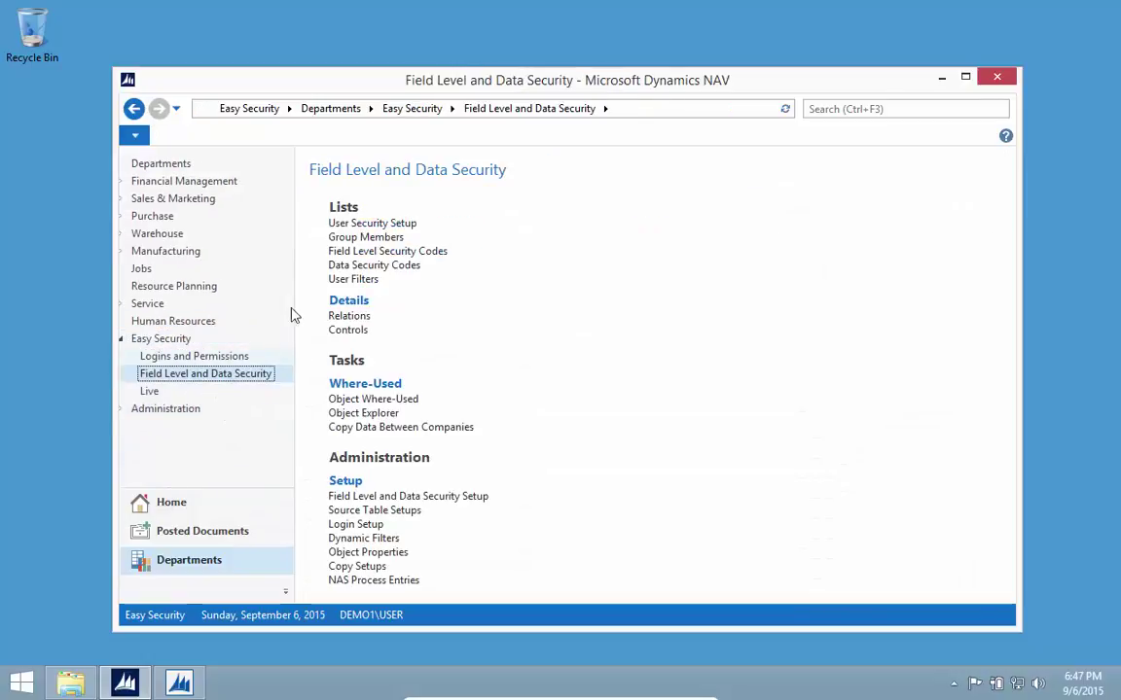
left_click(339, 225)
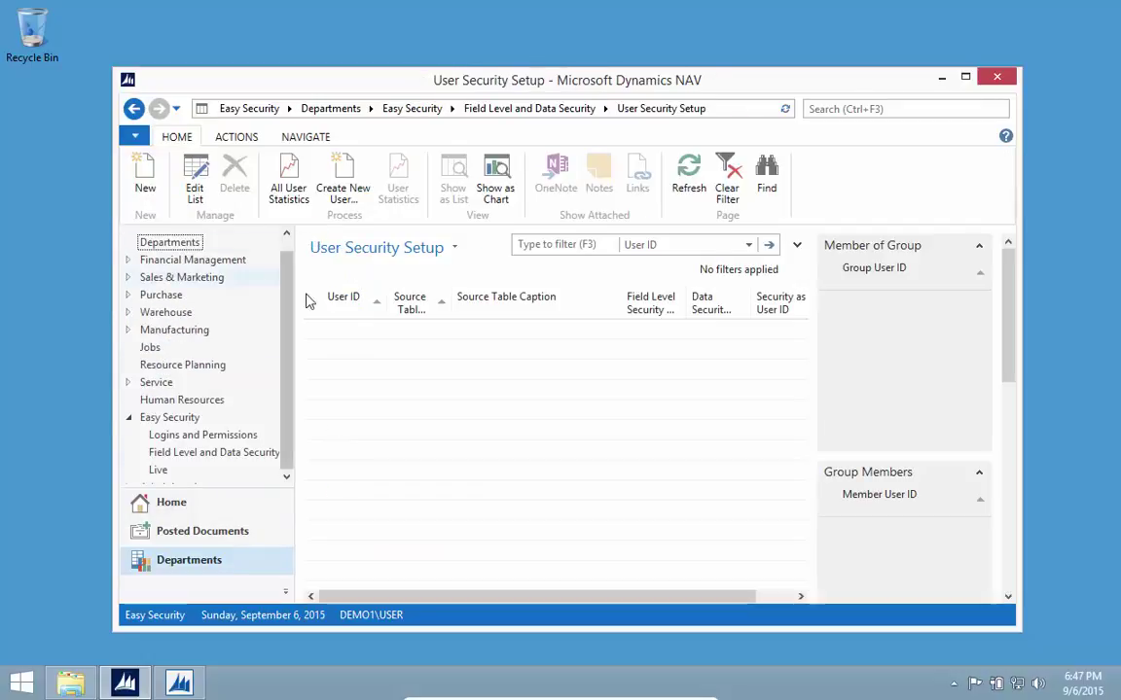
left_click(145, 180)
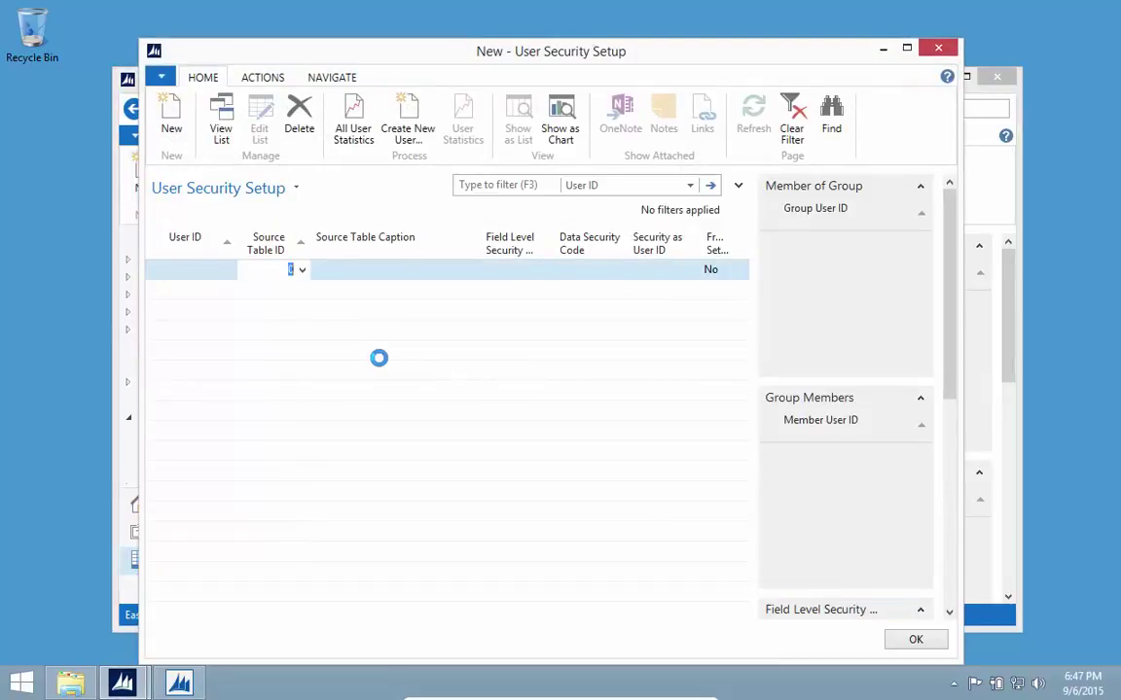
type("8")
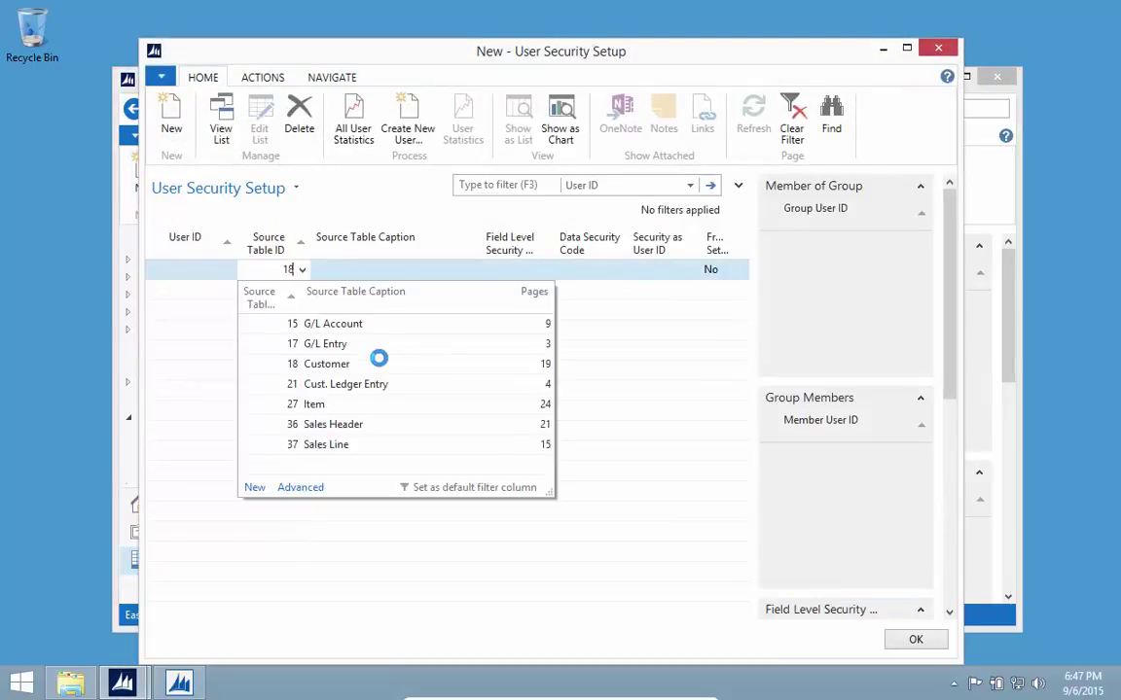
key("Tab")
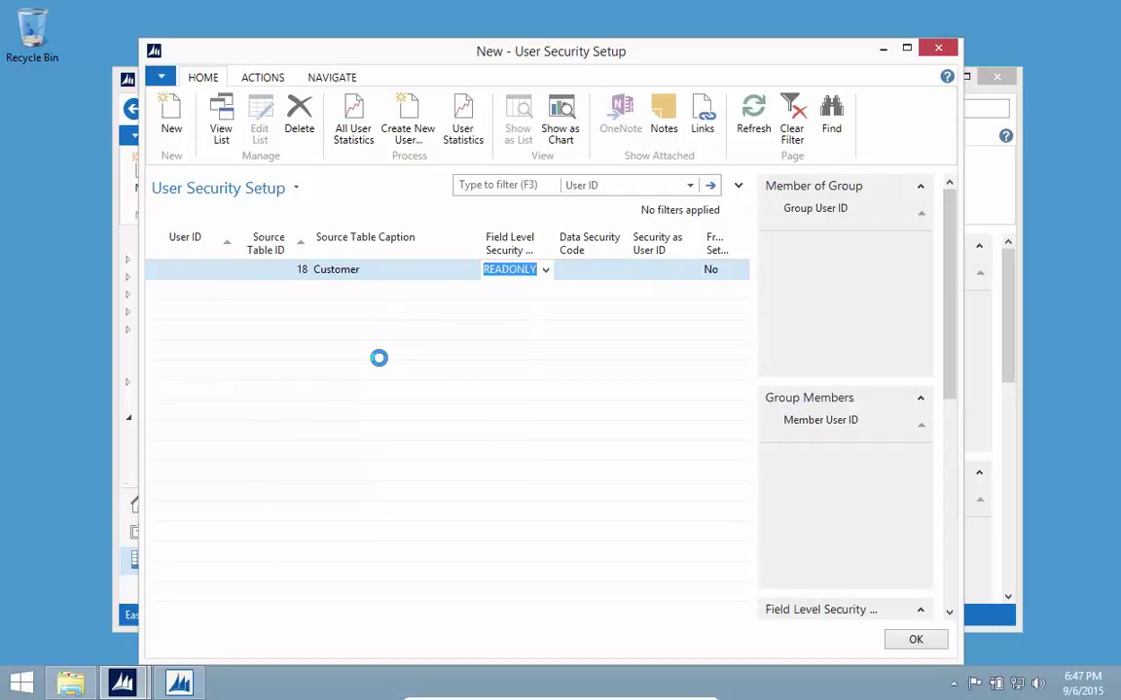
key("Escape")
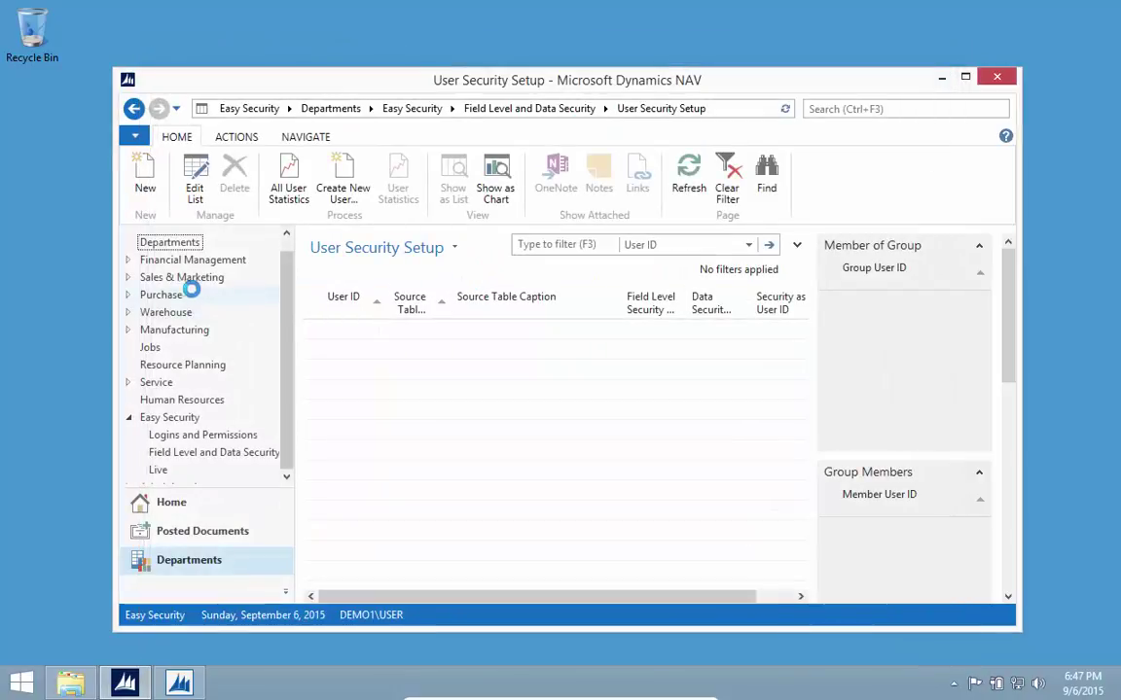
Open customer 111's card from the Order Processing Customers list, then close it
left_click(178, 279)
left_click(386, 251)
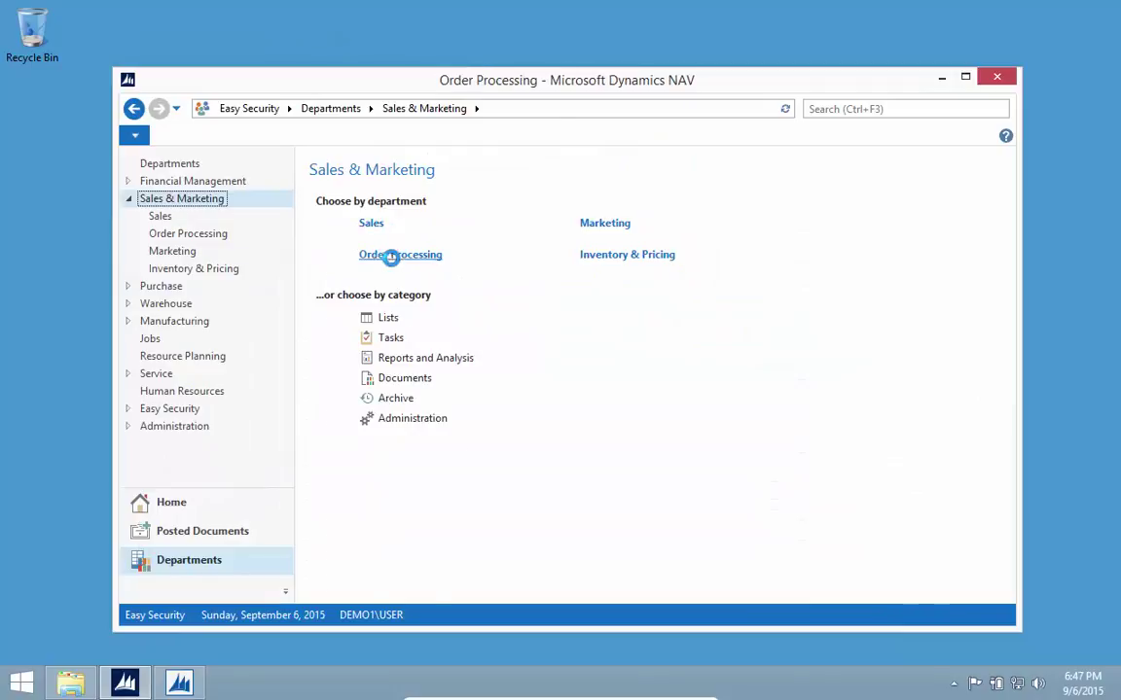
left_click(351, 223)
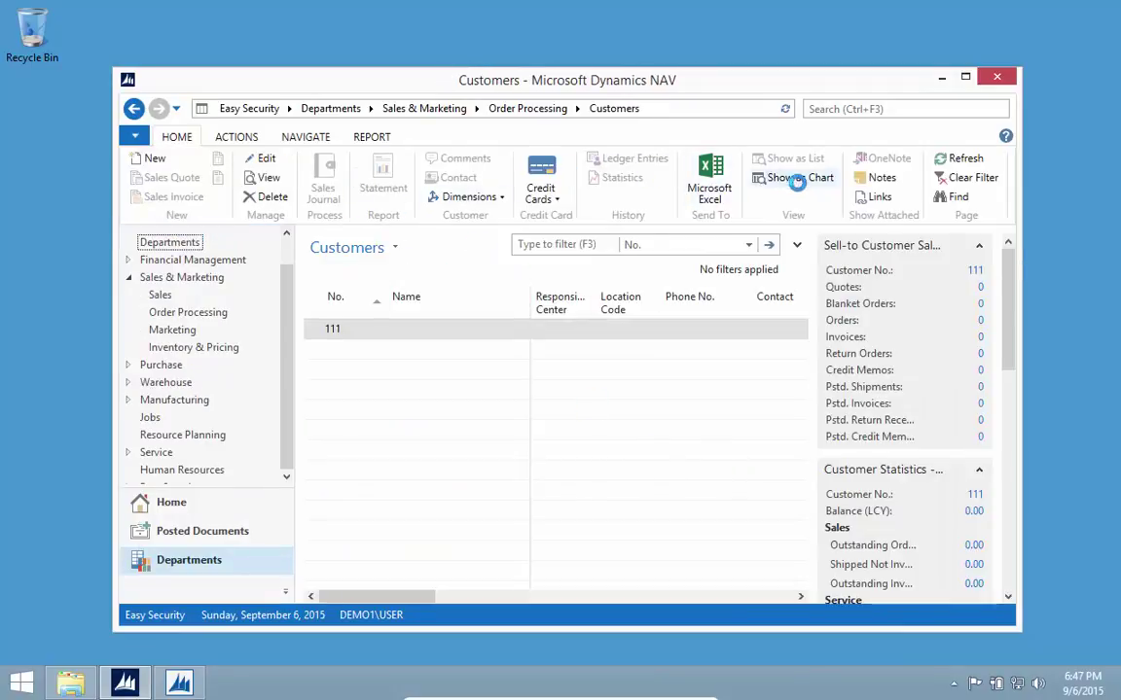
left_click(317, 331)
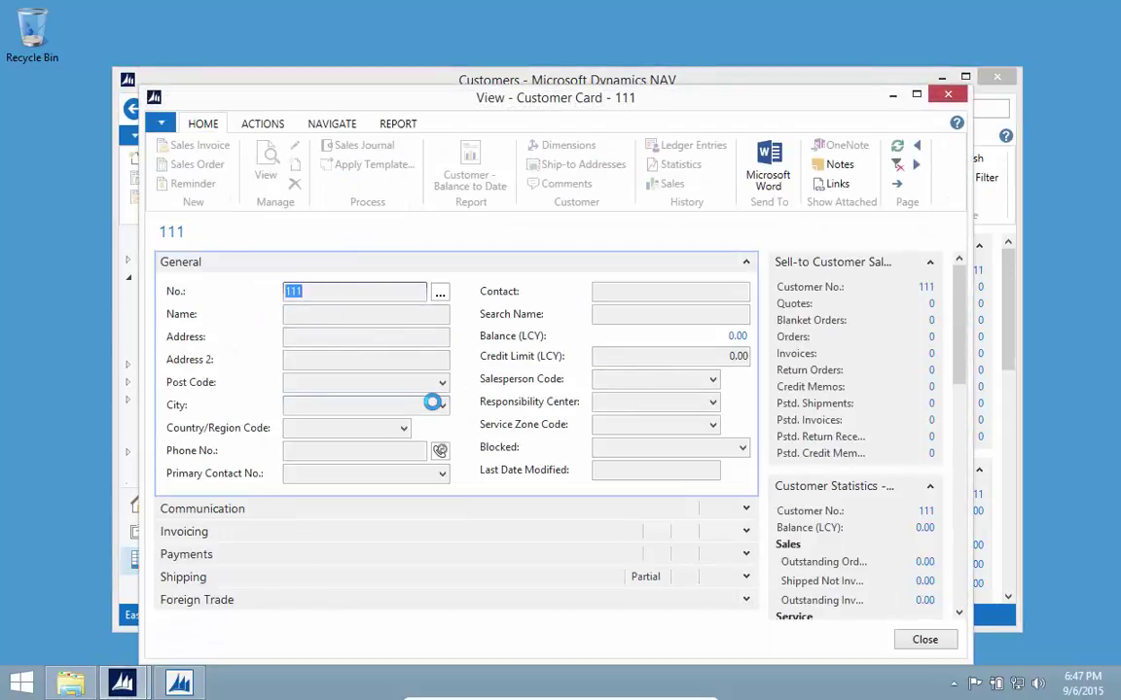
key("Escape")
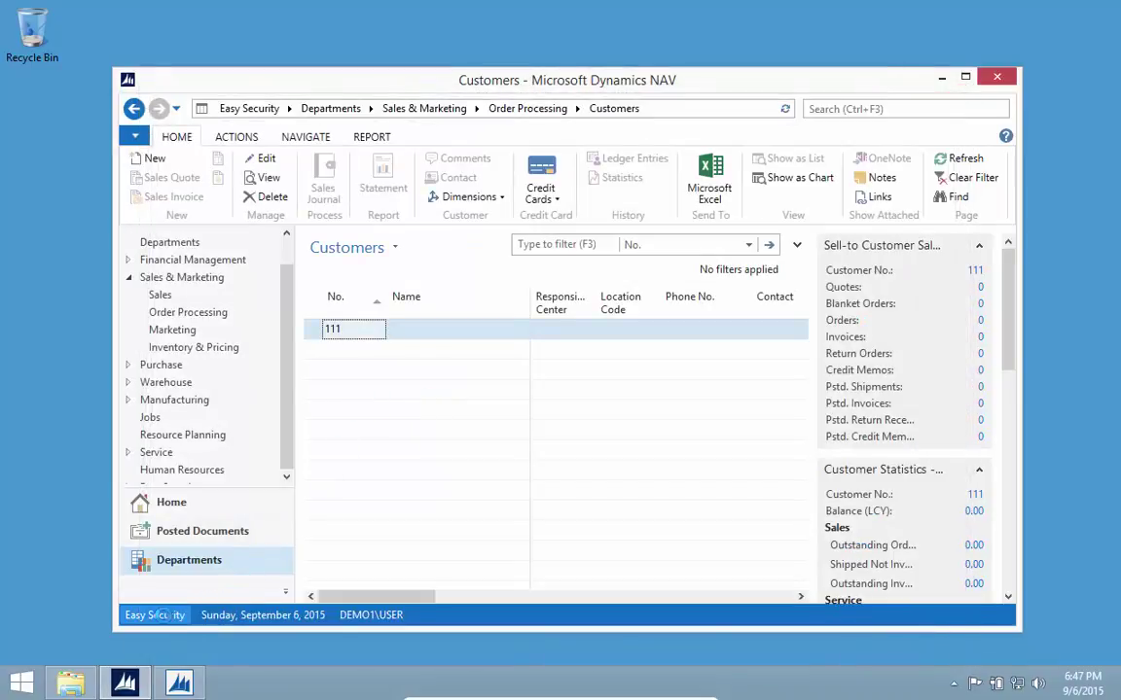
Switch the active company to CRONUS International Ltd
left_click(156, 615)
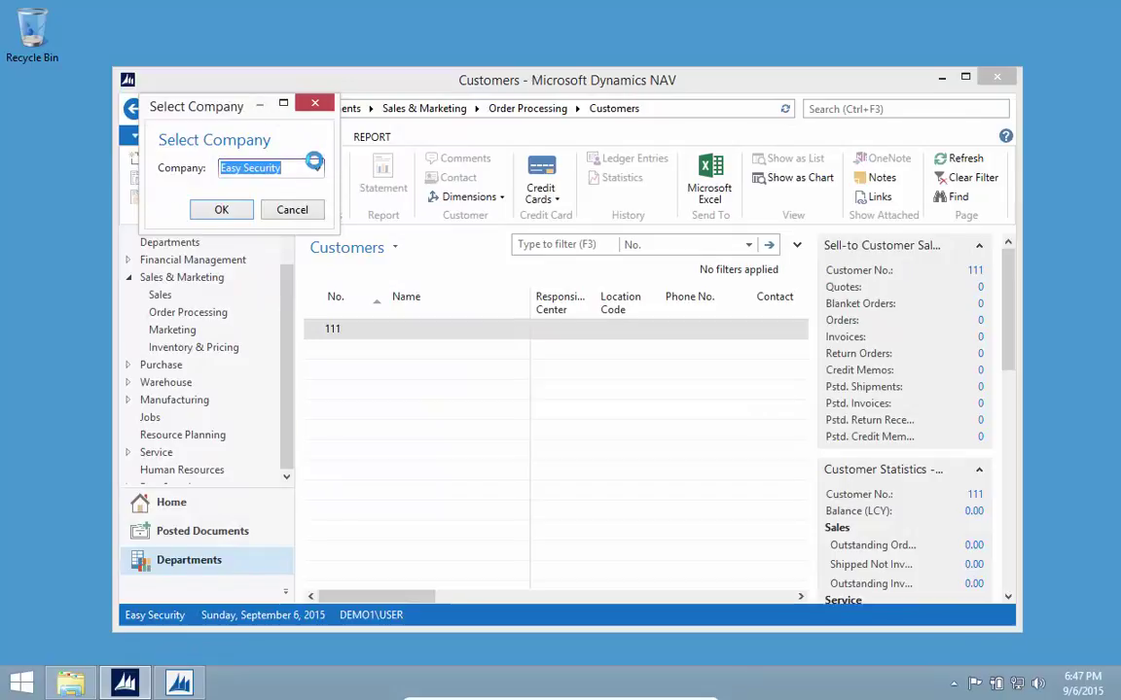
left_click(316, 169)
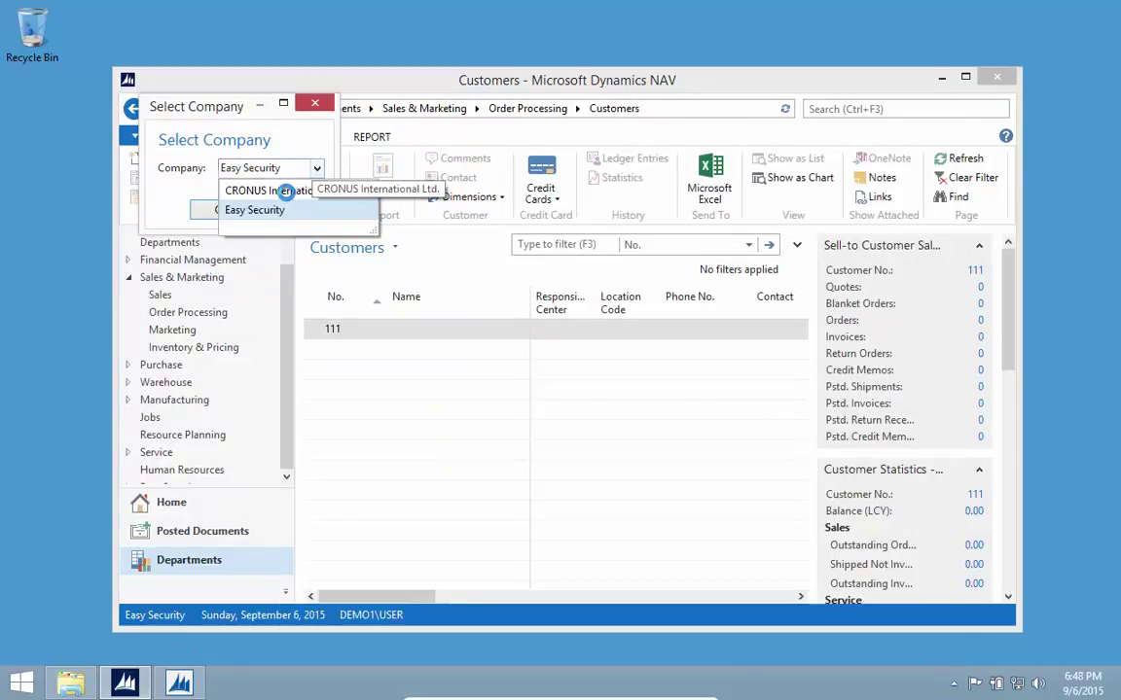
left_click(285, 192)
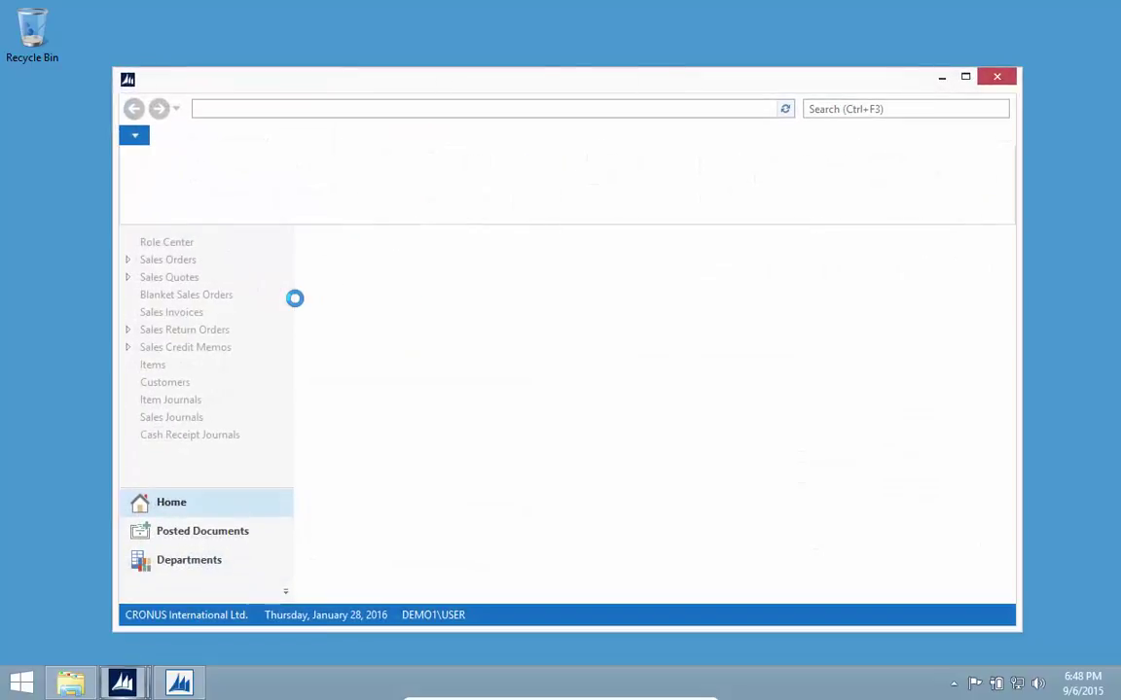
Go to Departments > Easy Security > Field Level and Data Security
left_click(170, 560)
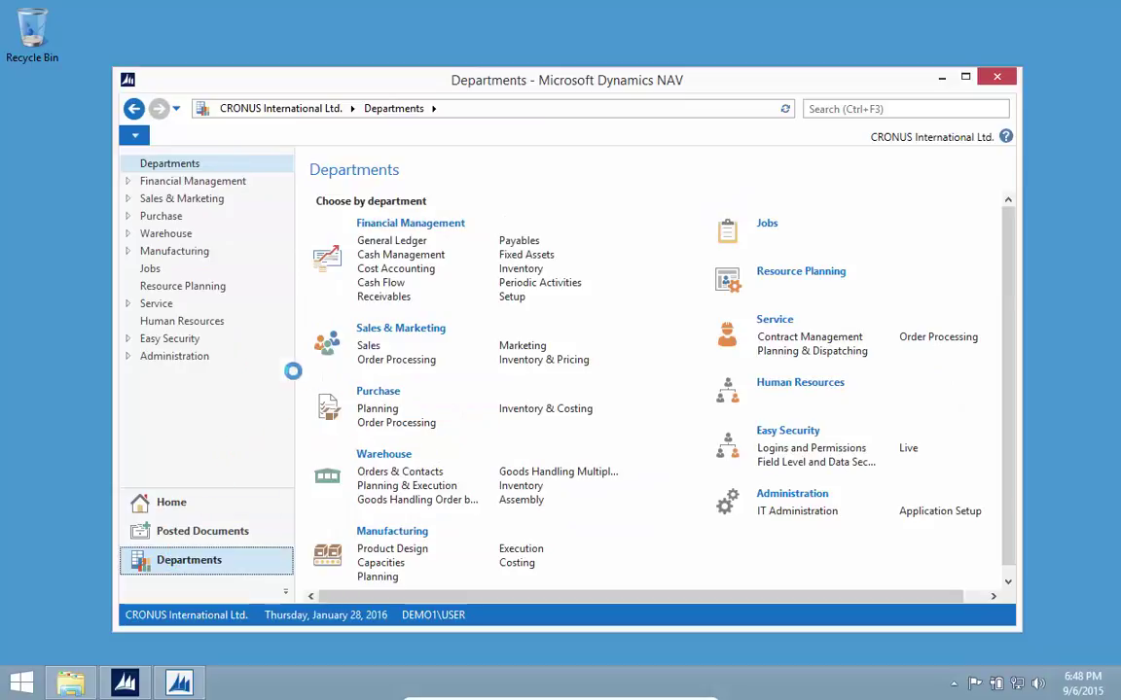
left_click(181, 338)
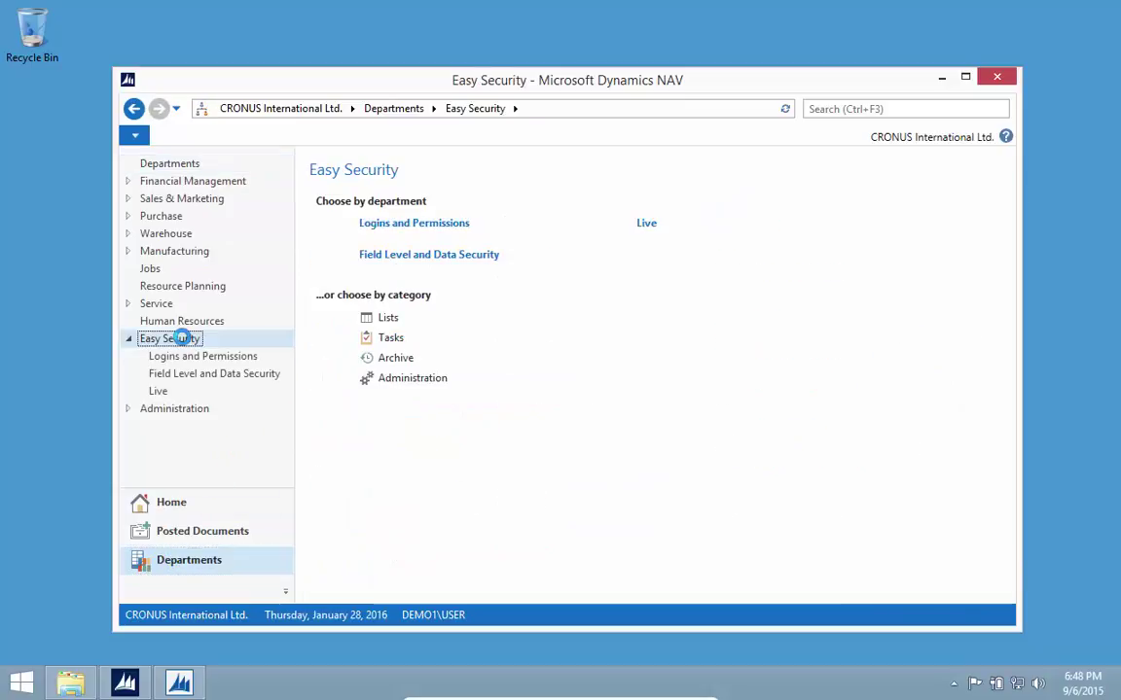
left_click(199, 375)
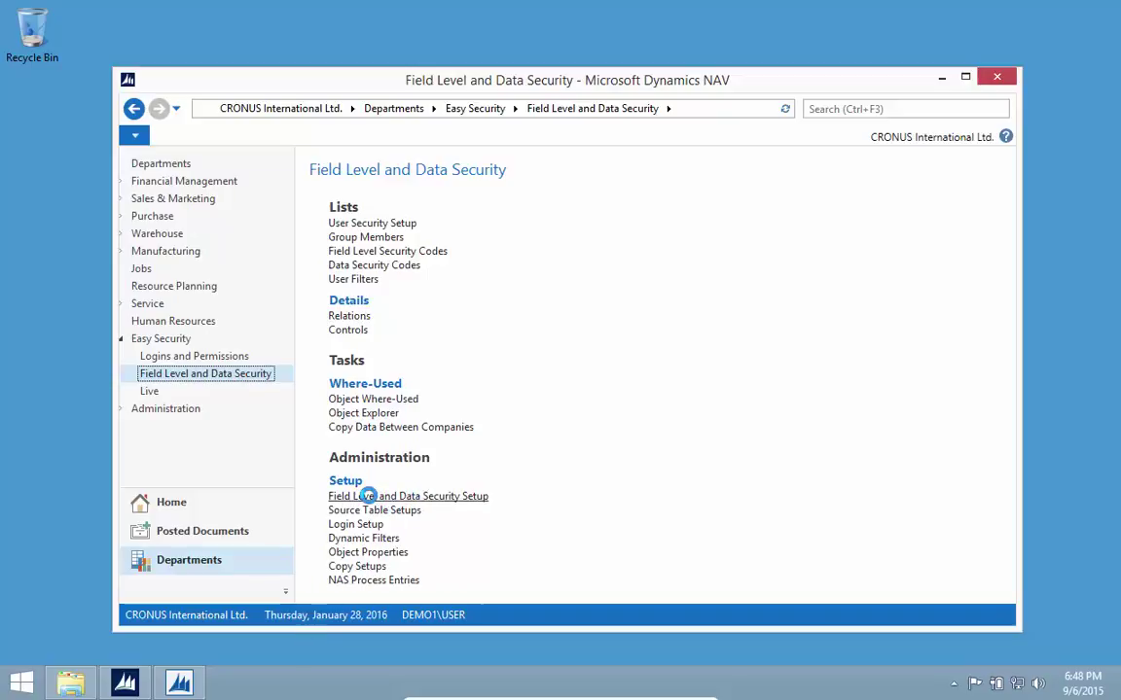
Set Copy From Company Name to Easy Security and tick Copy From Setup Company
left_click(368, 497)
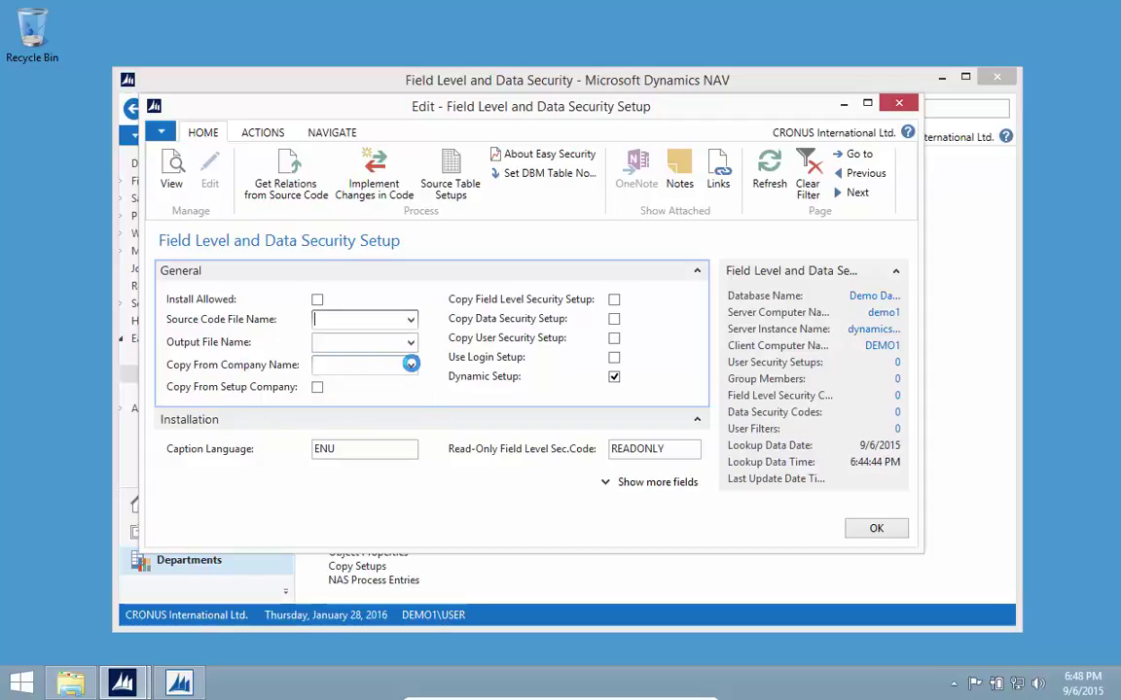
left_click(410, 365)
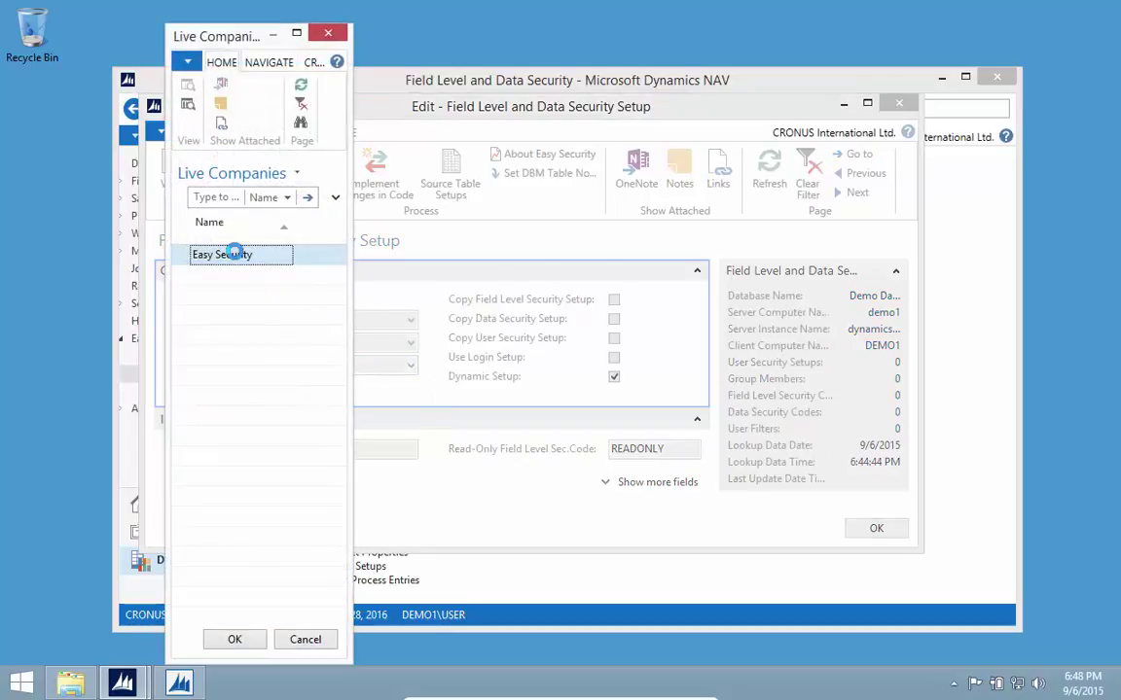
left_click(232, 639)
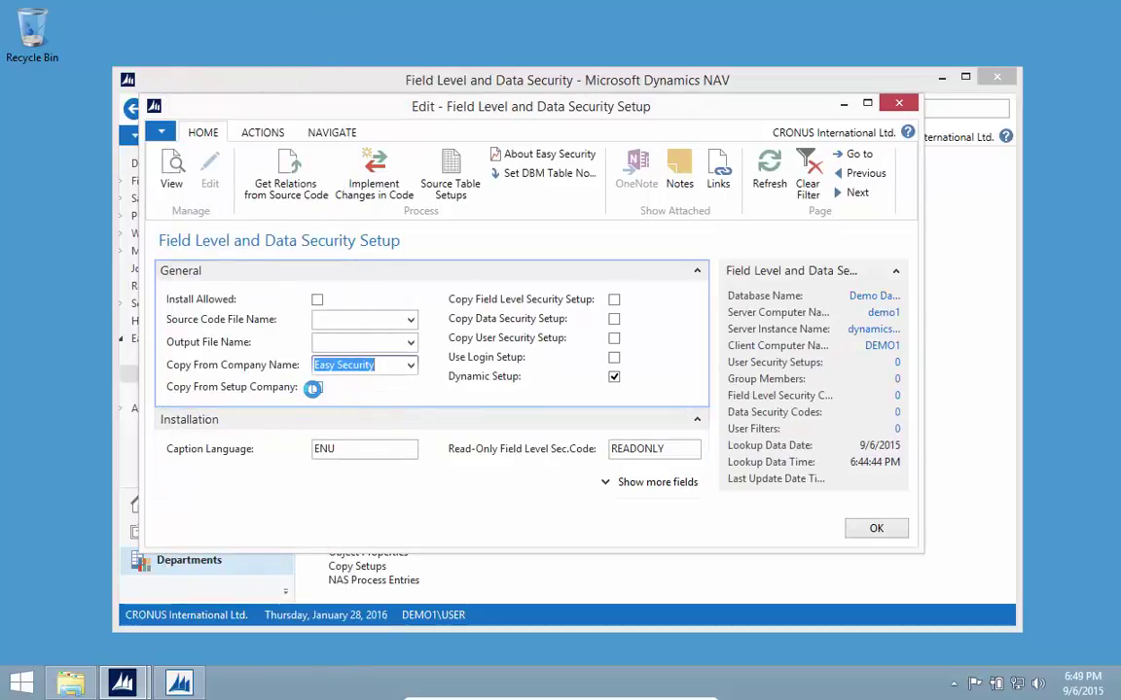
left_click(314, 388)
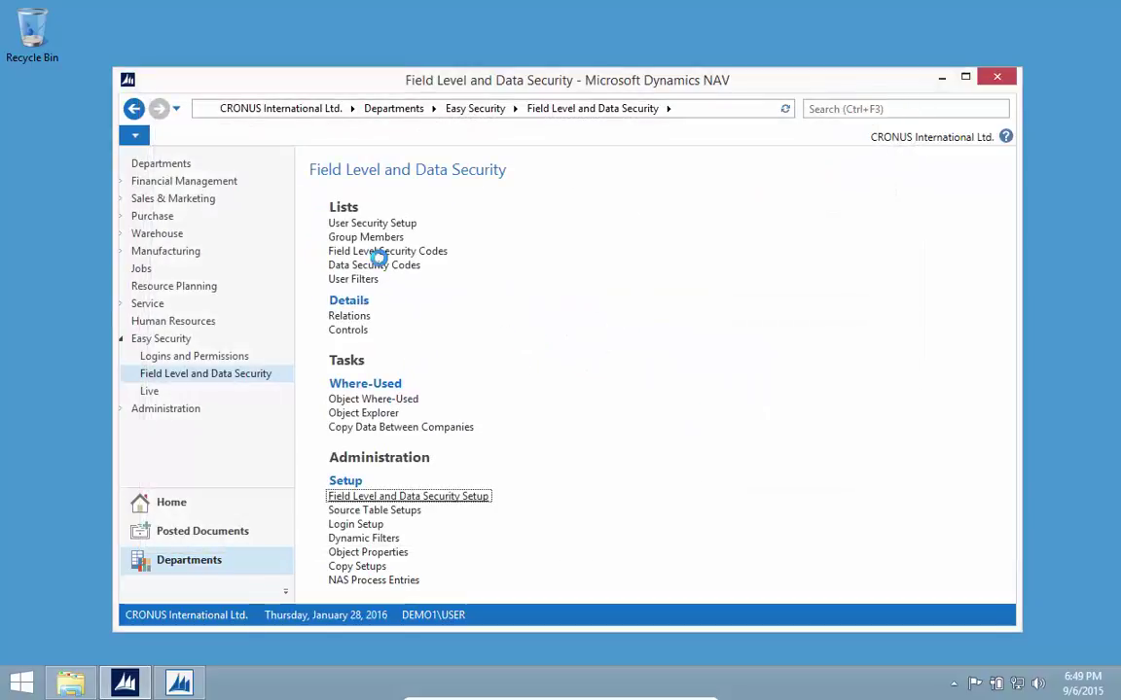
Run Copy Data Between Companies and view the 7 READONLY codes now in CRONUS
left_click(370, 251)
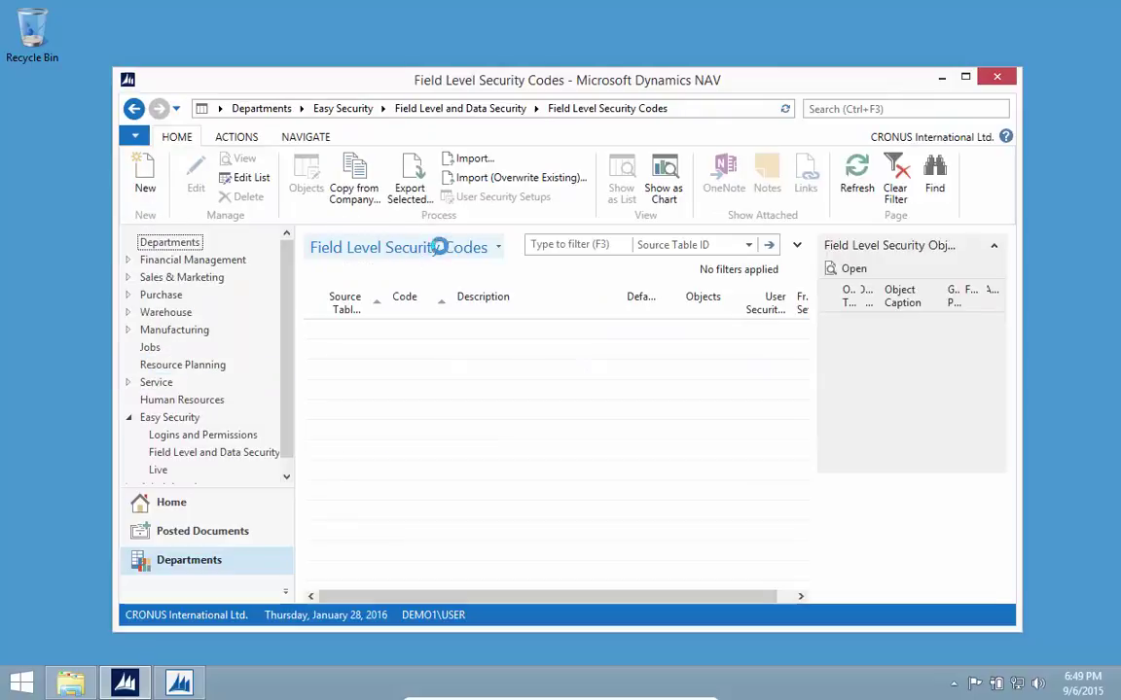
left_click(133, 108)
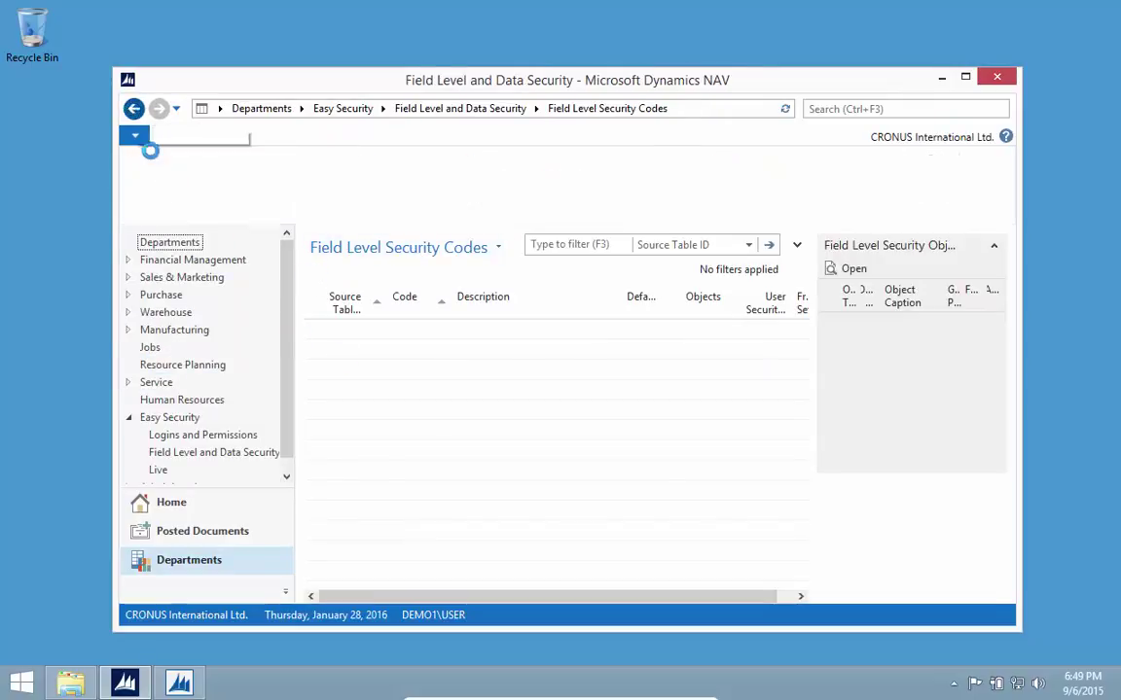
left_click(370, 427)
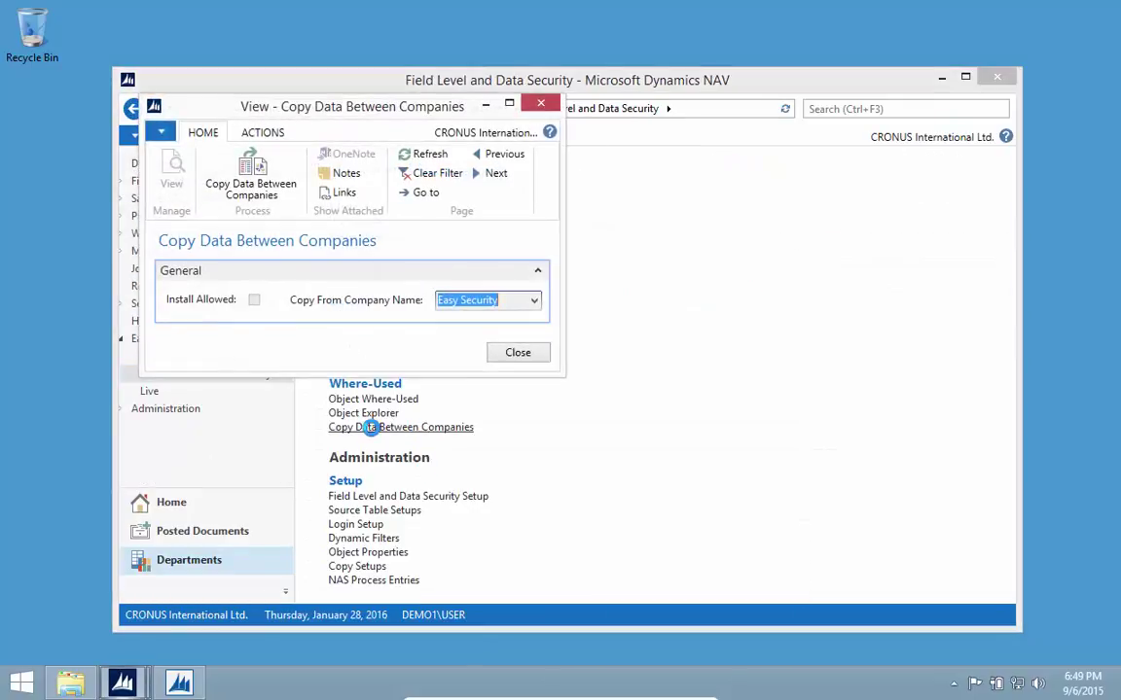
left_click(252, 181)
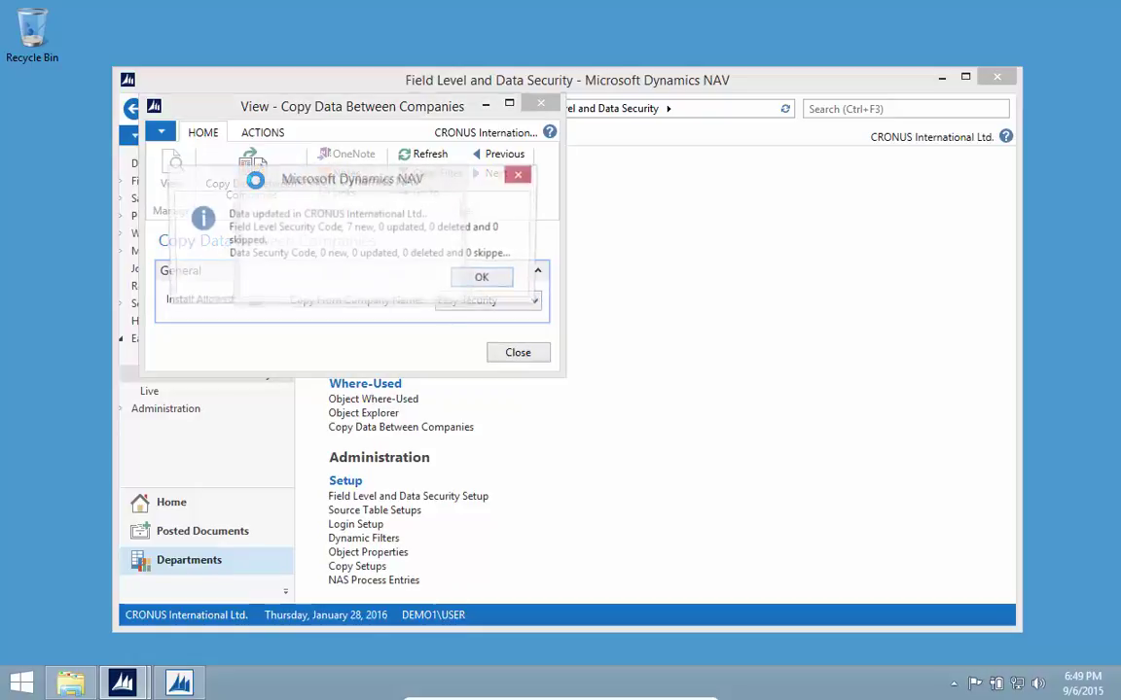
left_click(476, 281)
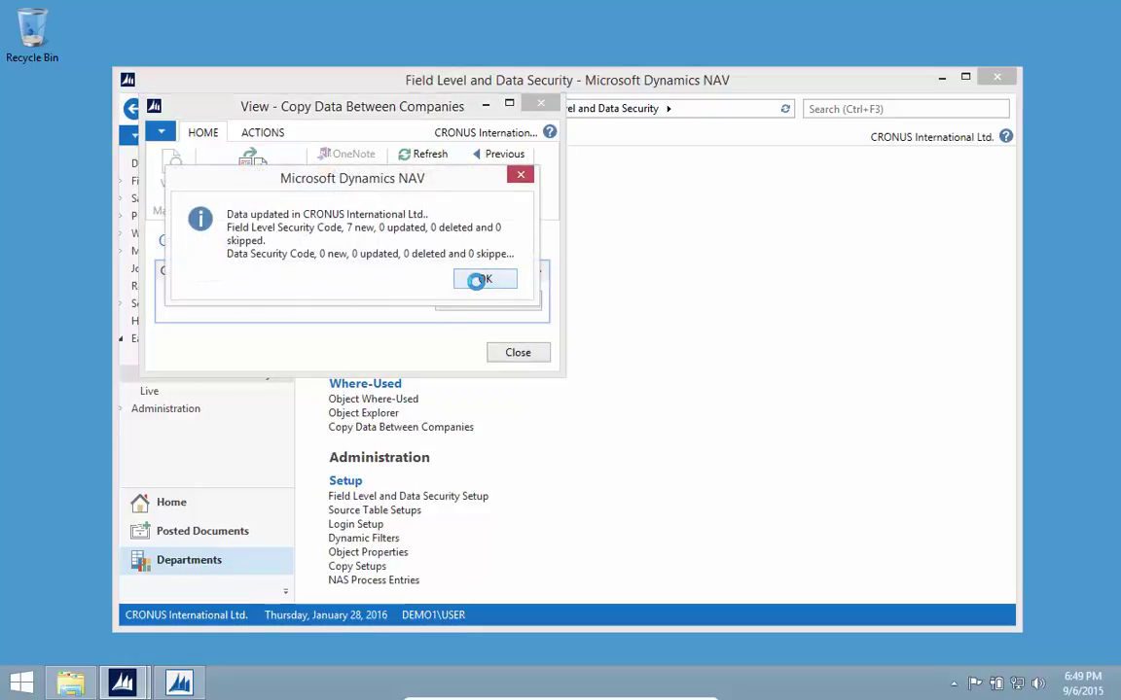
left_click(515, 351)
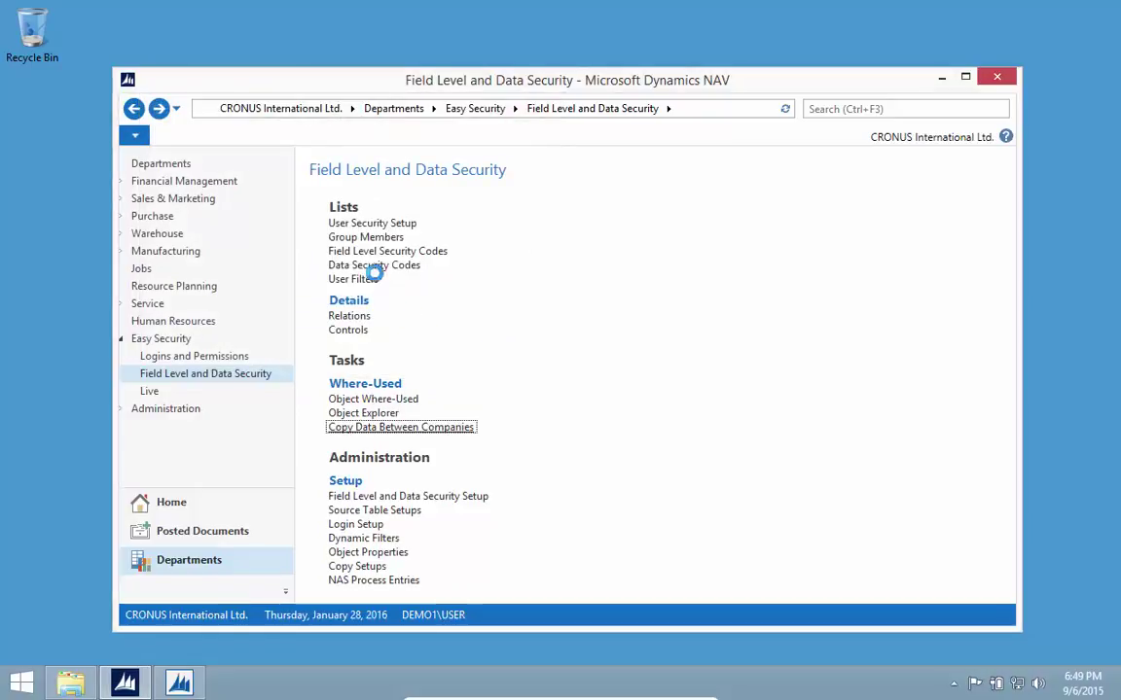
left_click(364, 251)
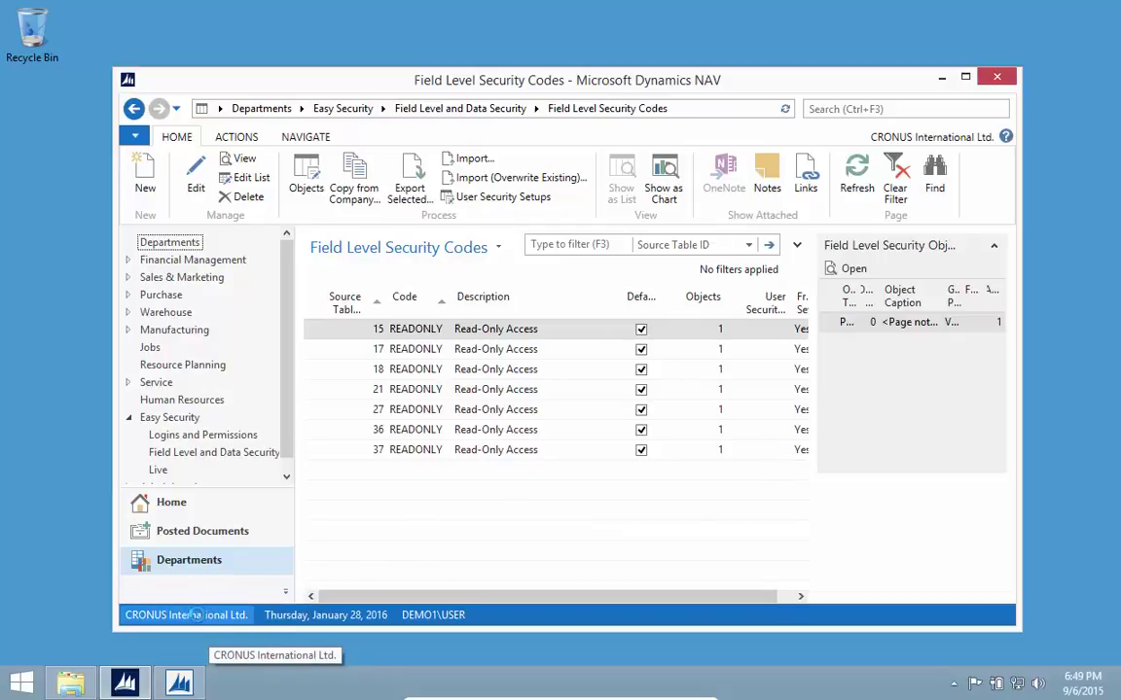
Switch the active company to Easy Security
double_click(195, 615)
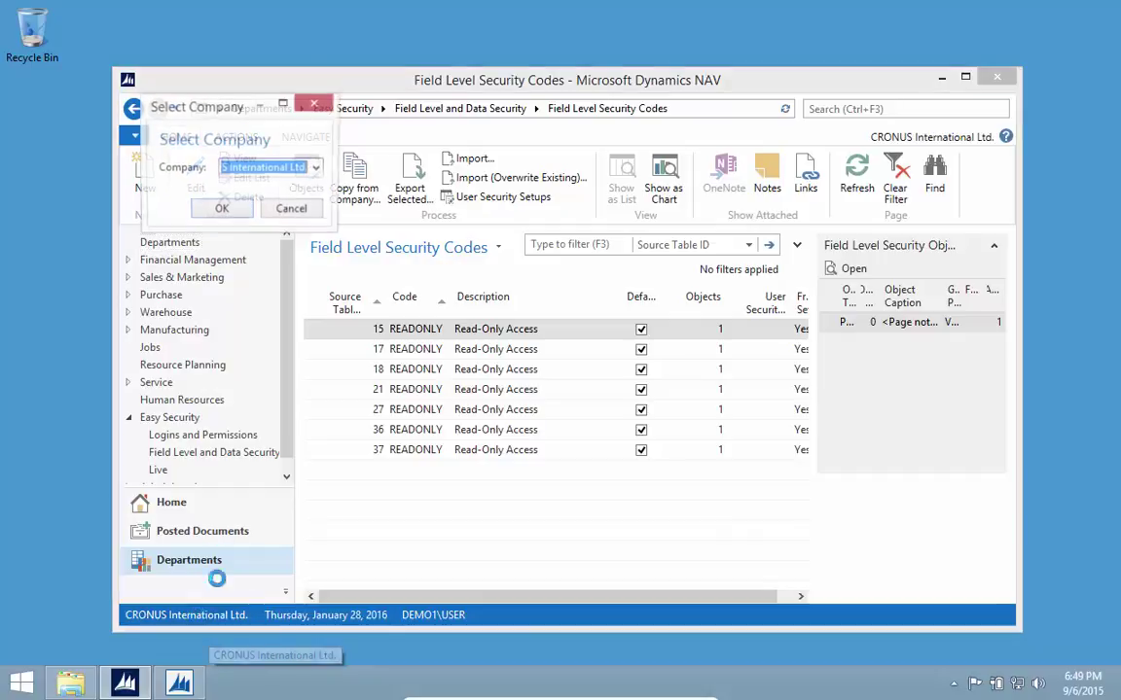
left_click(319, 172)
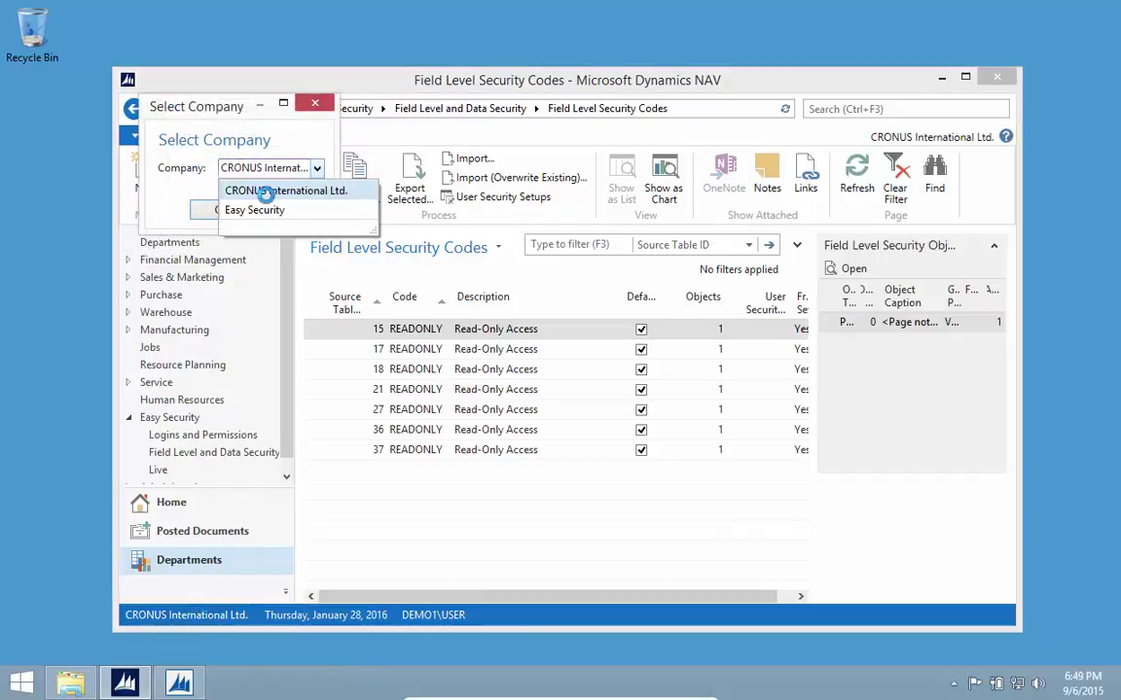
left_click(240, 210)
left_click(226, 211)
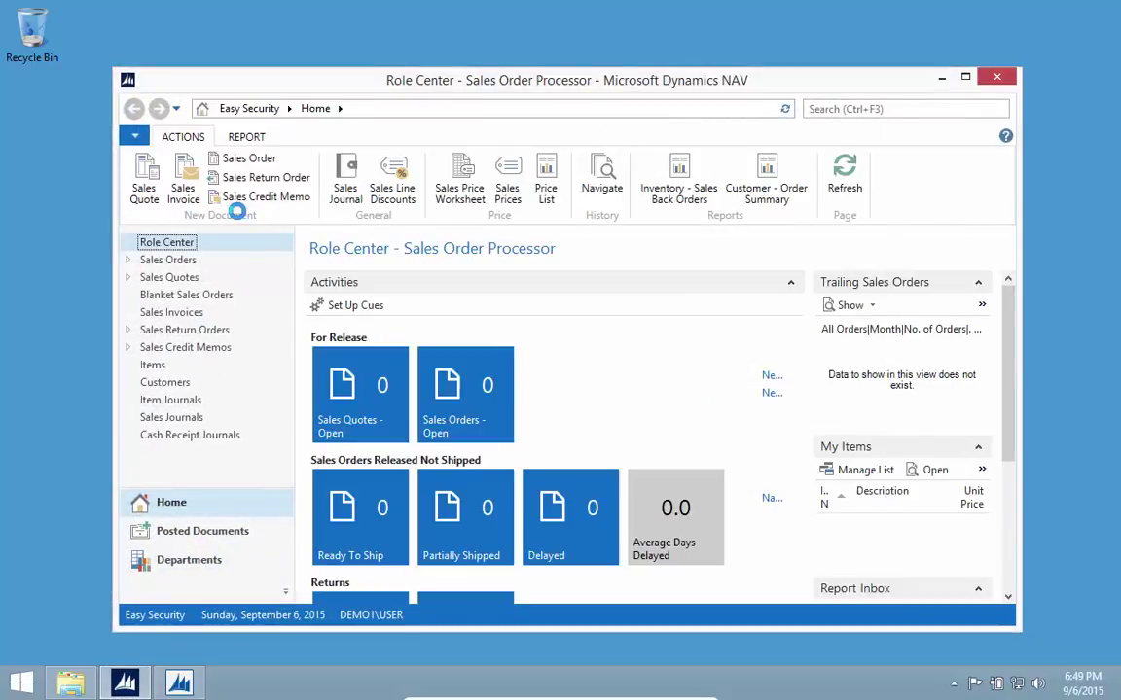
Rerun Copy Data Between Companies, updating the 7 field level security codes in CRONUS
left_click(185, 559)
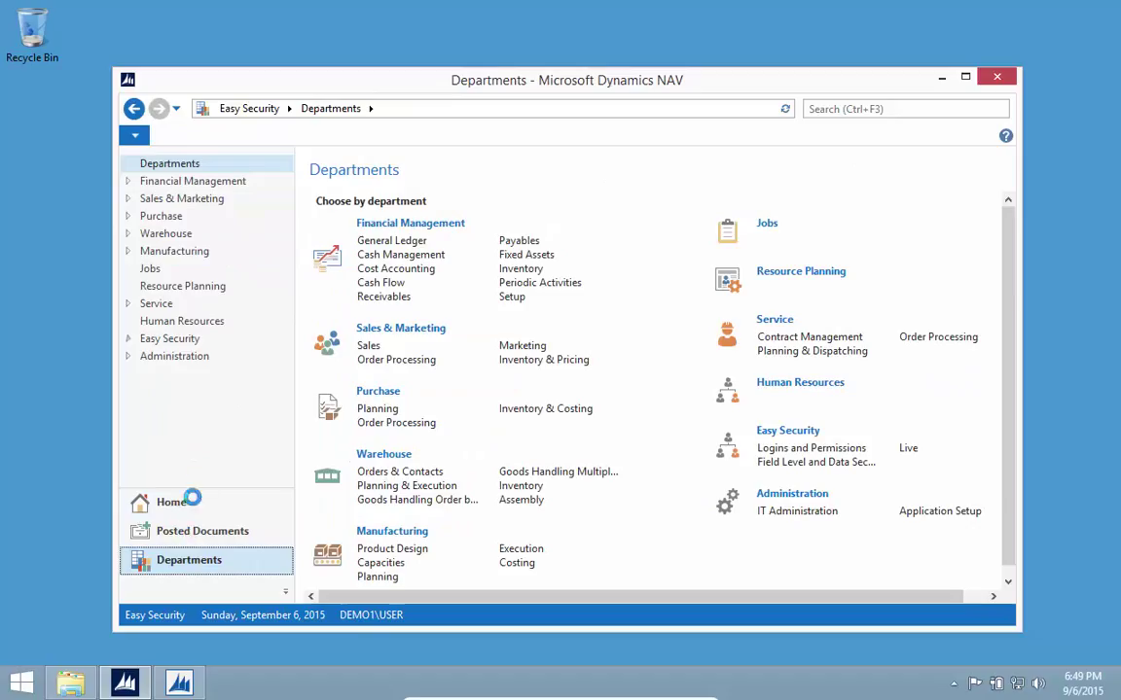
left_click(167, 337)
left_click(181, 374)
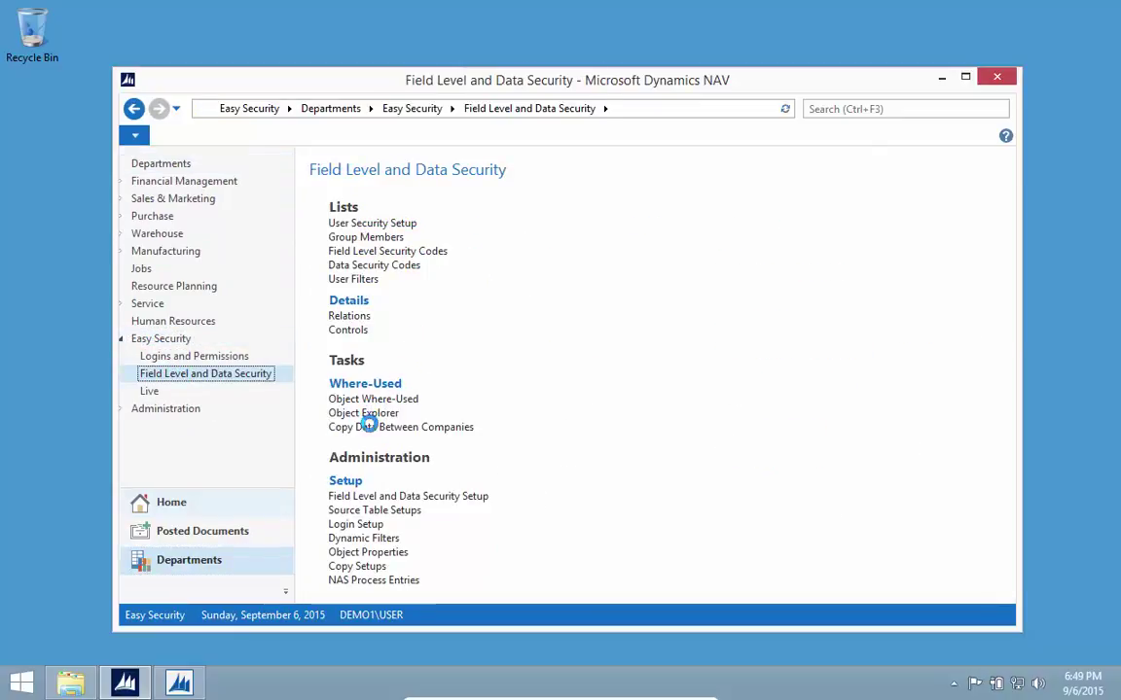
left_click(369, 426)
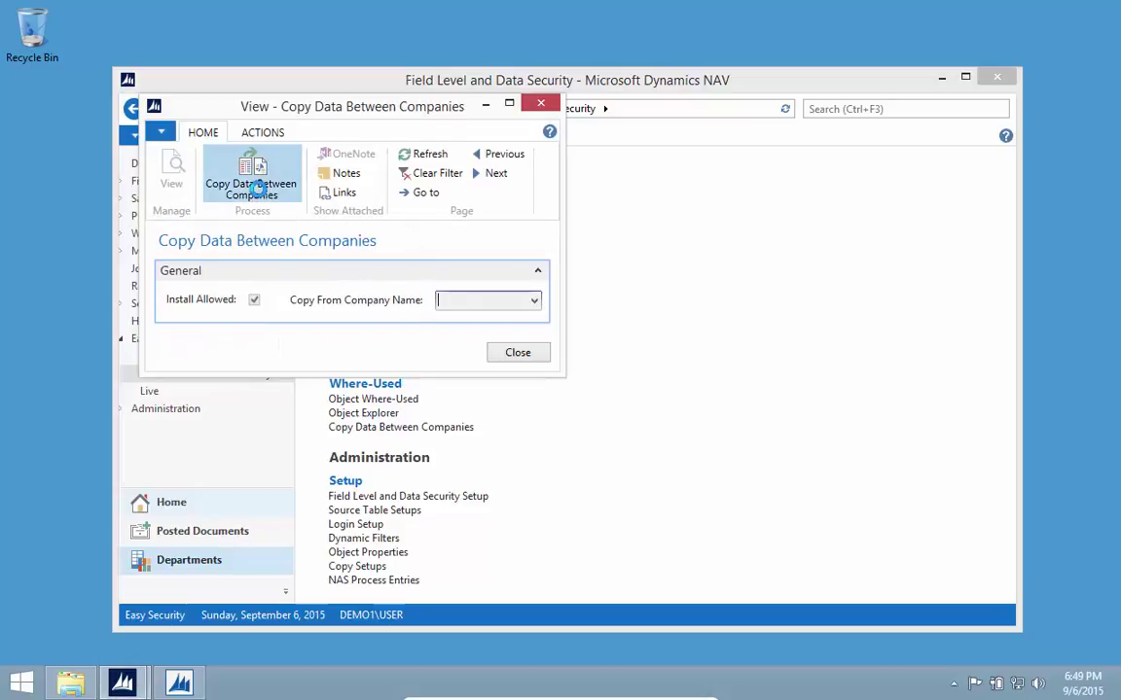
left_click(252, 188)
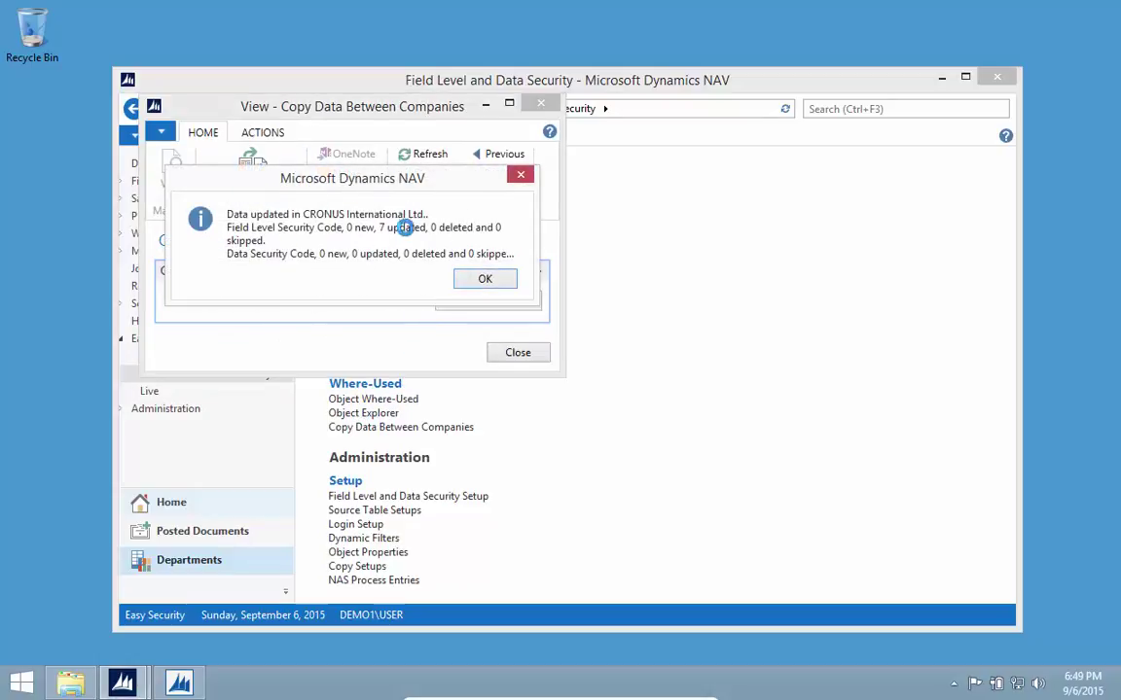
left_click(480, 278)
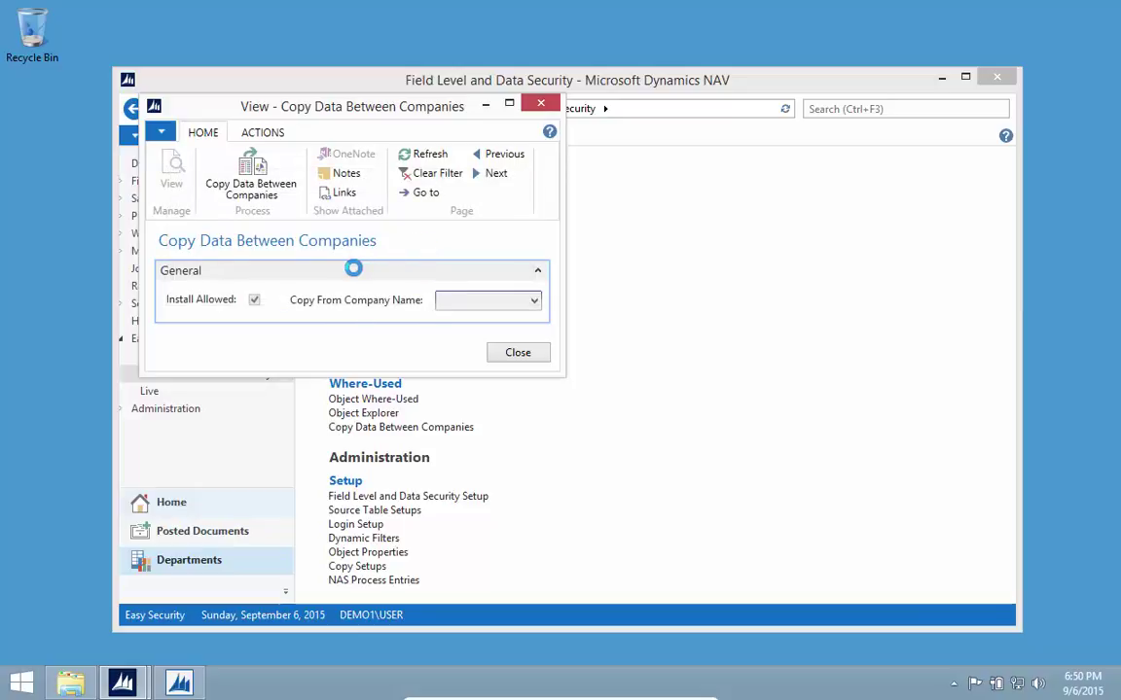